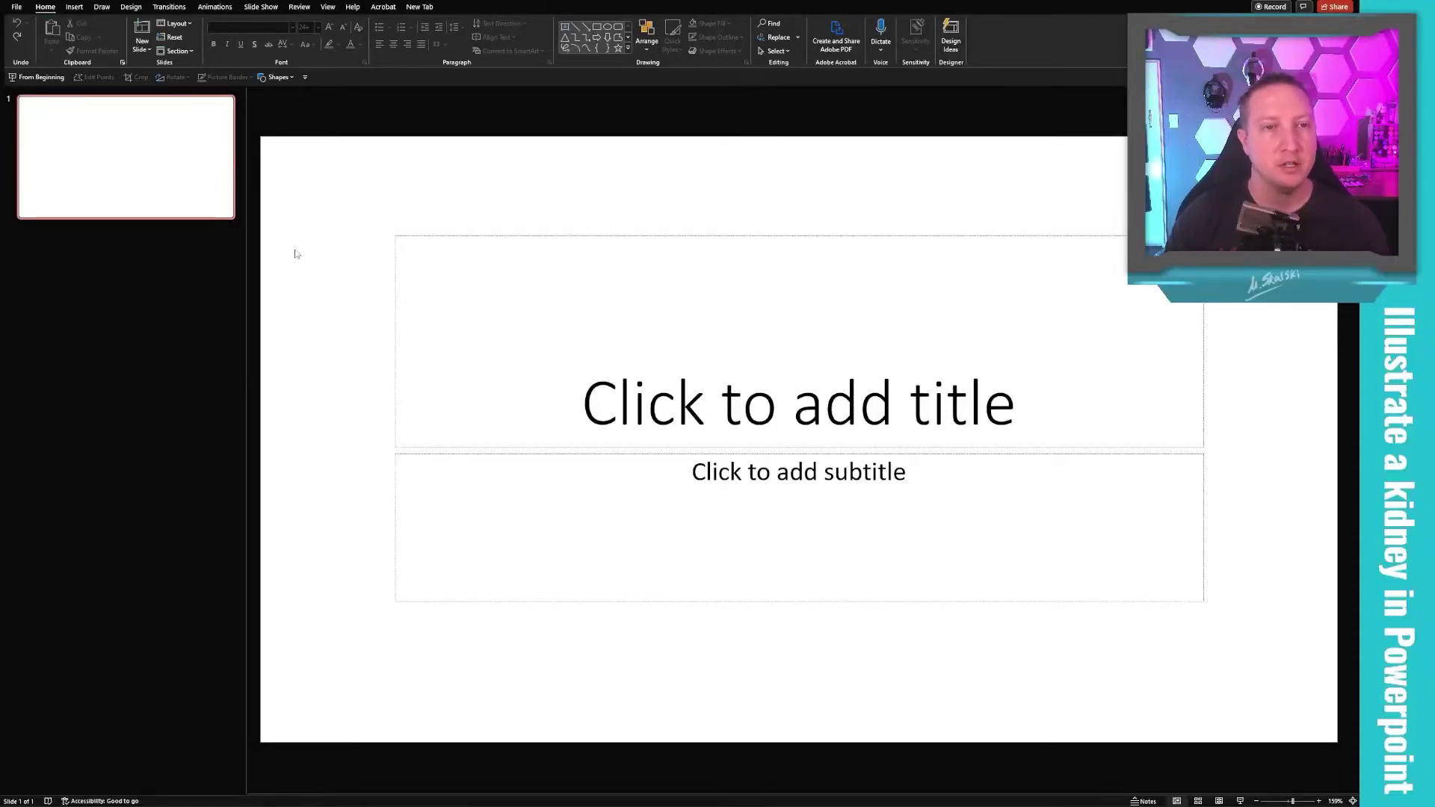
Delete the title slide's title and subtitle placeholders to leave a blank slide.
{"action": "key", "text": "ctrl+a"}
{"action": "key", "text": "Delete"}
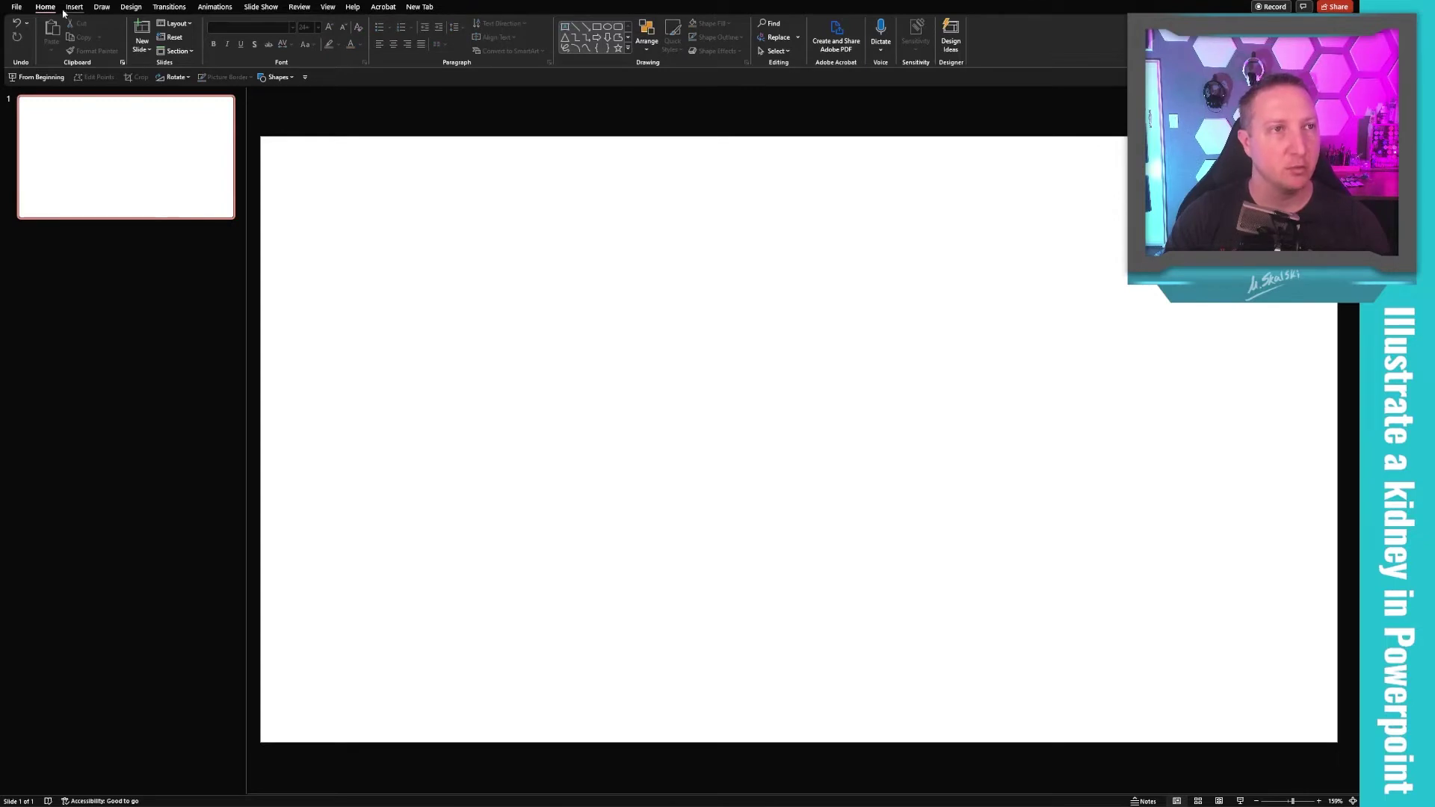
{"action": "left_click", "coordinate": [75, 8]}
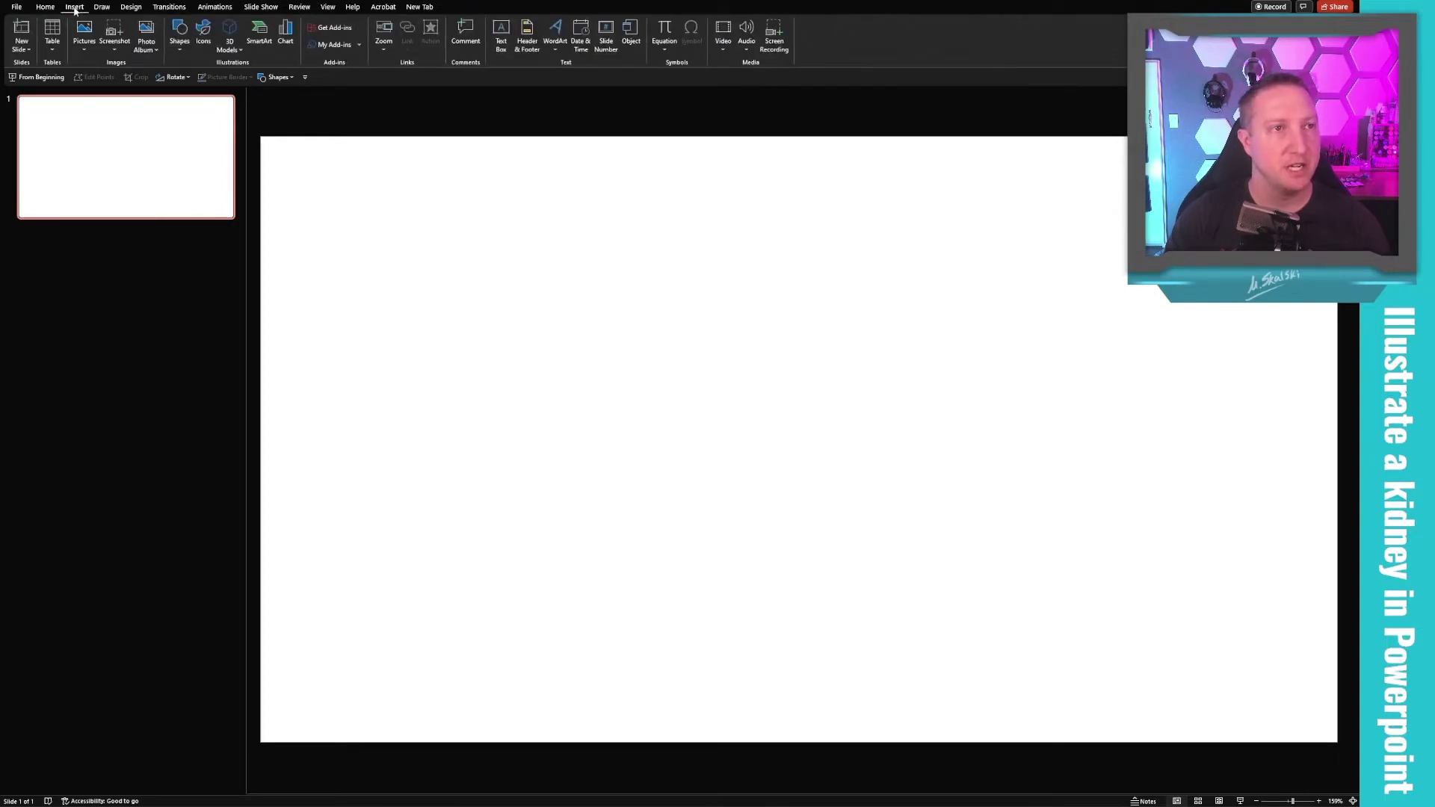
{"action": "left_click", "coordinate": [178, 49]}
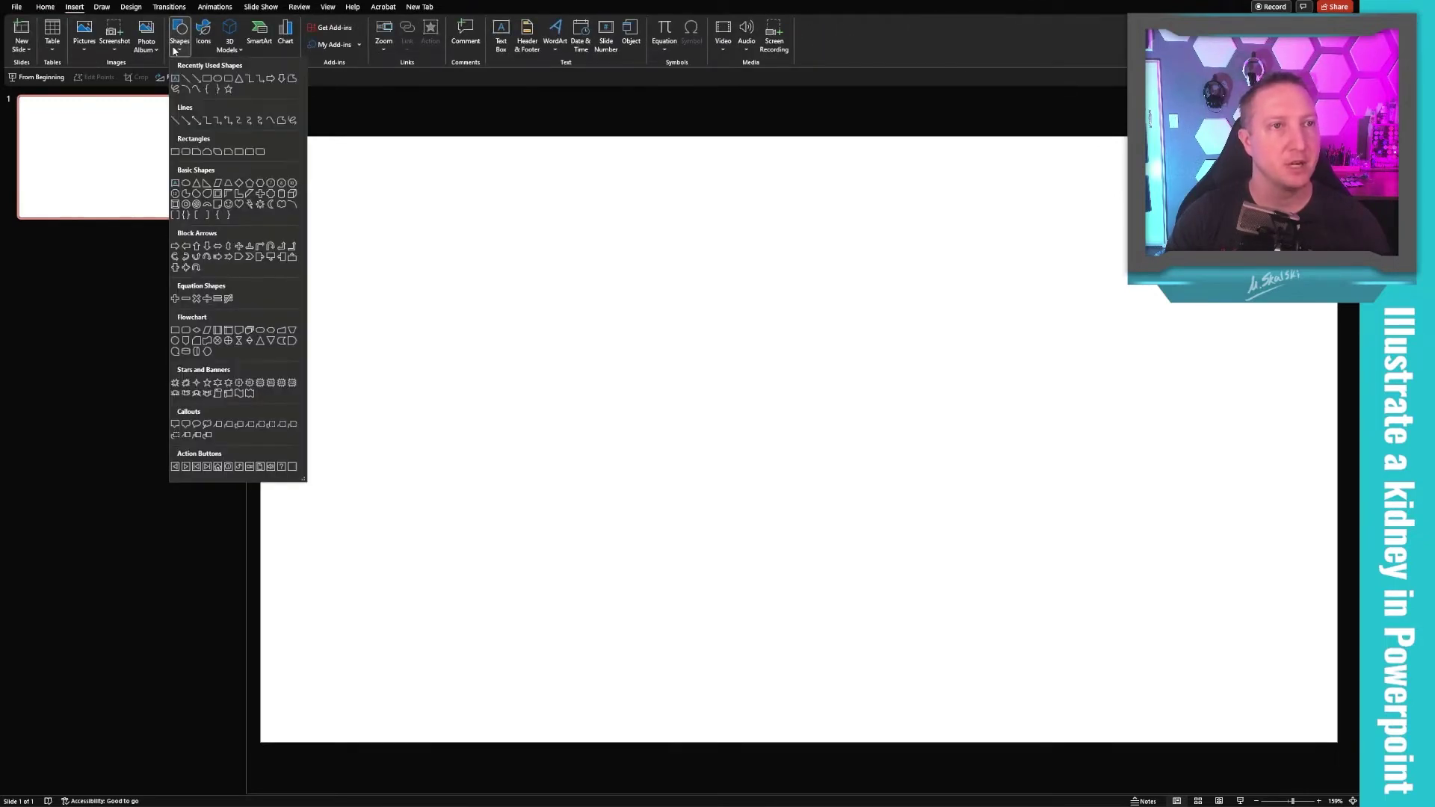
{"action": "left_click", "coordinate": [196, 89]}
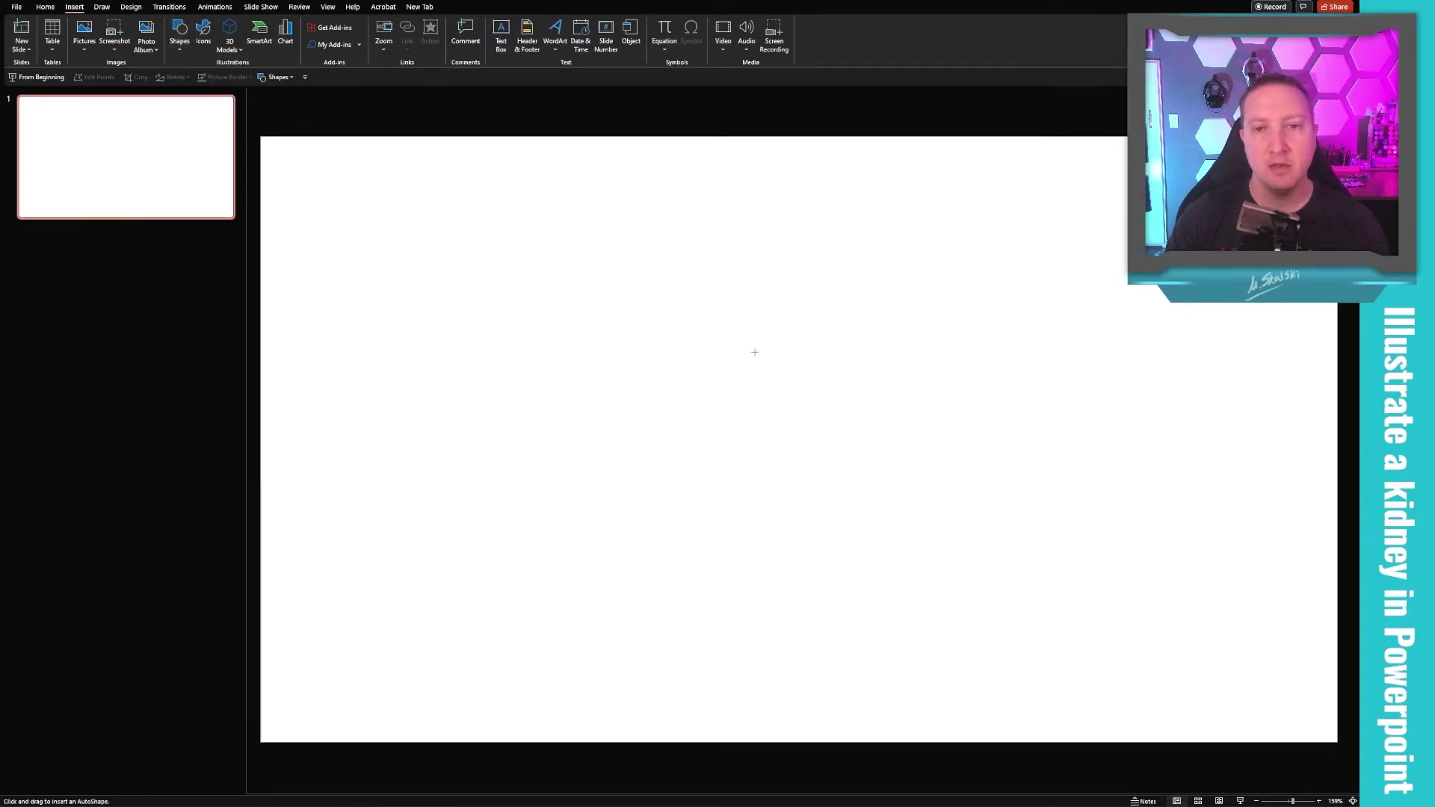
Trace a closed kidney-bean curve near the slide's centre, ending at the start point.
{"action": "left_click", "coordinate": [778, 360]}
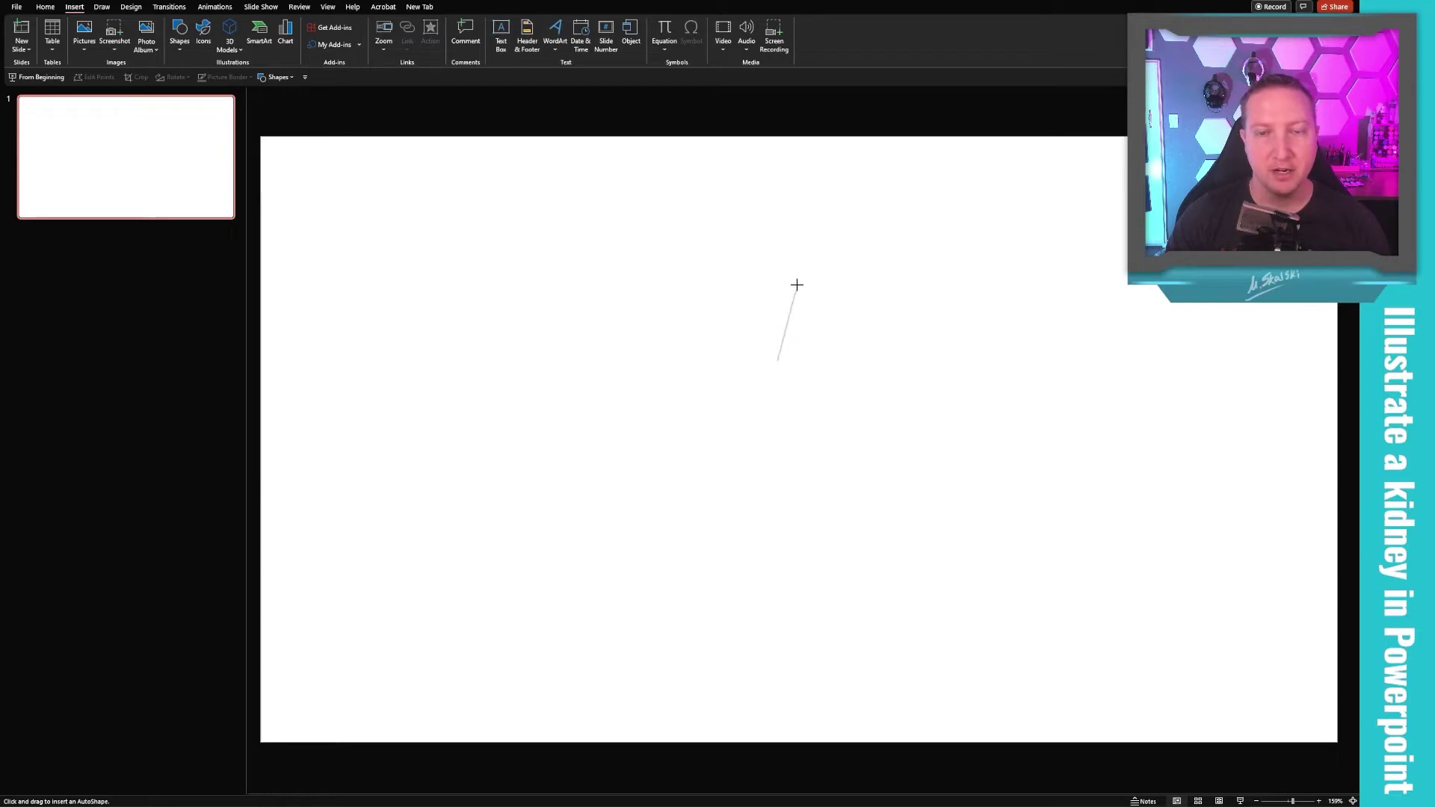
{"action": "left_click", "coordinate": [795, 287]}
{"action": "left_click", "coordinate": [717, 201]}
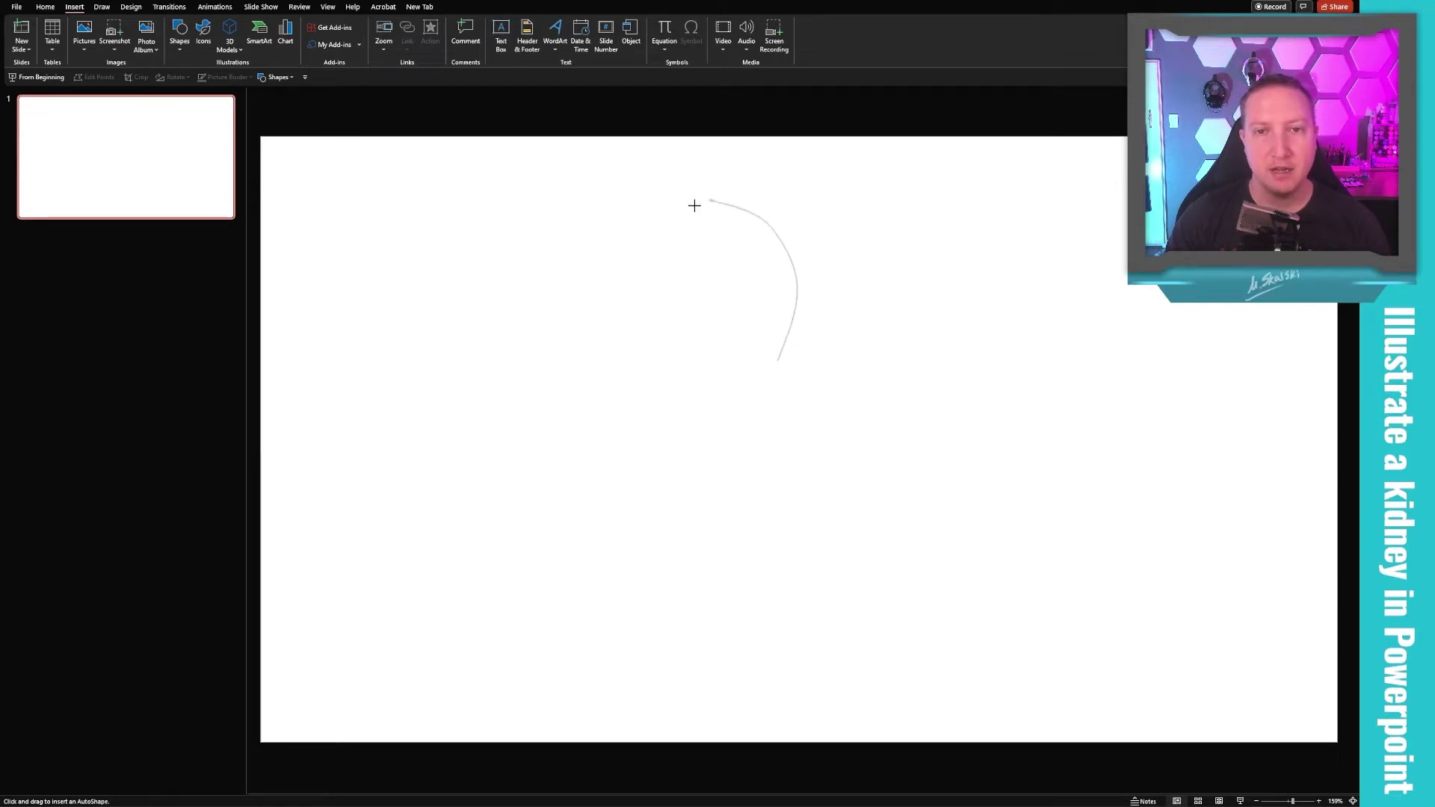
{"action": "left_click", "coordinate": [604, 238]}
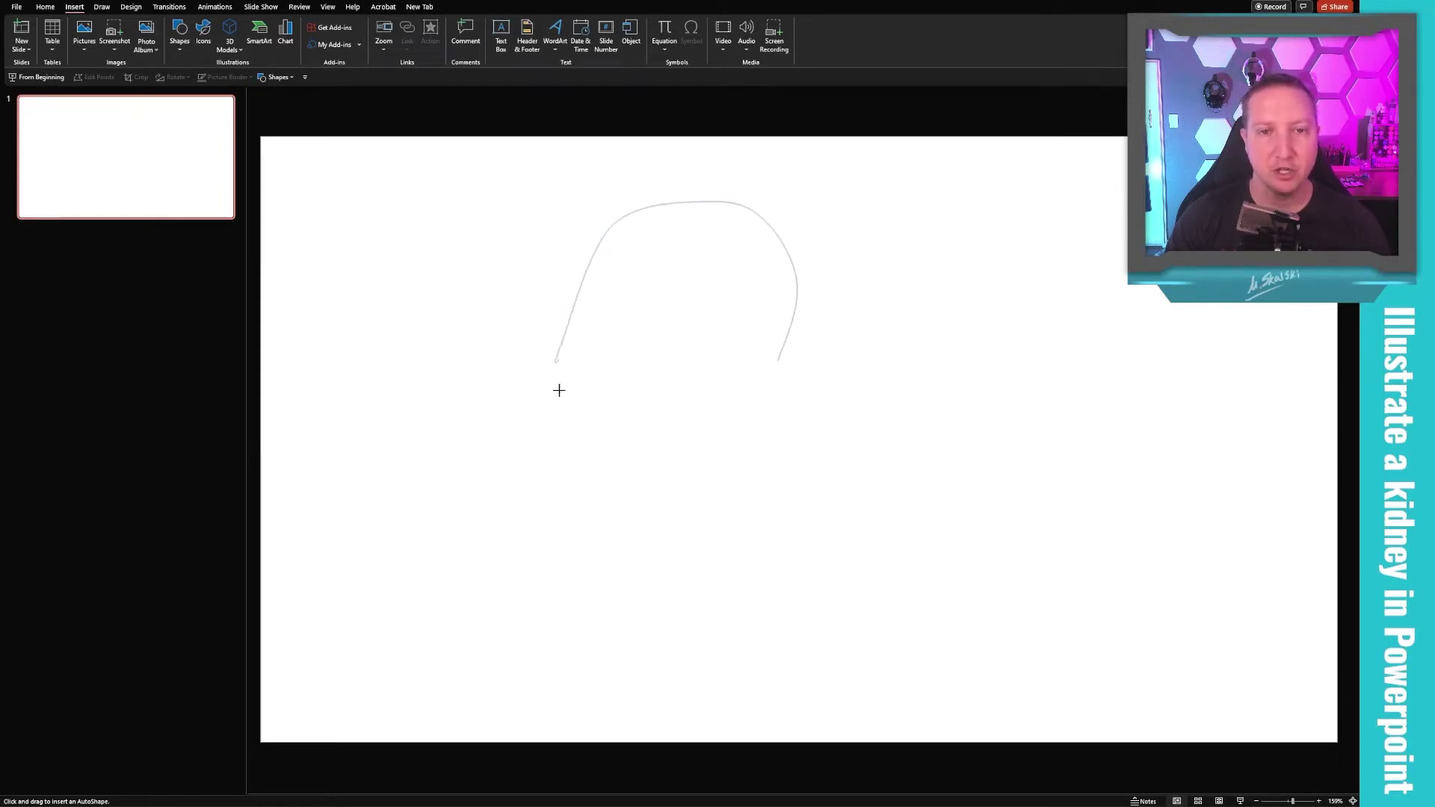
{"action": "left_click", "coordinate": [558, 509]}
{"action": "left_click", "coordinate": [672, 652]}
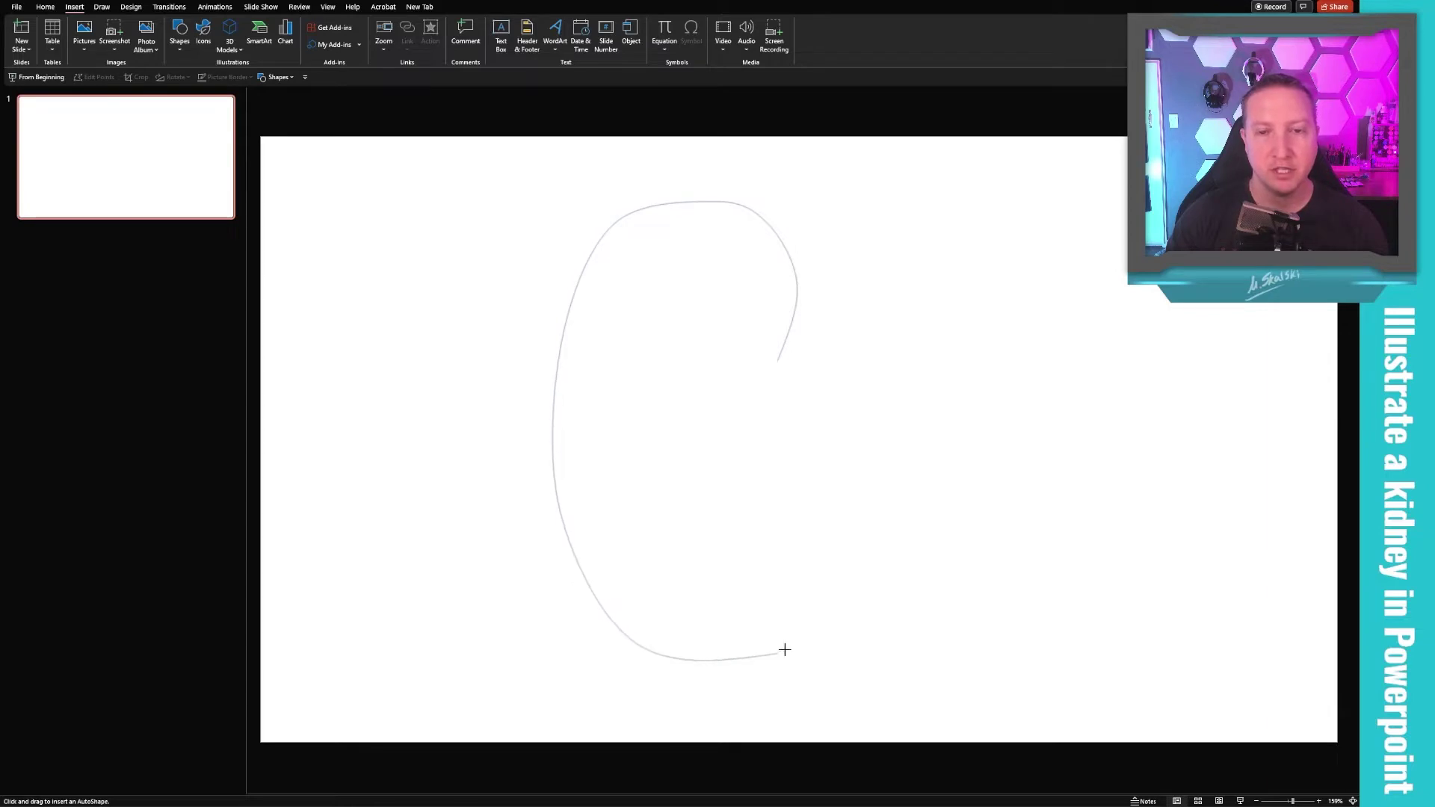
{"action": "left_click", "coordinate": [820, 559]}
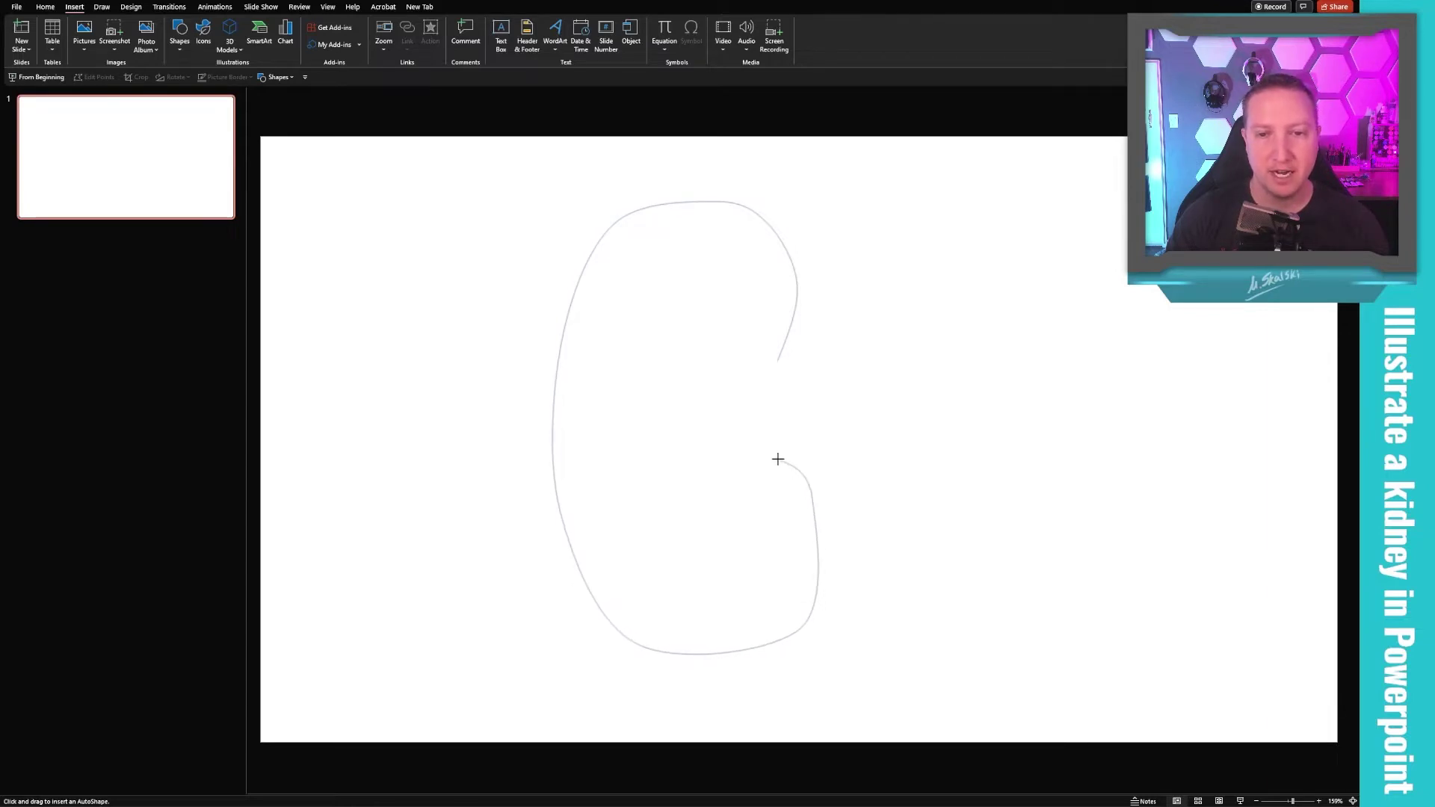
{"action": "left_click", "coordinate": [730, 381]}
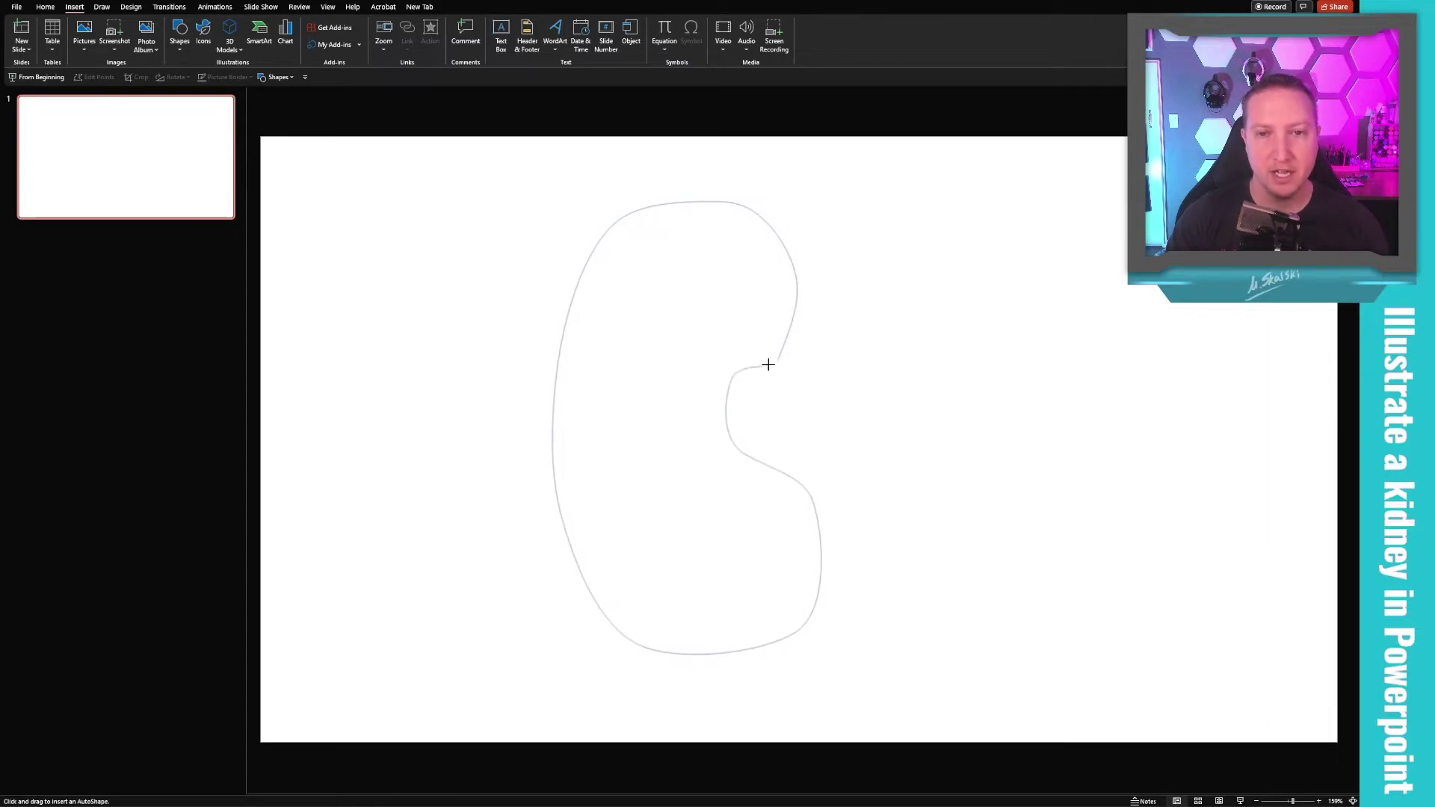
{"action": "left_click", "coordinate": [777, 363]}
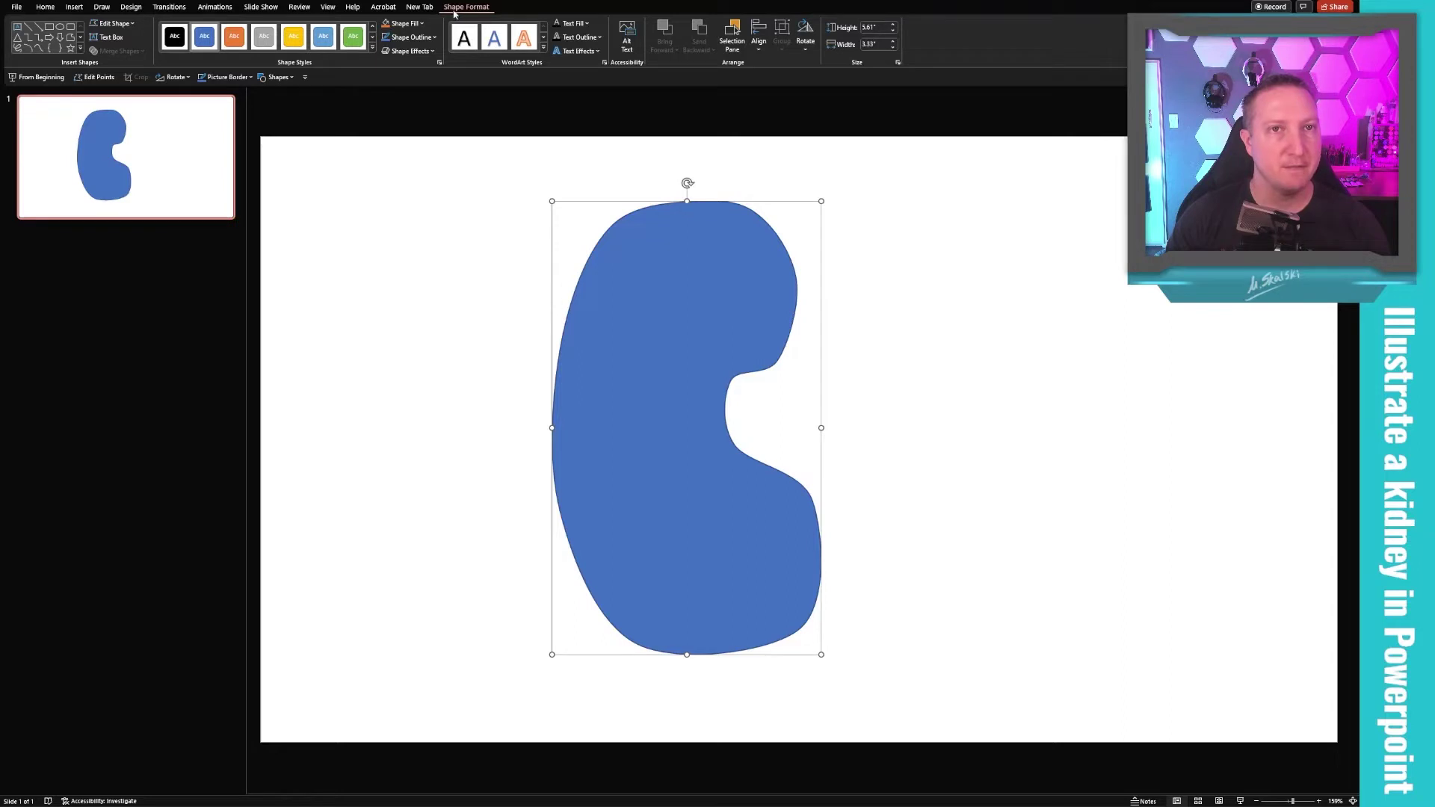
Drag the kidney's top, left and lower-left points outward, making it 3.74" × 3.51".
{"action": "left_click", "coordinate": [129, 24]}
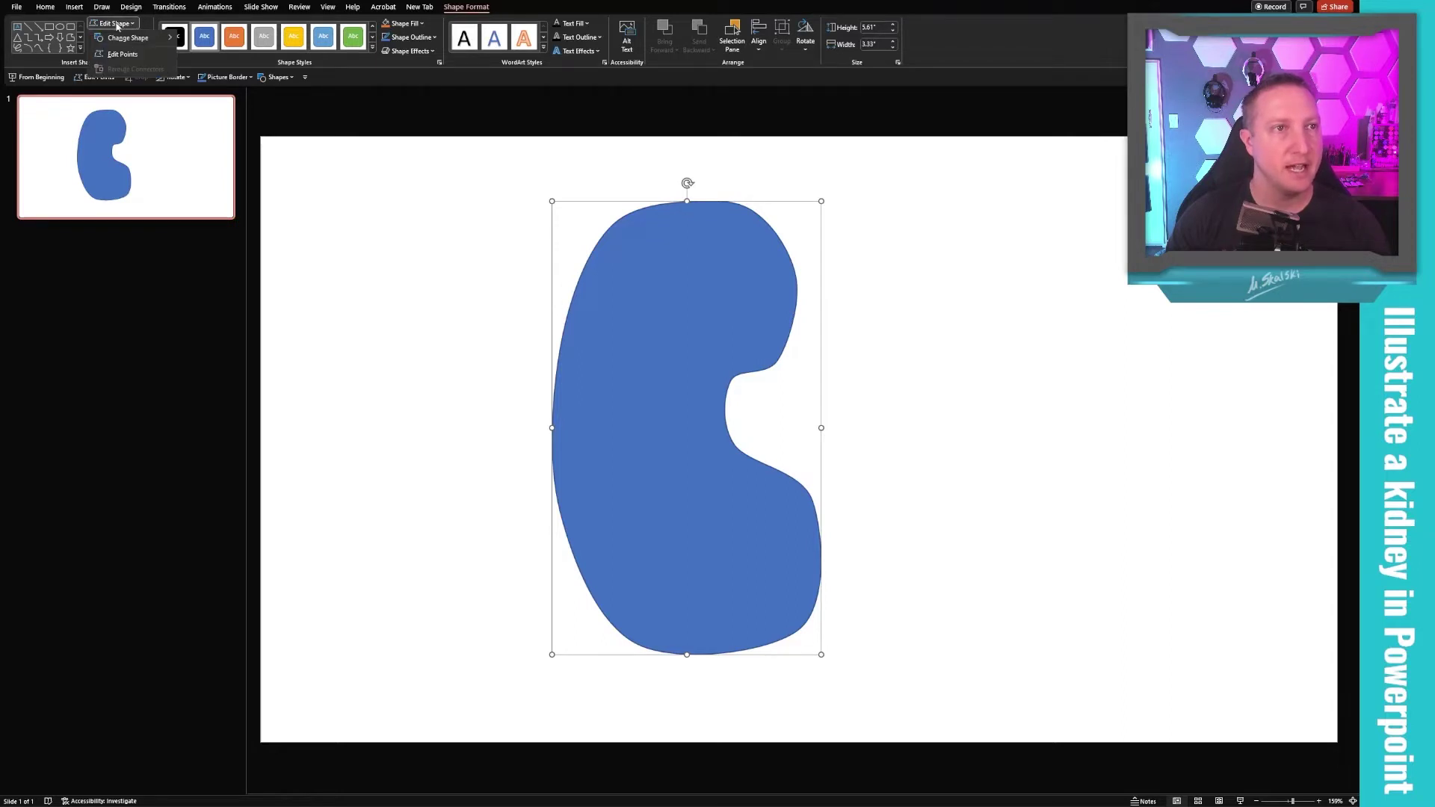
{"action": "left_click", "coordinate": [122, 54]}
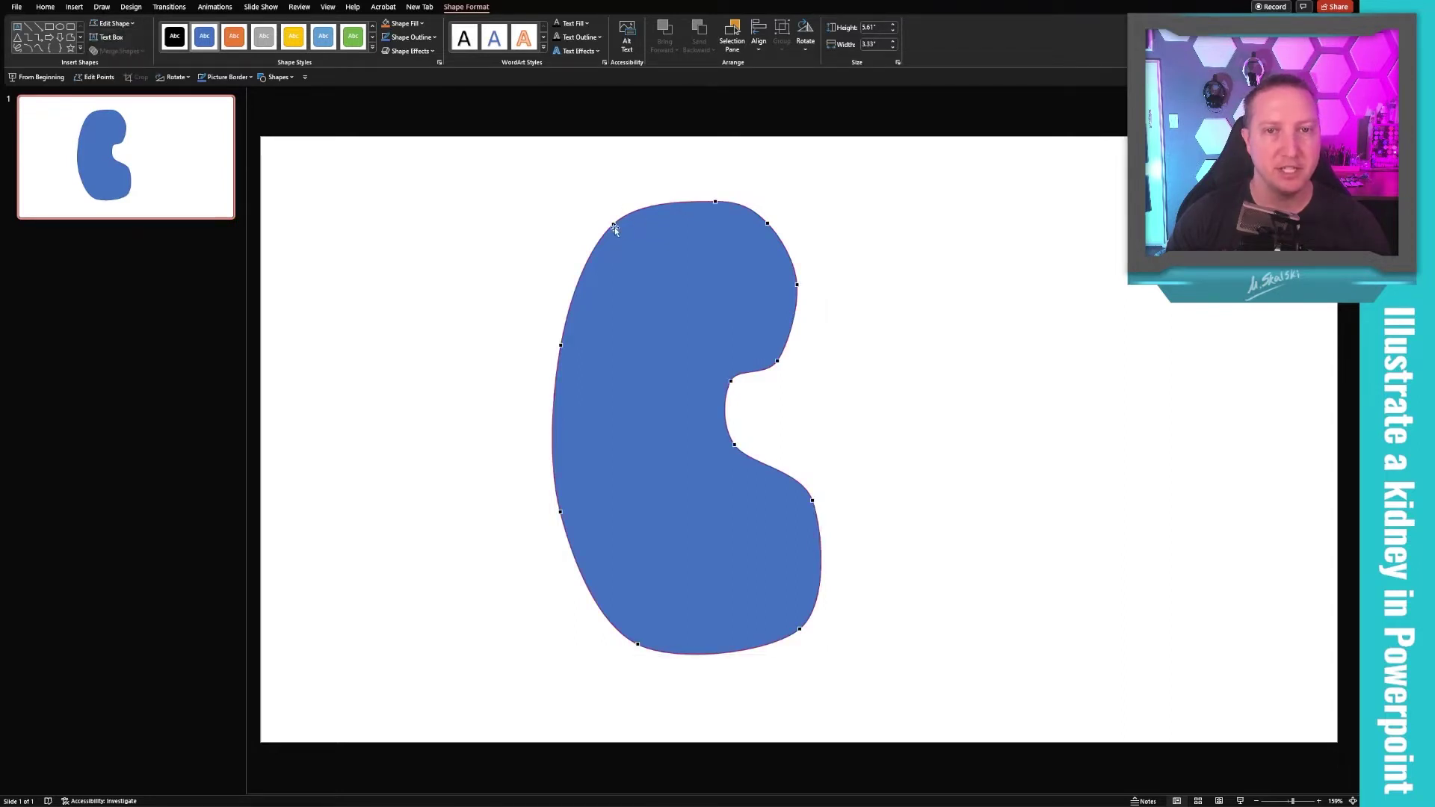
{"action": "left_click", "coordinate": [613, 223]}
{"action": "left_click_drag", "start_coordinate": [603, 234], "coordinate": [603, 232]}
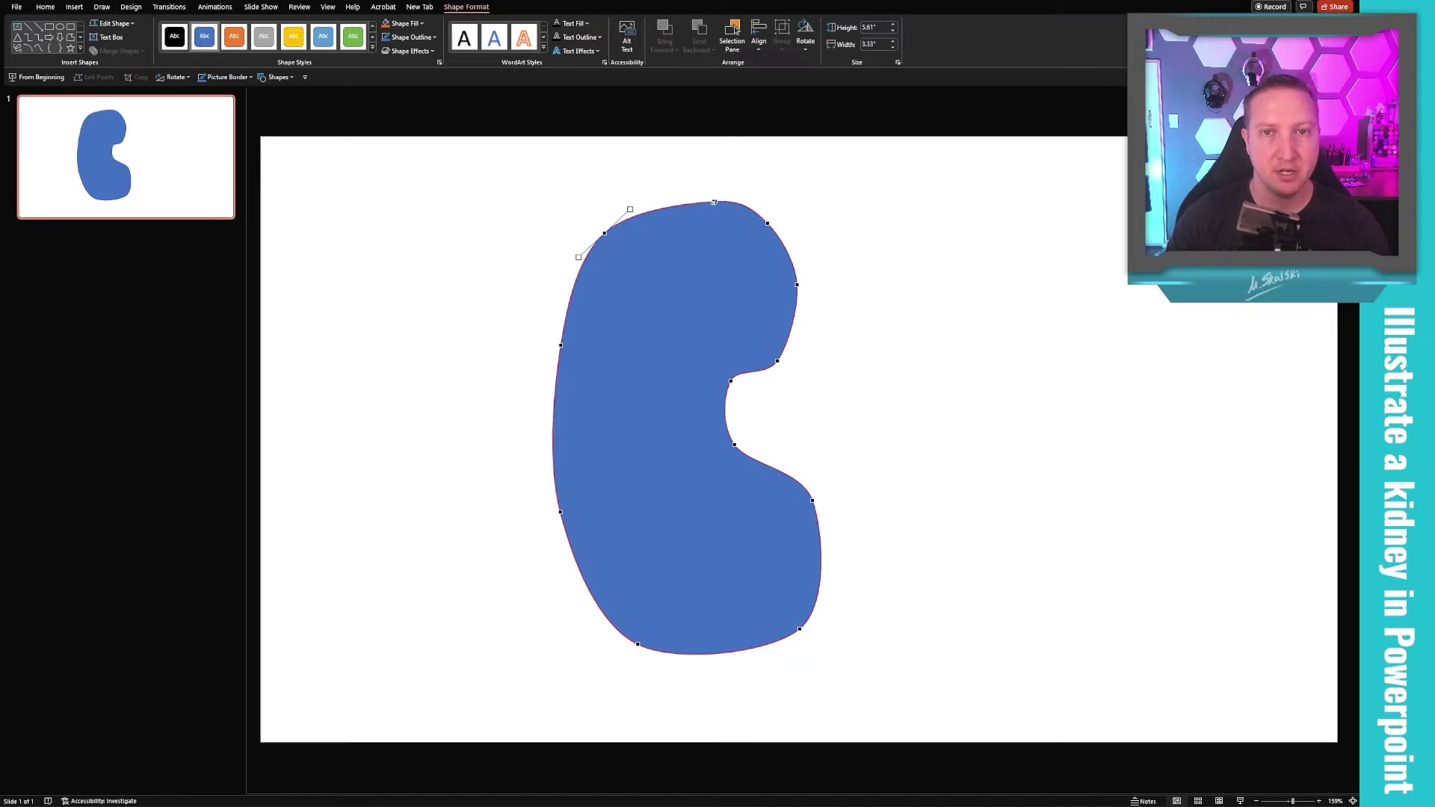
{"action": "left_click_drag", "start_coordinate": [714, 202], "coordinate": [698, 191]}
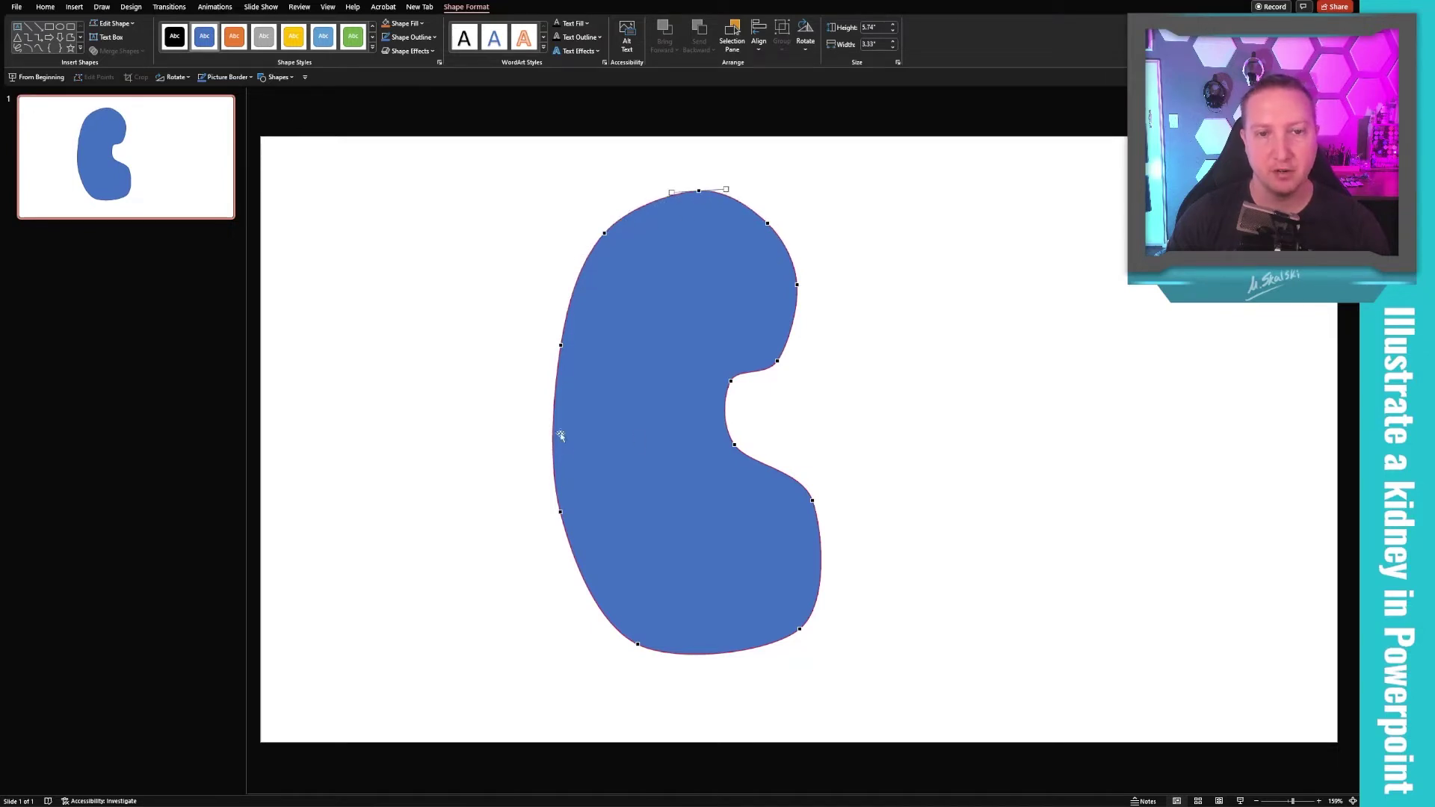
{"action": "left_click_drag", "start_coordinate": [561, 344], "coordinate": [549, 348]}
{"action": "left_click", "coordinate": [555, 512]}
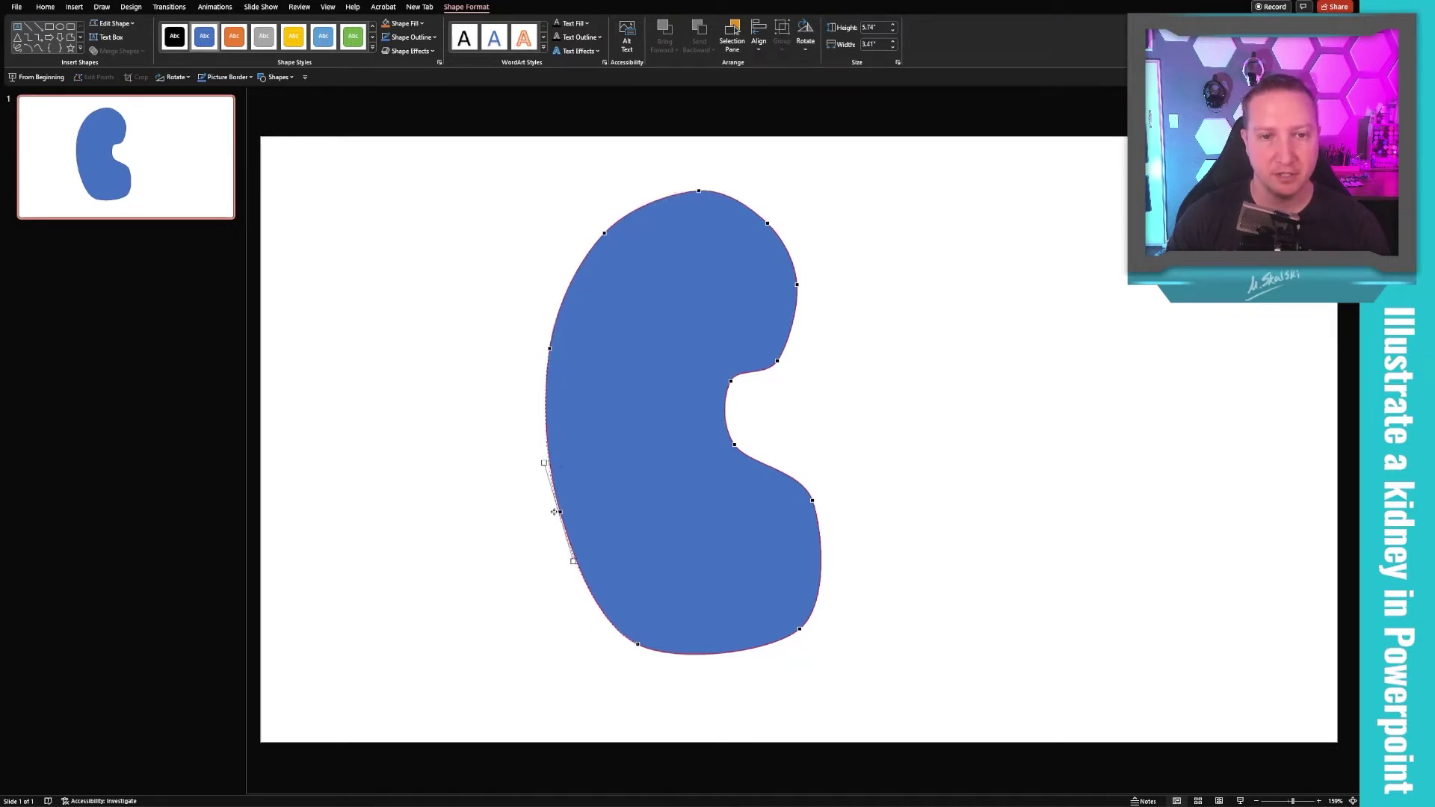
{"action": "left_click_drag", "start_coordinate": [553, 512], "coordinate": [545, 513]}
{"action": "left_click", "coordinate": [880, 458]}
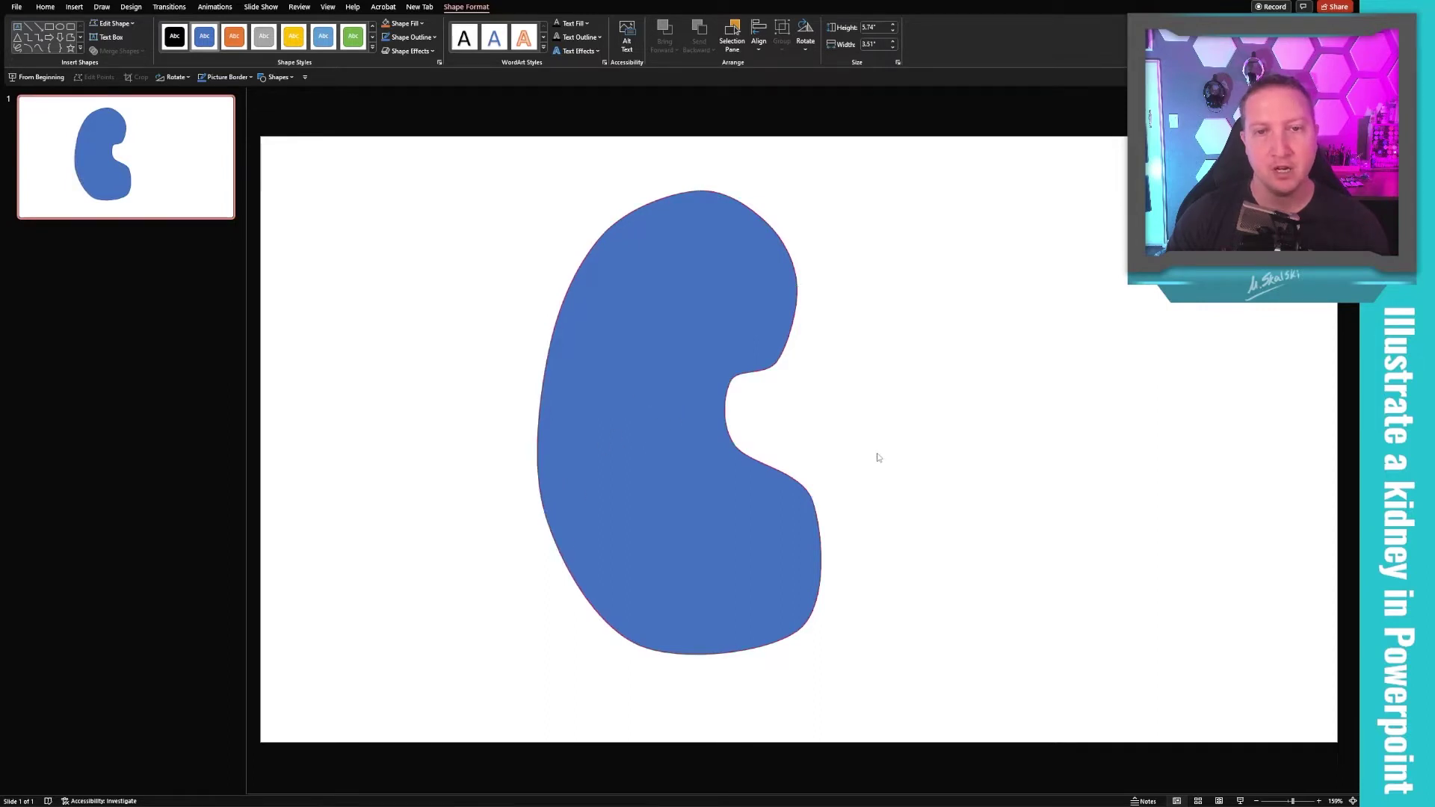
{"action": "left_click", "coordinate": [698, 334]}
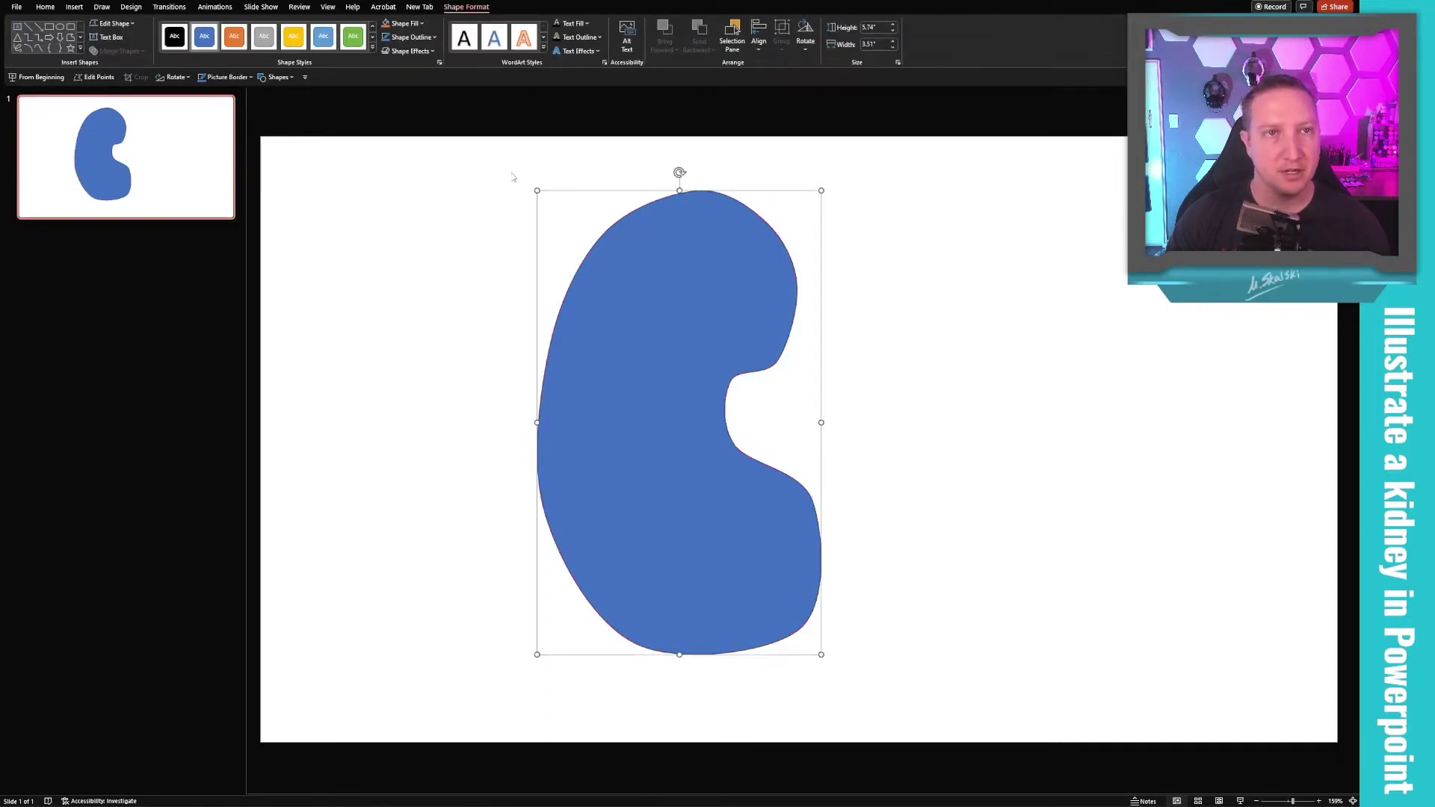
Remove the kidney's outline and fill it with the custom brown #C66B42.
{"action": "left_click", "coordinate": [409, 38]}
{"action": "left_click", "coordinate": [420, 159]}
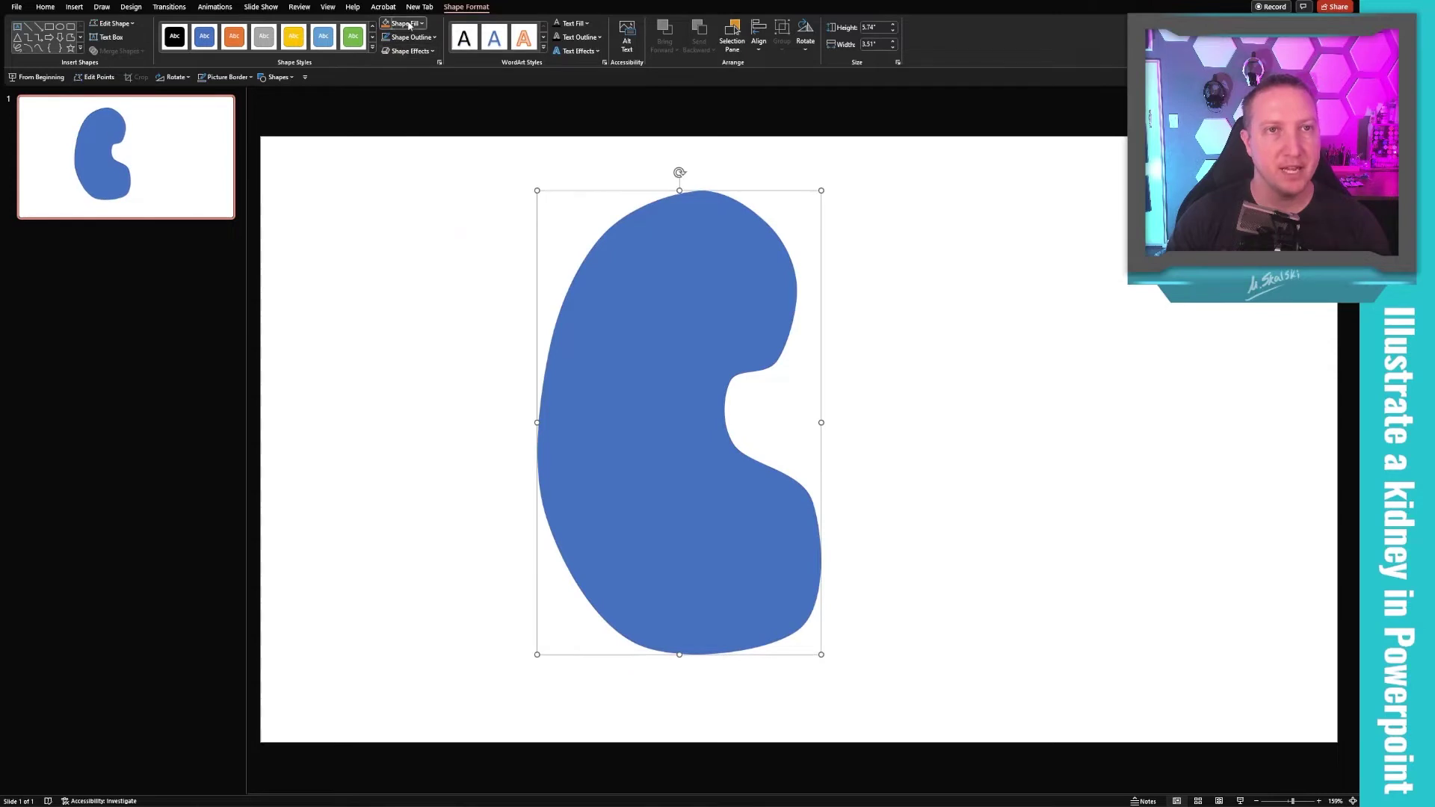
{"action": "left_click", "coordinate": [407, 24]}
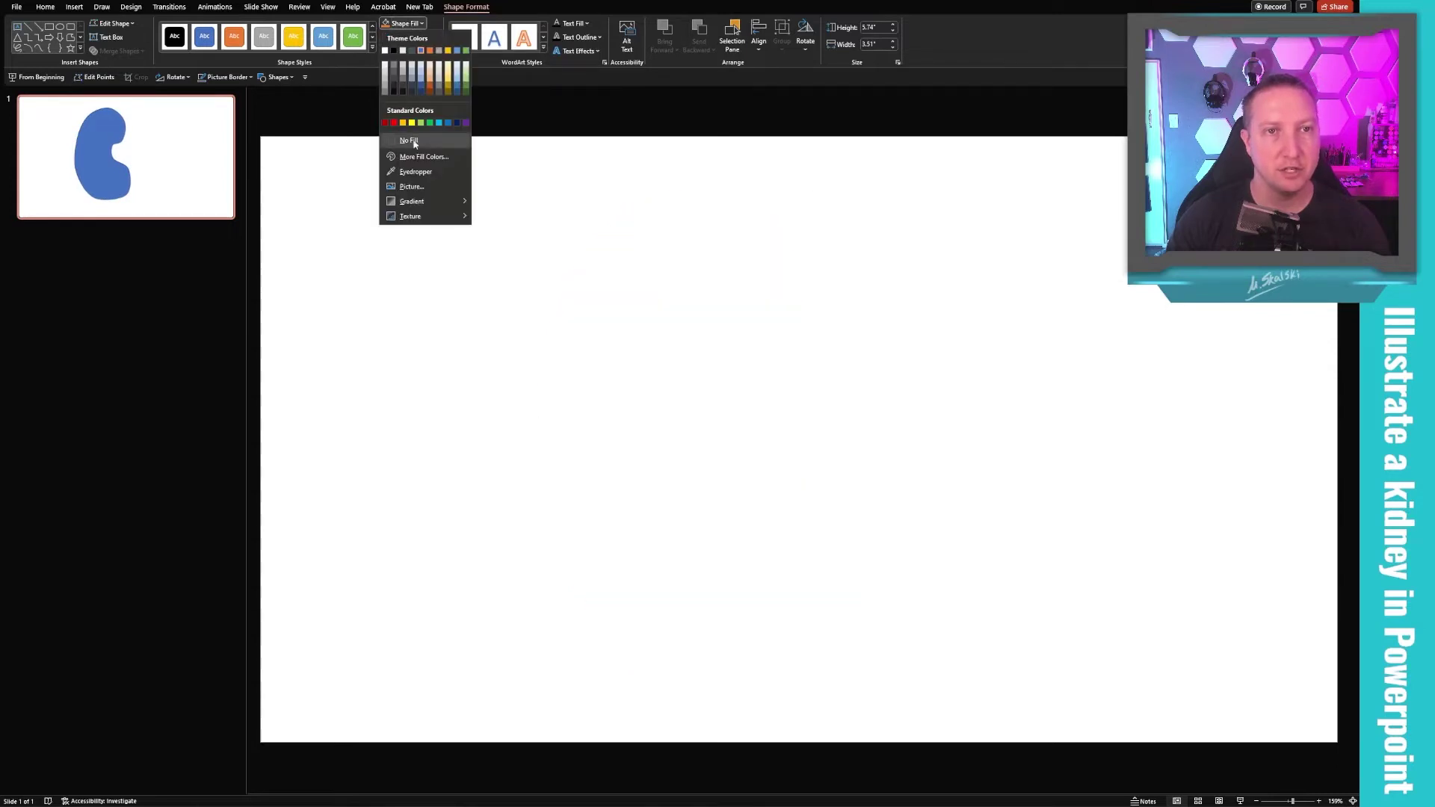
{"action": "left_click", "coordinate": [415, 143]}
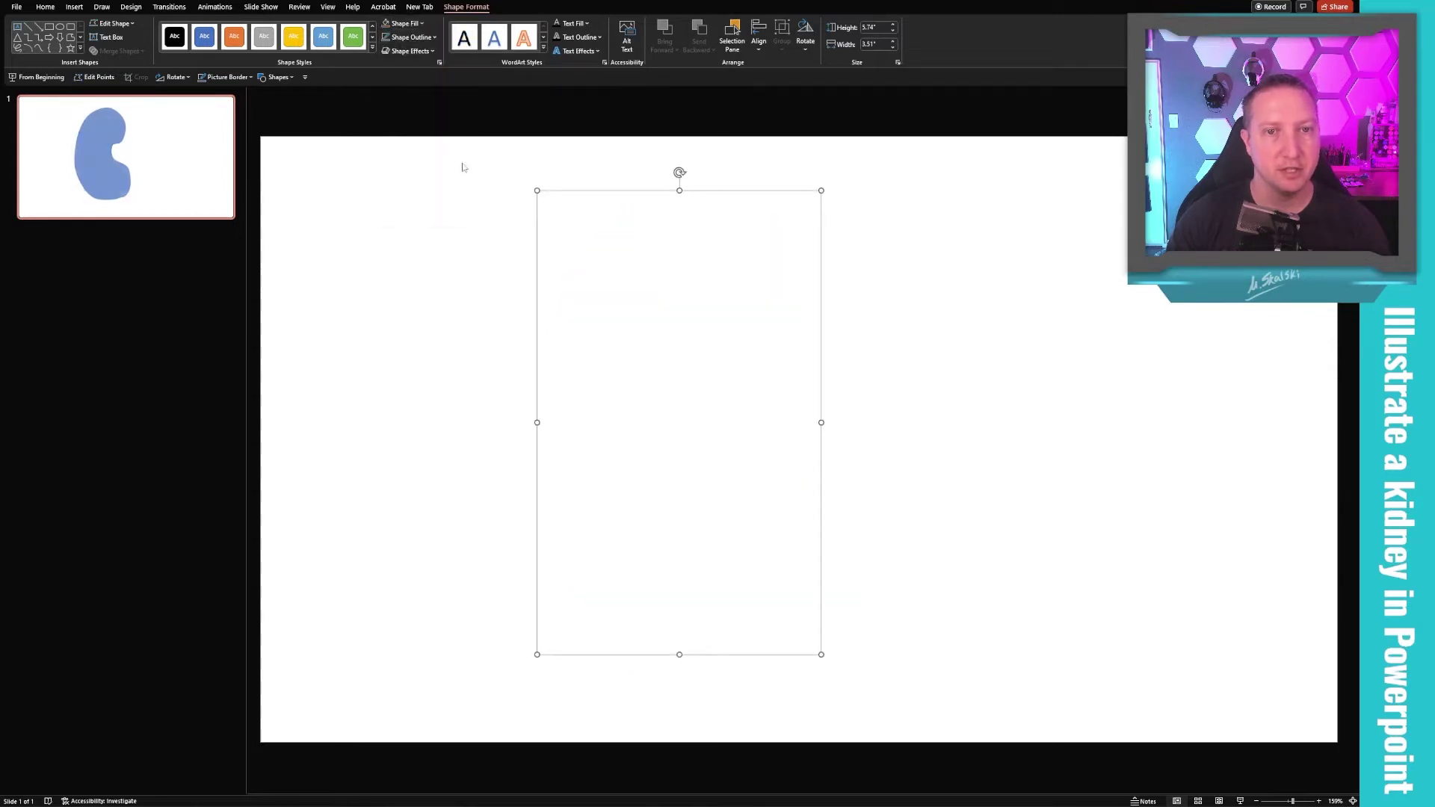
{"action": "key", "text": "ctrl+z"}
{"action": "left_click", "coordinate": [419, 24]}
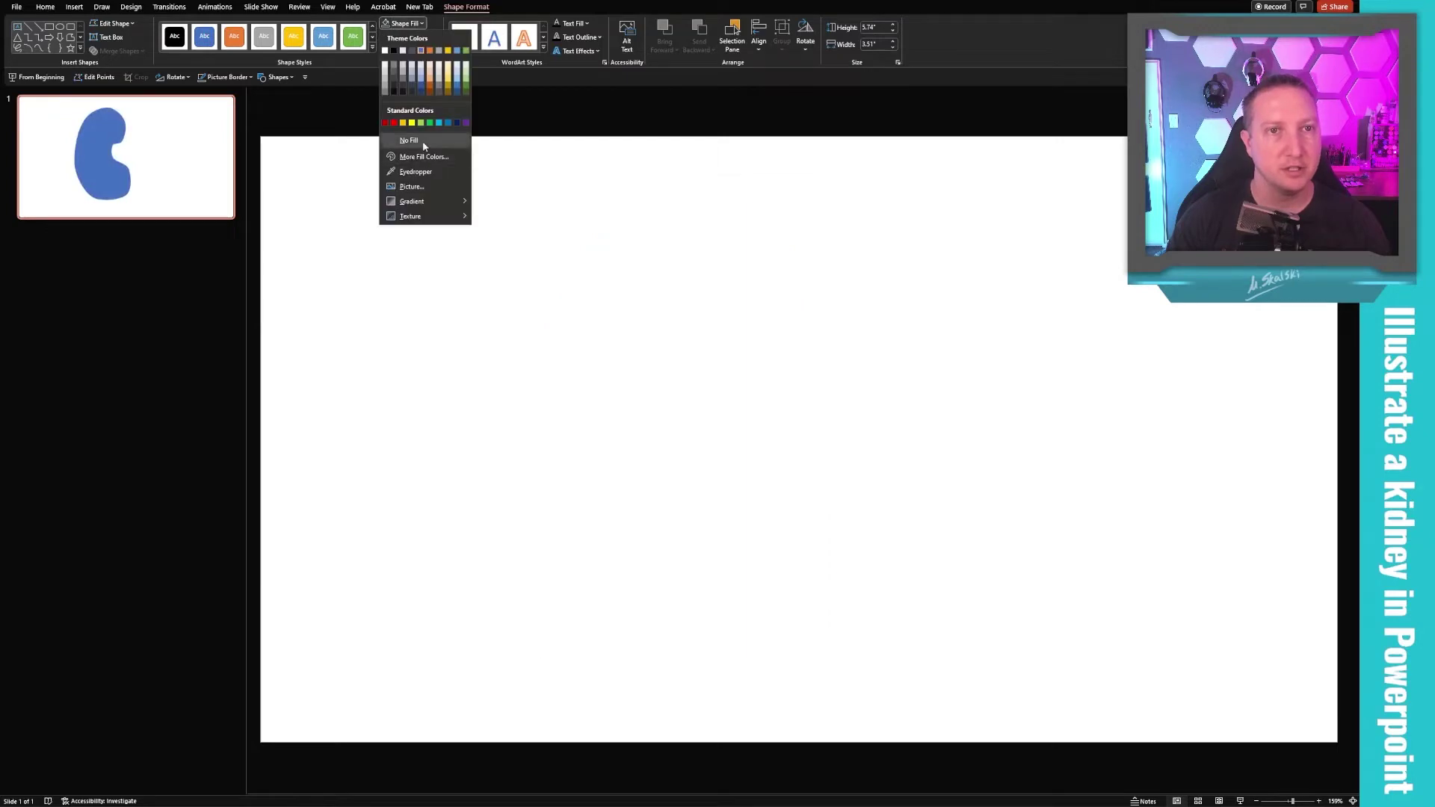
{"action": "left_click", "coordinate": [424, 157]}
{"action": "mouse_move", "coordinate": [619, 349]}
{"action": "left_mouse_down"}
{"action": "mouse_move", "coordinate": [607, 335]}
{"action": "mouse_move", "coordinate": [606, 356]}
{"action": "left_mouse_up"}
{"action": "left_click", "coordinate": [745, 305]}
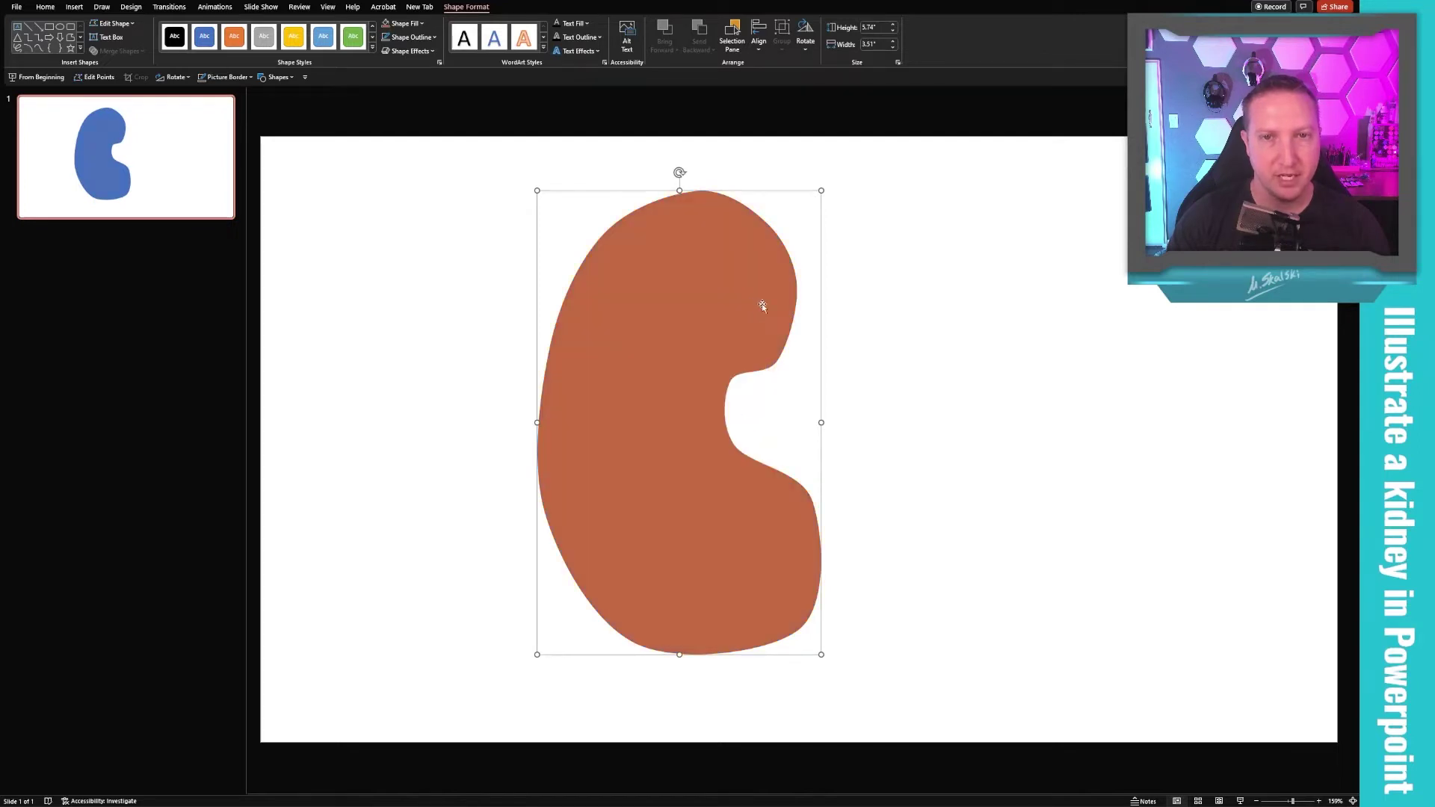
Duplicate the kidney and give the copy a darker brown fill.
{"action": "left_click", "coordinate": [851, 382]}
{"action": "left_click", "coordinate": [716, 336]}
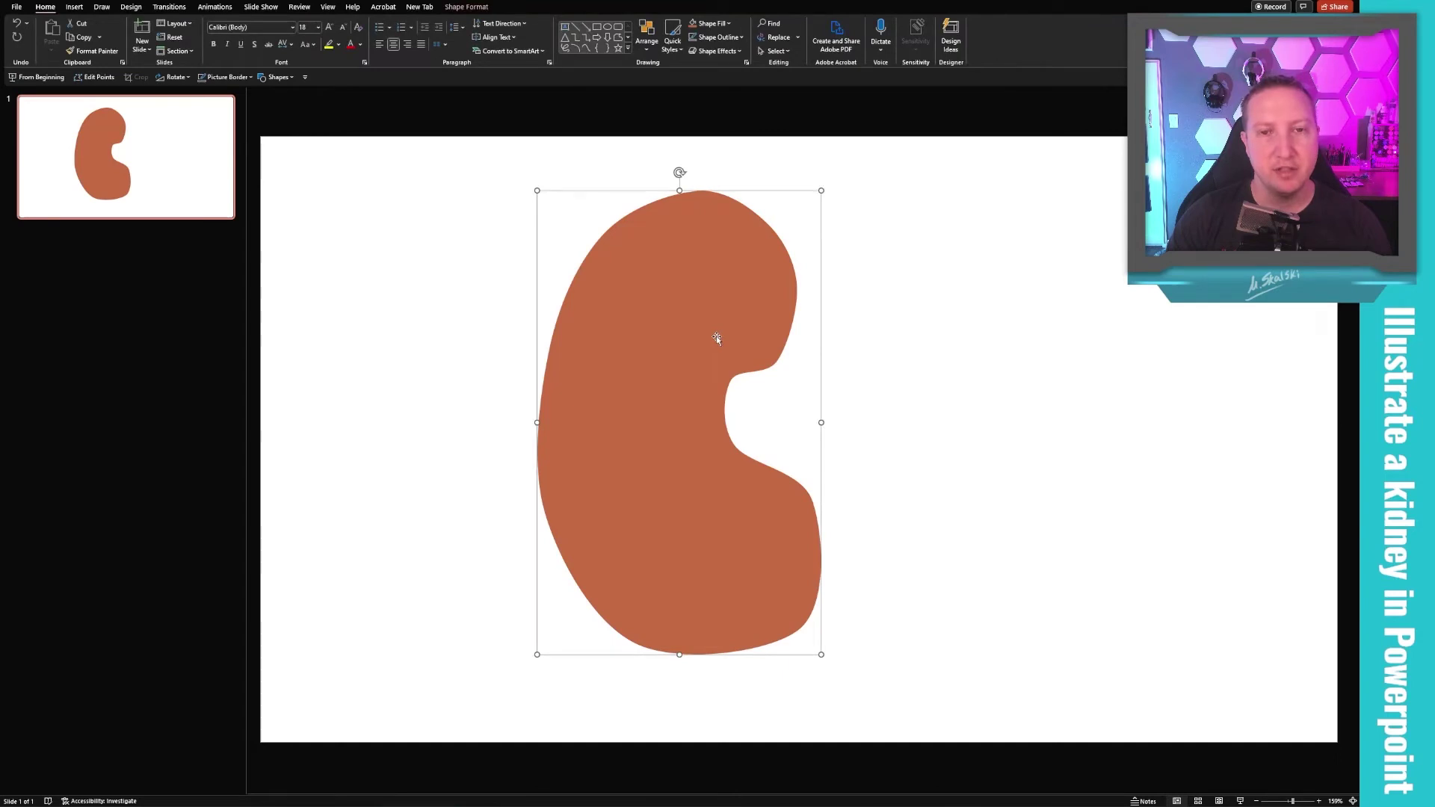
{"action": "key", "text": "ctrl+d"}
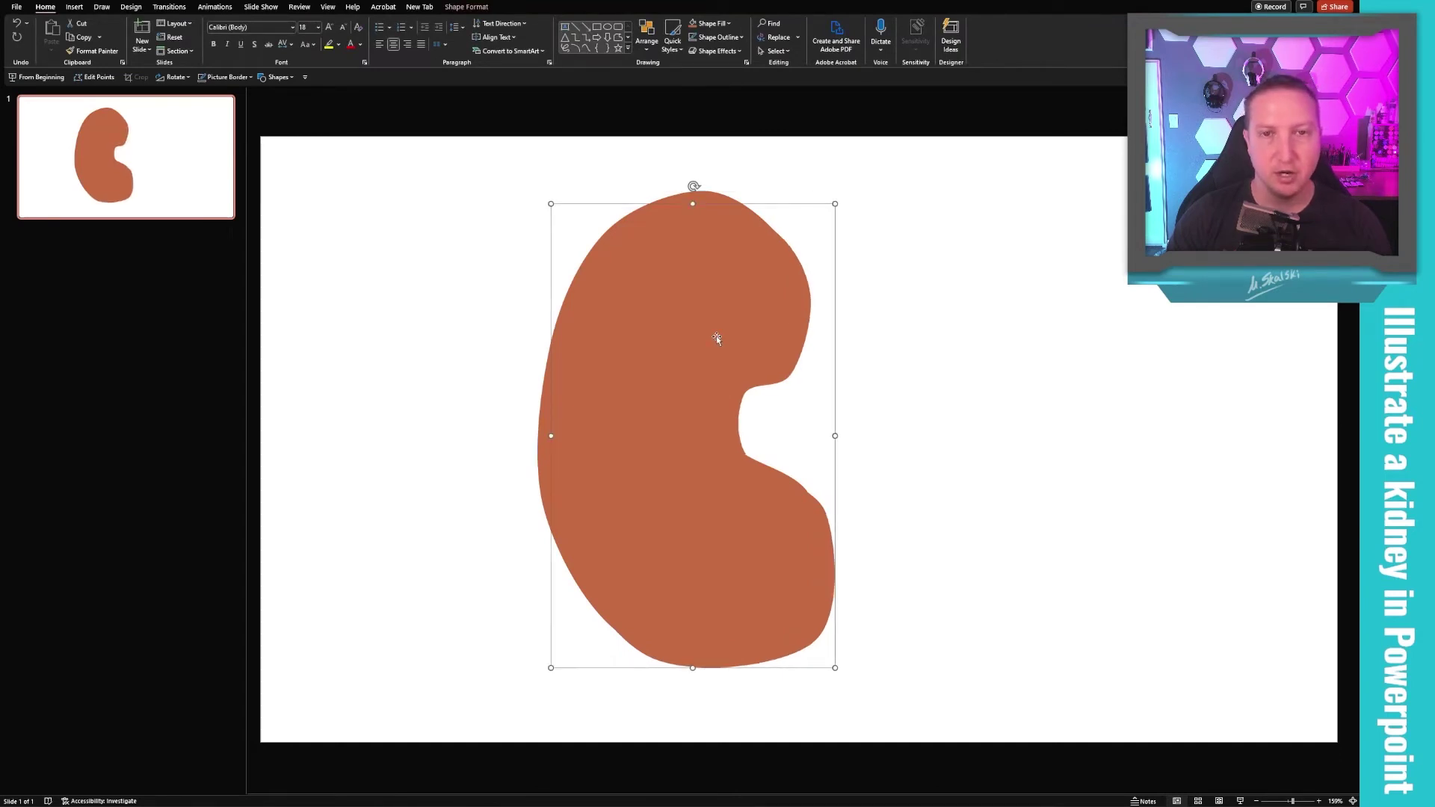
{"action": "left_click", "coordinate": [466, 7]}
{"action": "left_click", "coordinate": [419, 24]}
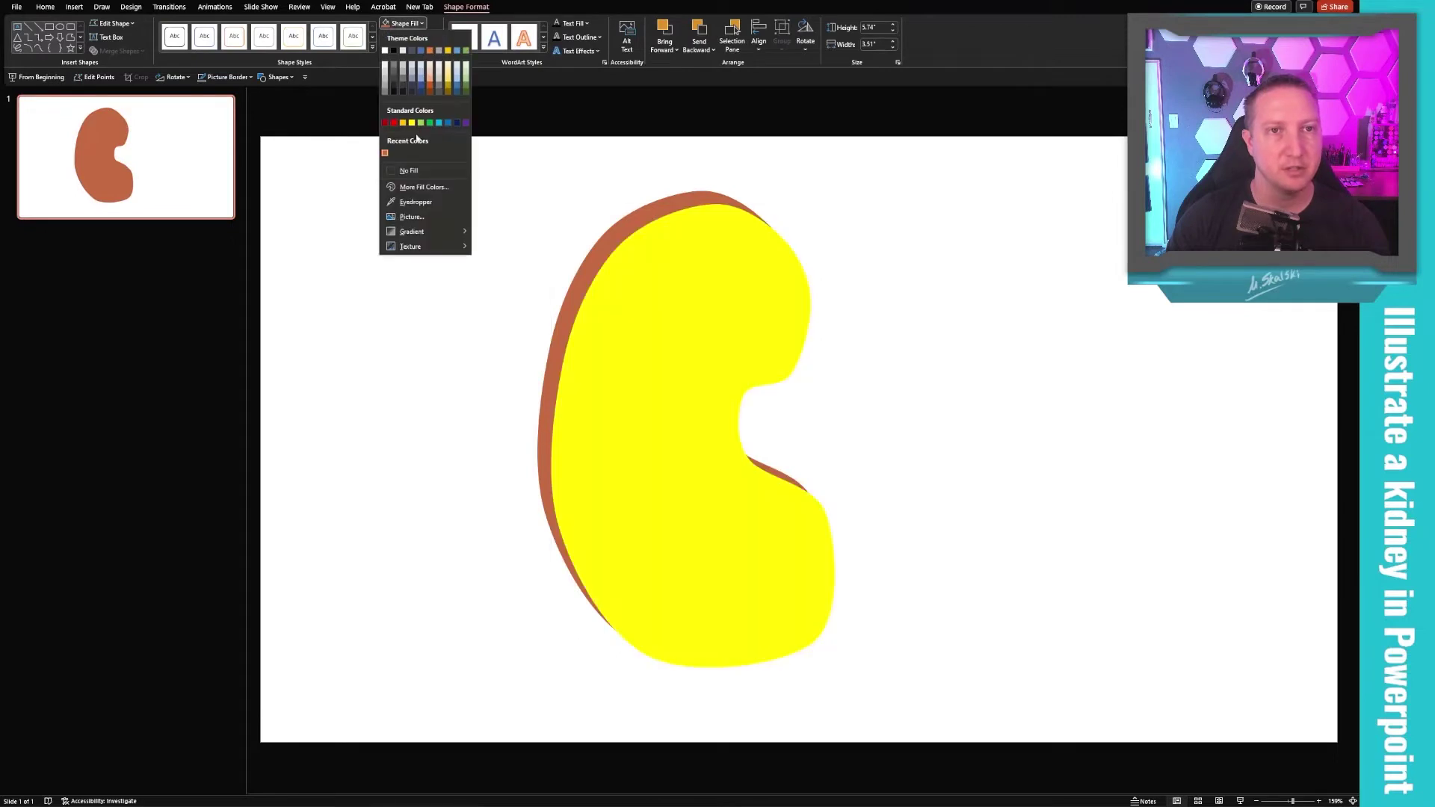
{"action": "left_click", "coordinate": [424, 184]}
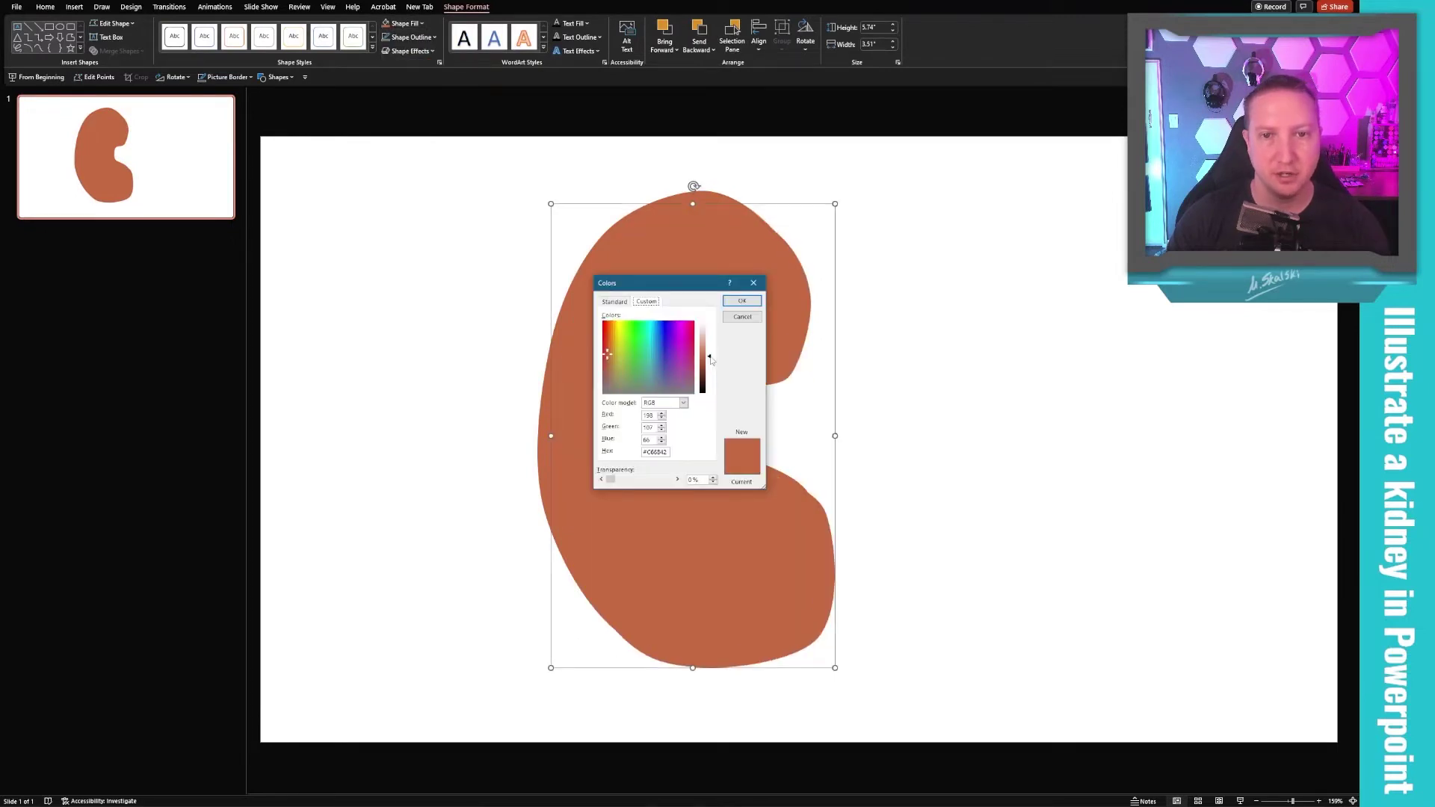
{"action": "left_click", "coordinate": [714, 372]}
{"action": "left_click", "coordinate": [741, 300]}
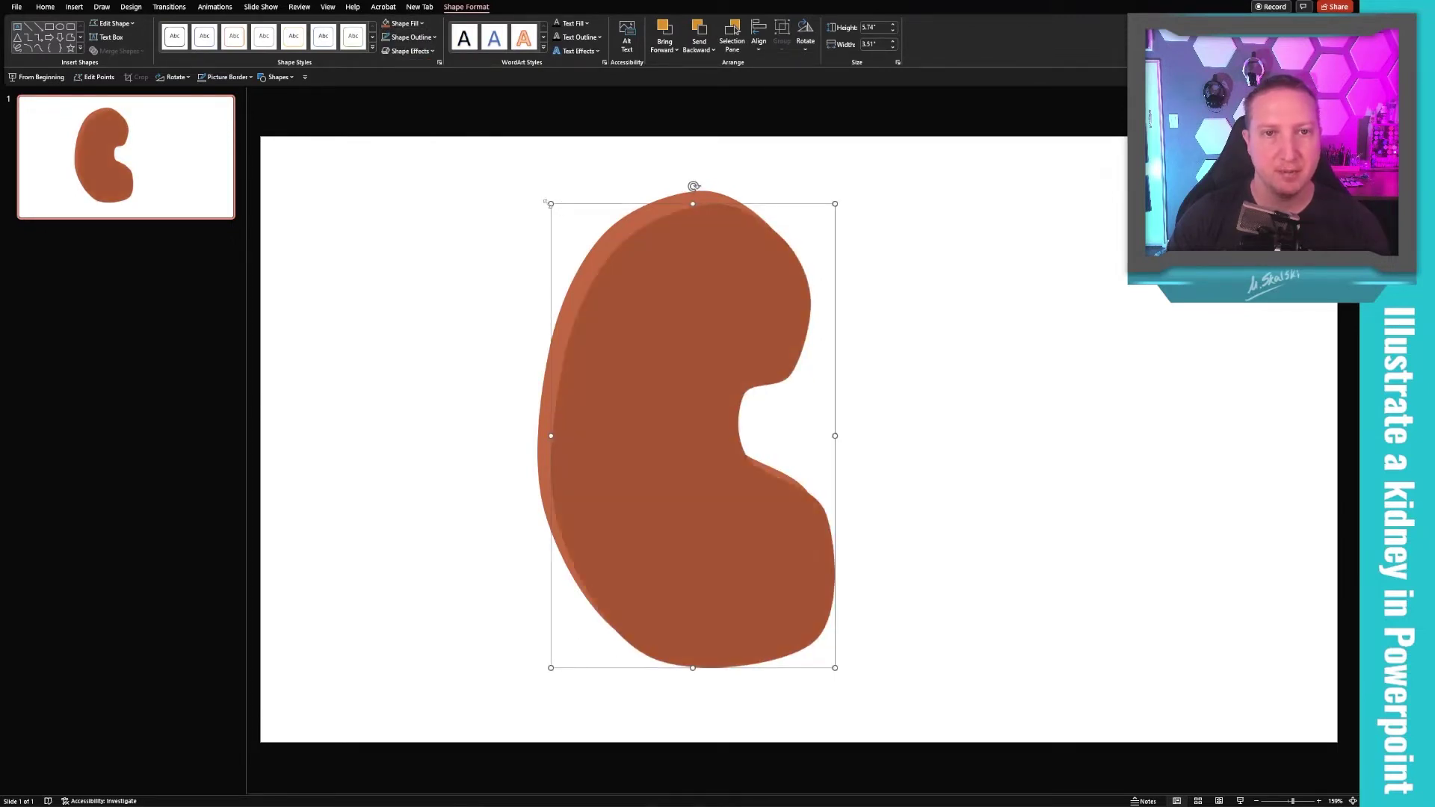
Enlarge the dark copy, send it to back, and centre the lighter kidney over it.
{"action": "left_click_drag", "start_coordinate": [551, 203], "coordinate": [536, 184]}
{"action": "right_click", "coordinate": [661, 228]}
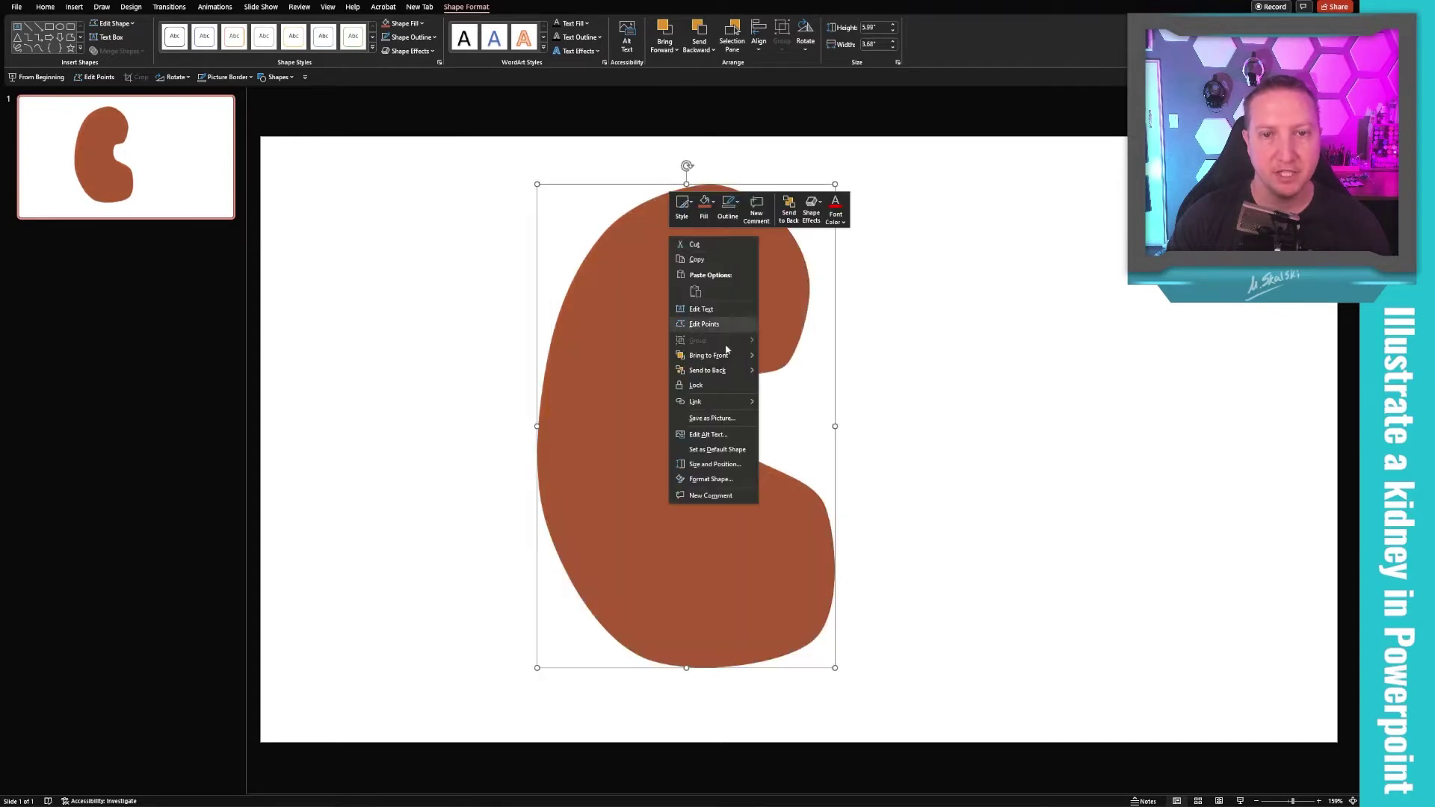
{"action": "left_click", "coordinate": [729, 366]}
{"action": "left_click", "coordinate": [698, 352]}
{"action": "left_click_drag", "start_coordinate": [698, 351], "coordinate": [718, 349]}
{"action": "left_click", "coordinate": [672, 188]}
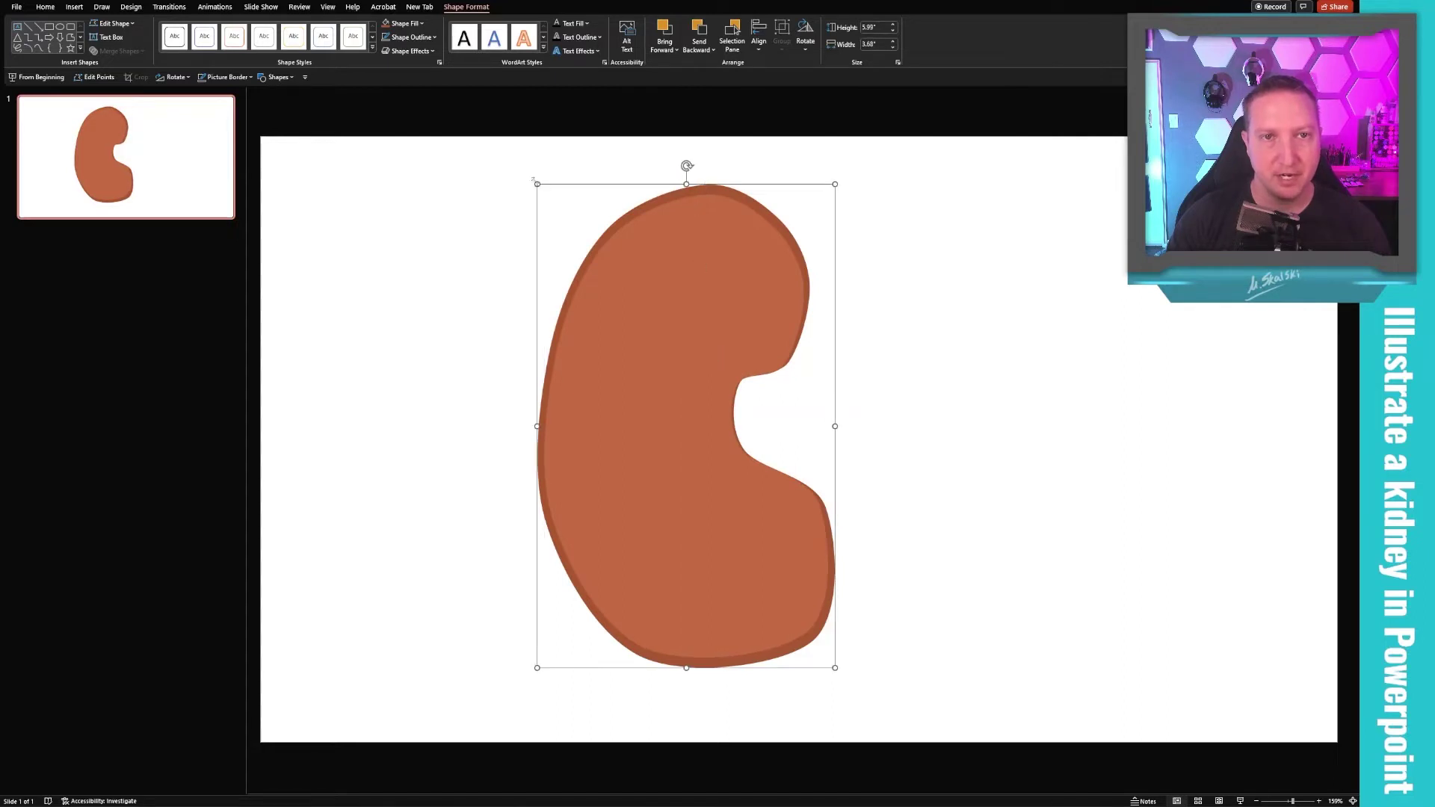
{"action": "left_click_drag", "start_coordinate": [536, 184], "coordinate": [538, 190]}
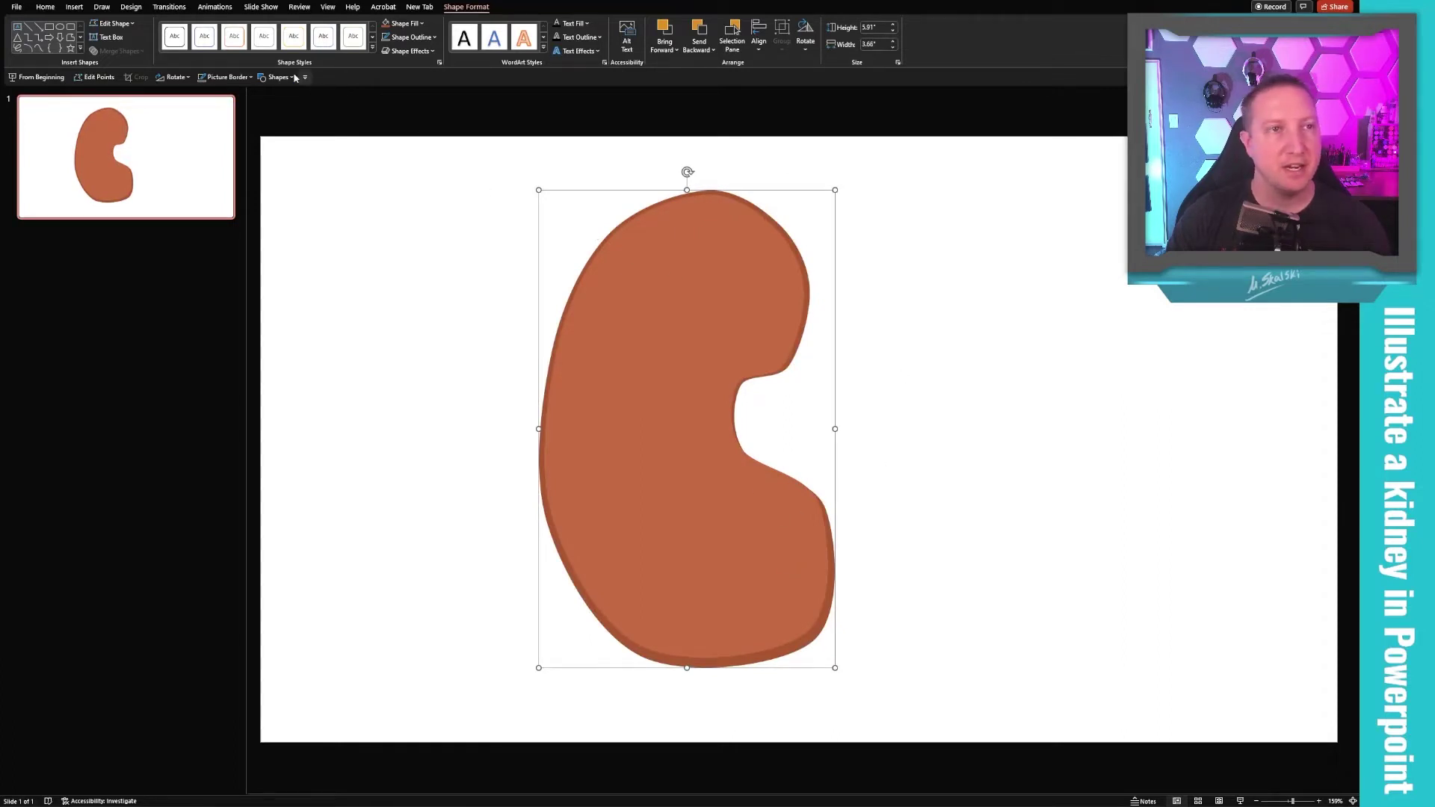
Draw a small freeform pyramid shape in the kidney's upper right.
{"action": "left_click", "coordinate": [74, 6]}
{"action": "left_click", "coordinate": [180, 37]}
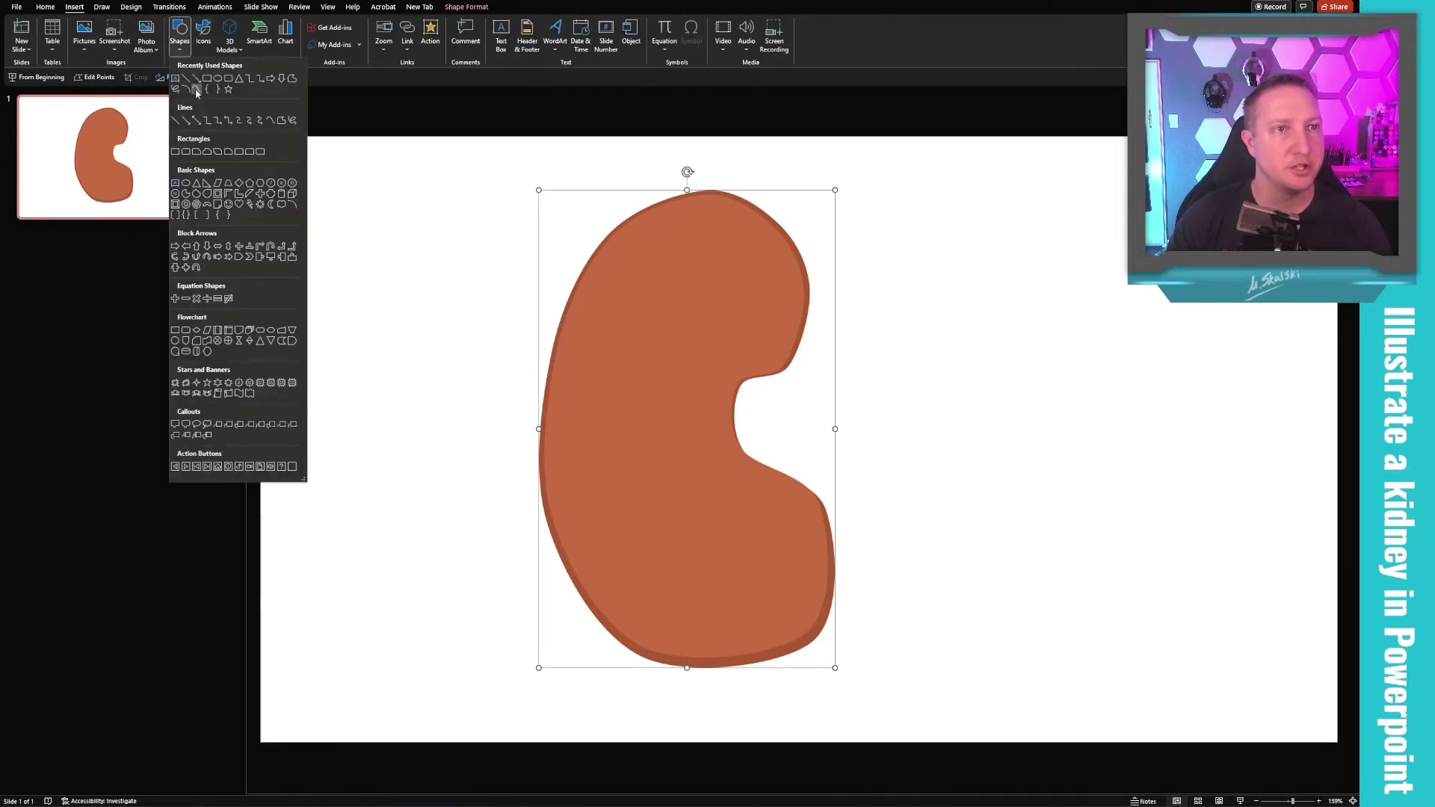
{"action": "left_click", "coordinate": [196, 89]}
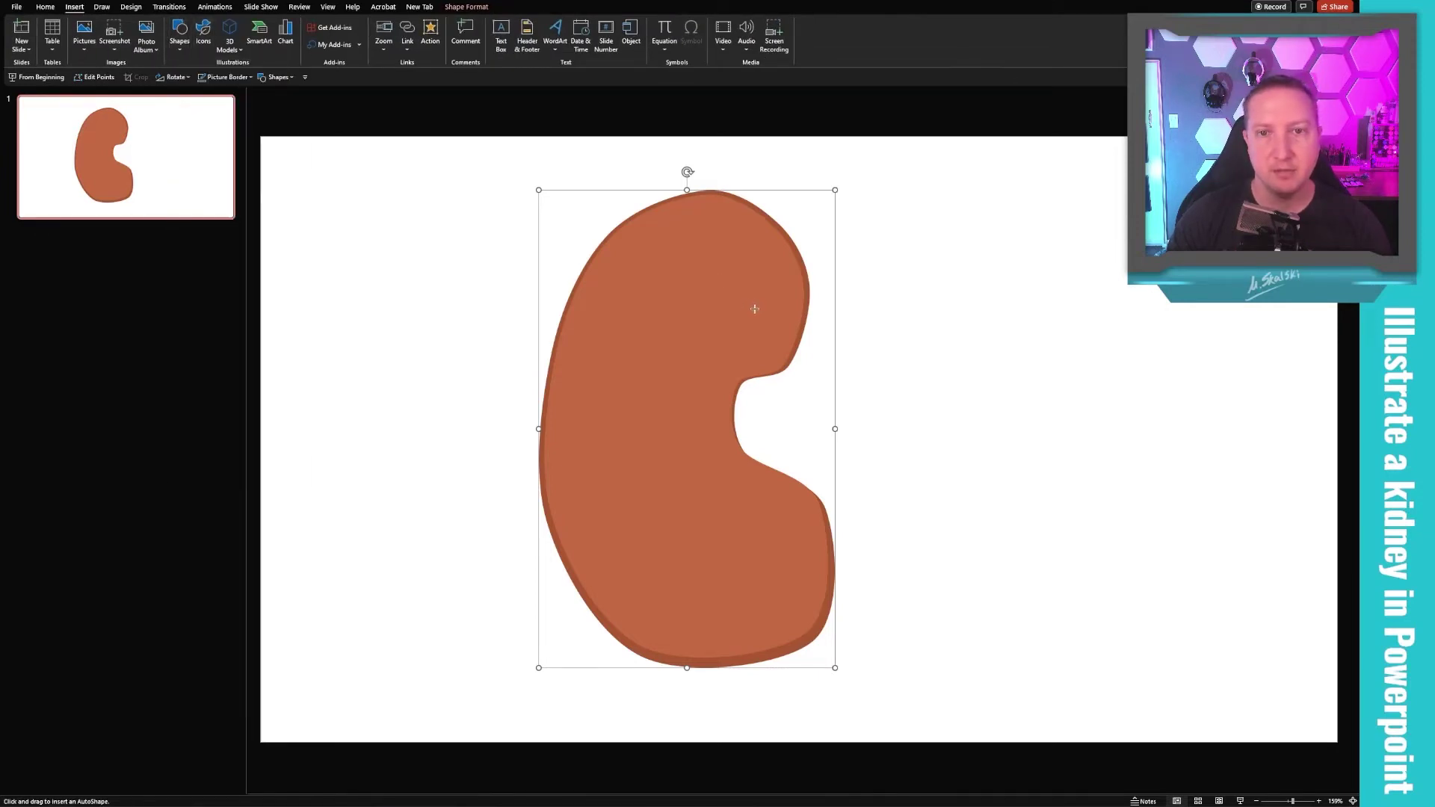
{"action": "left_click_drag", "start_coordinate": [752, 306], "coordinate": [761, 309]}
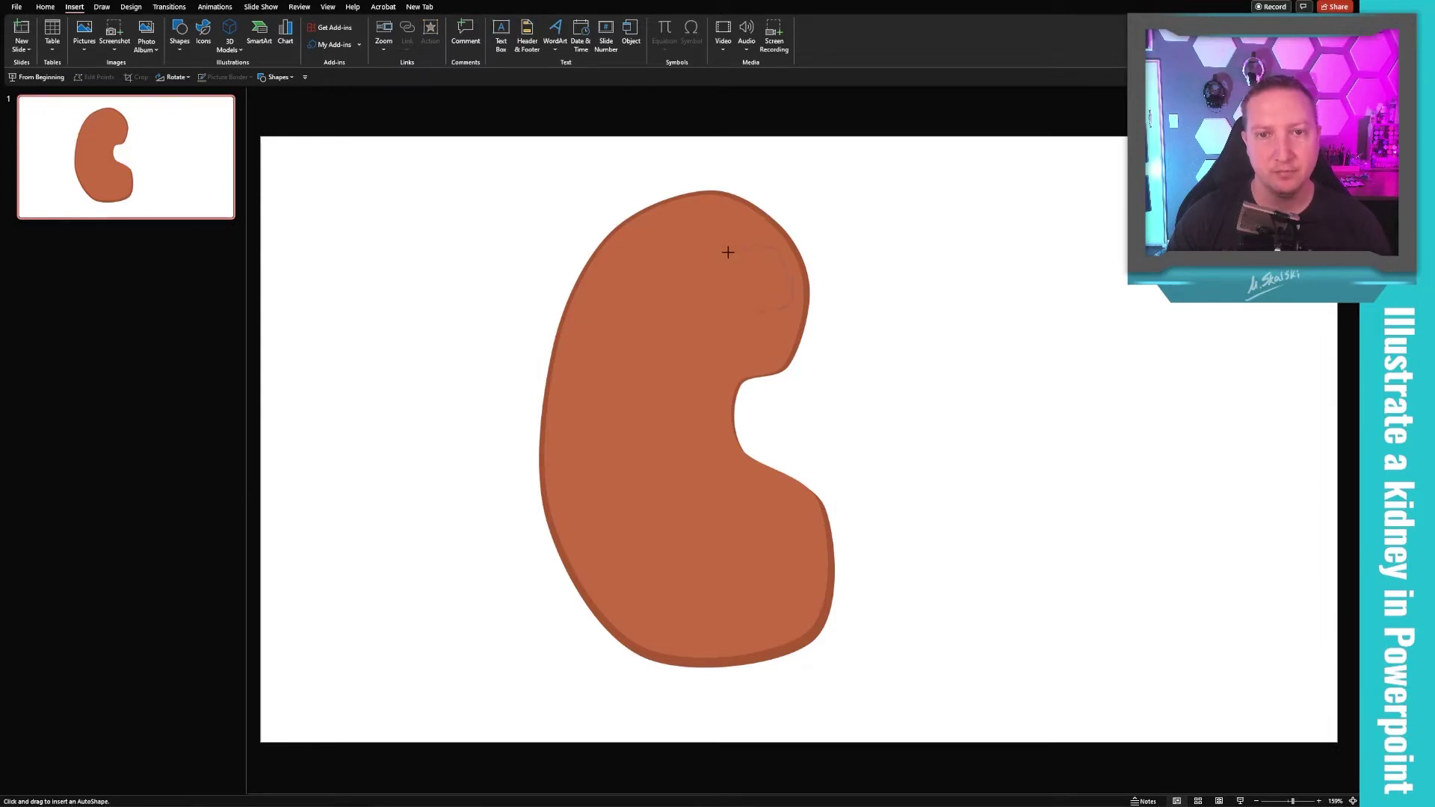
{"action": "double_click", "coordinate": [734, 314]}
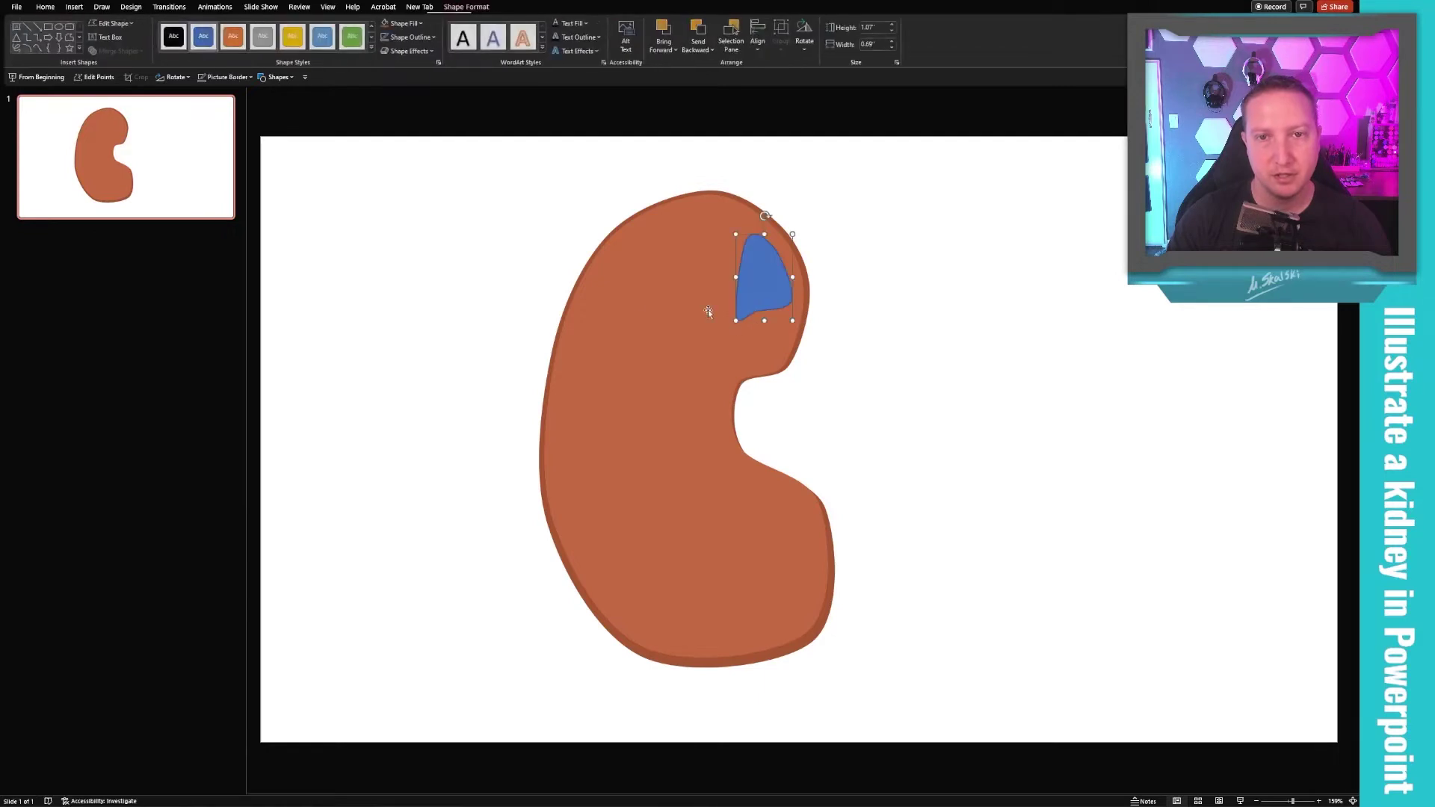
Fill the pyramid with a light peach-orange colour.
{"action": "left_click", "coordinate": [422, 24]}
{"action": "left_click", "coordinate": [433, 188]}
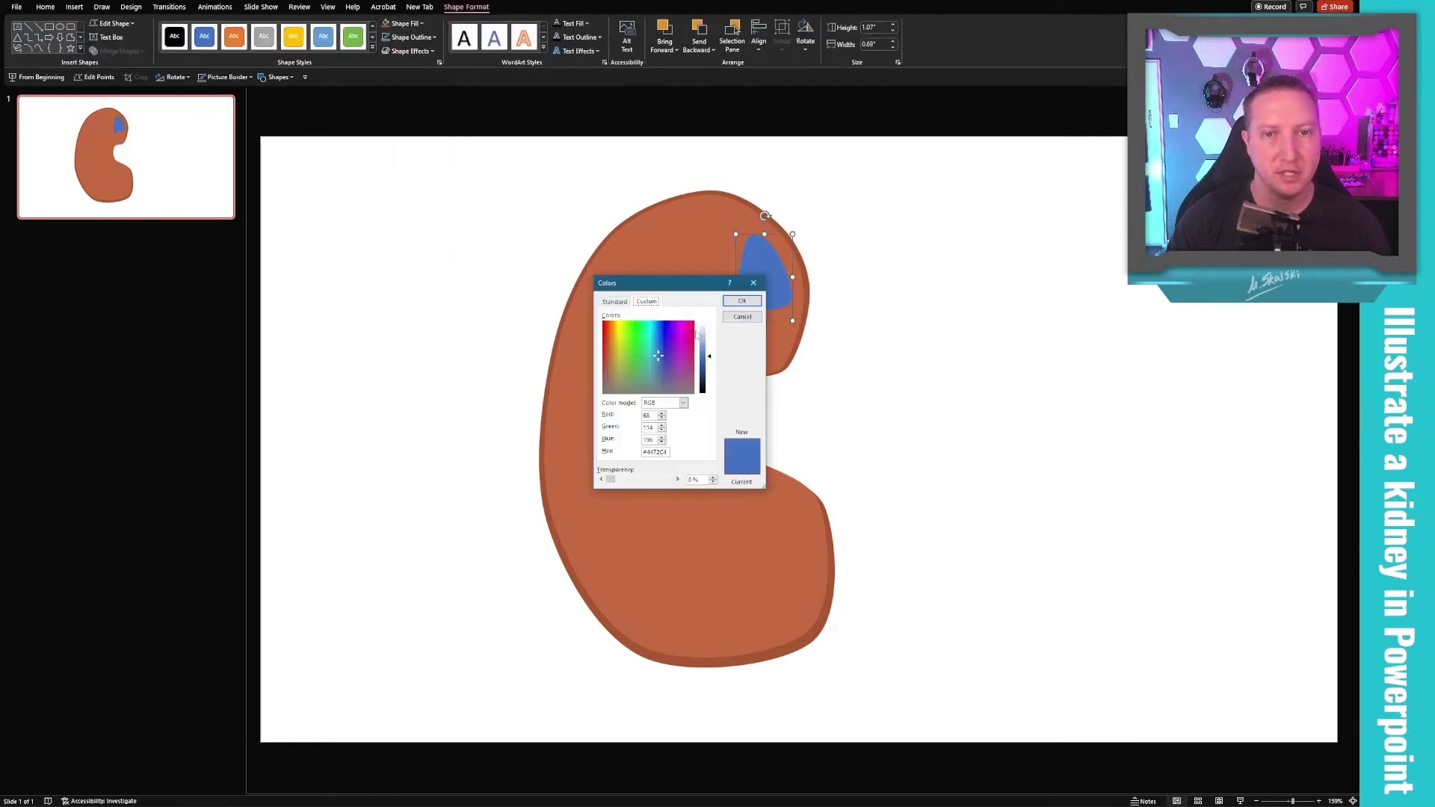
{"action": "left_click", "coordinate": [608, 332]}
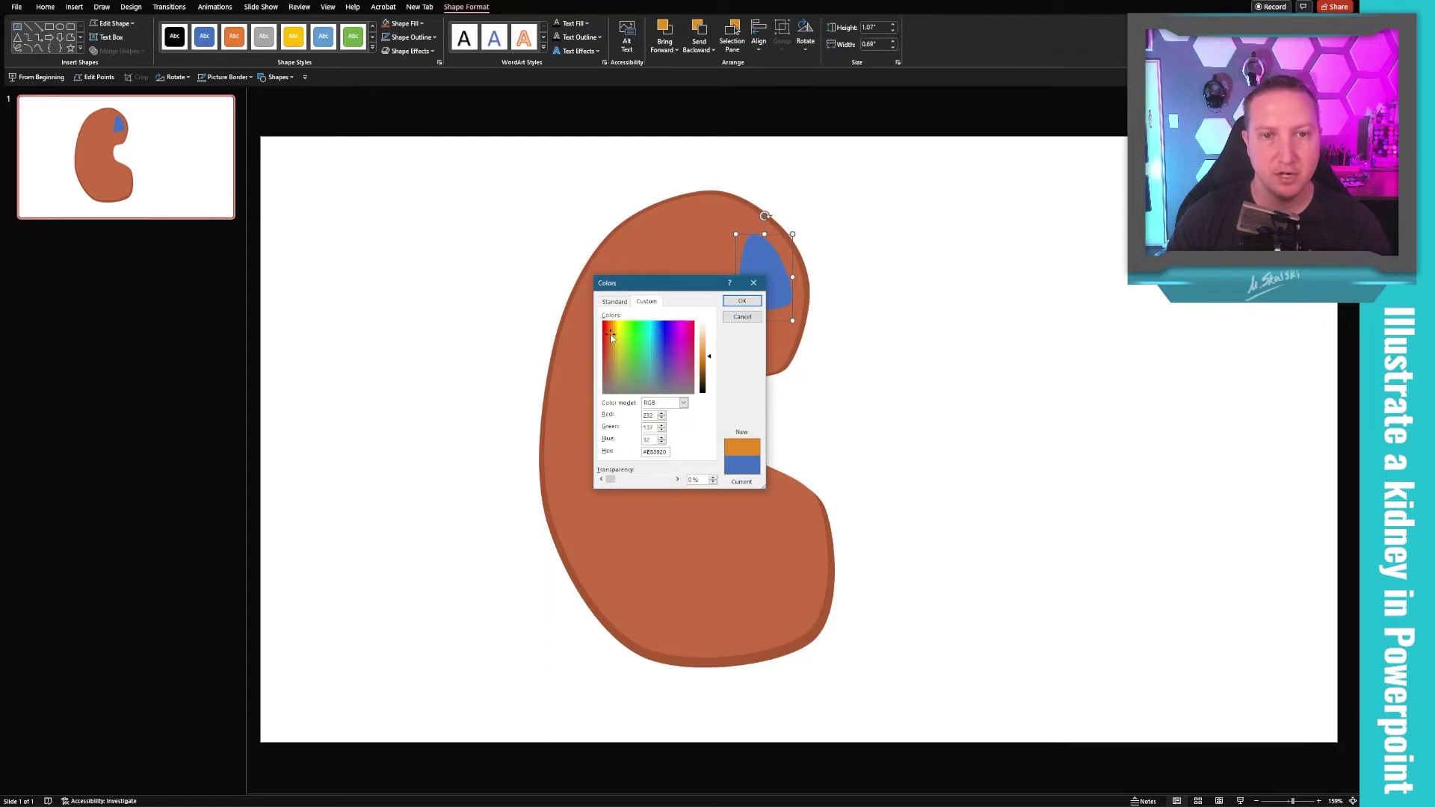
{"action": "left_click", "coordinate": [707, 348]}
{"action": "left_click", "coordinate": [742, 301]}
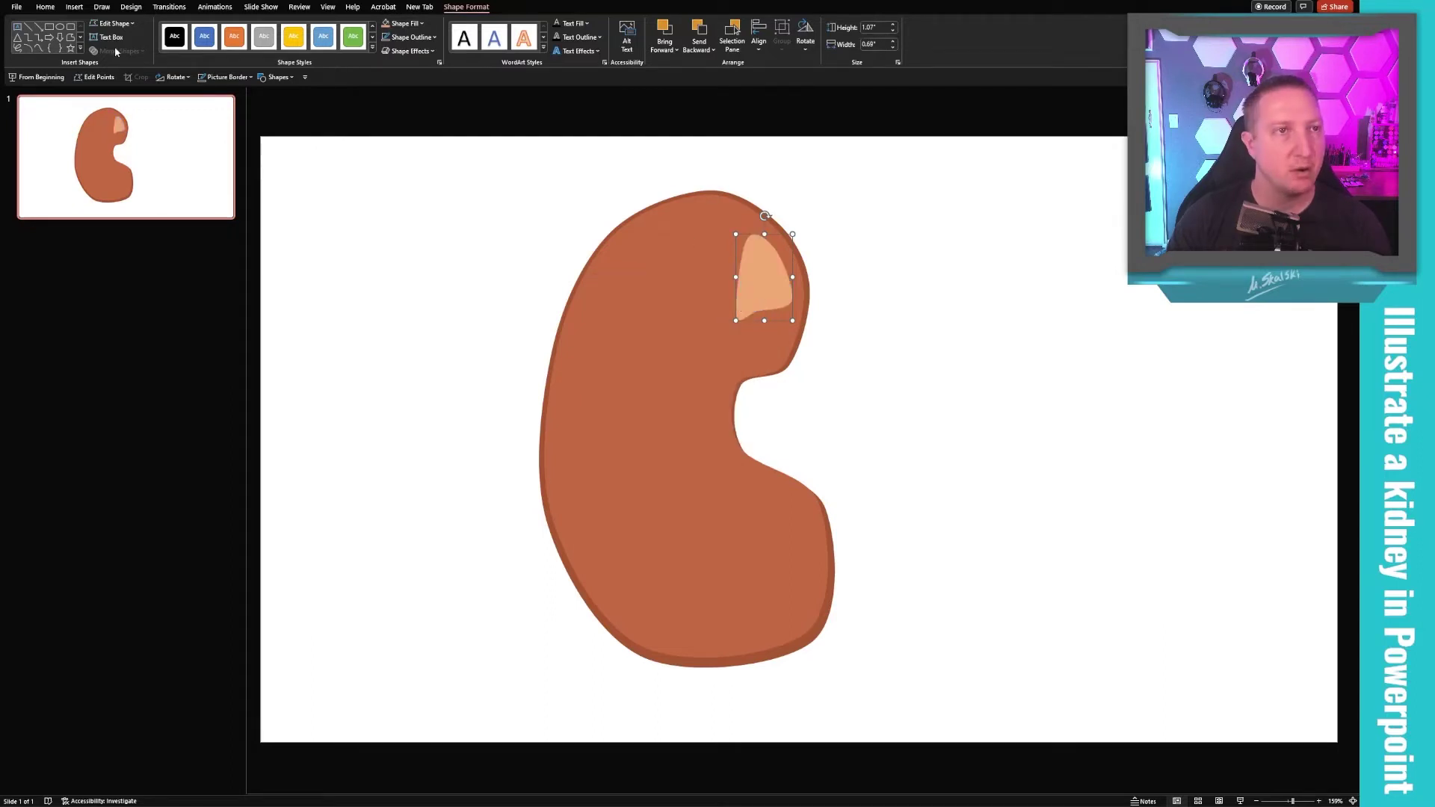
{"action": "left_click", "coordinate": [112, 23]}
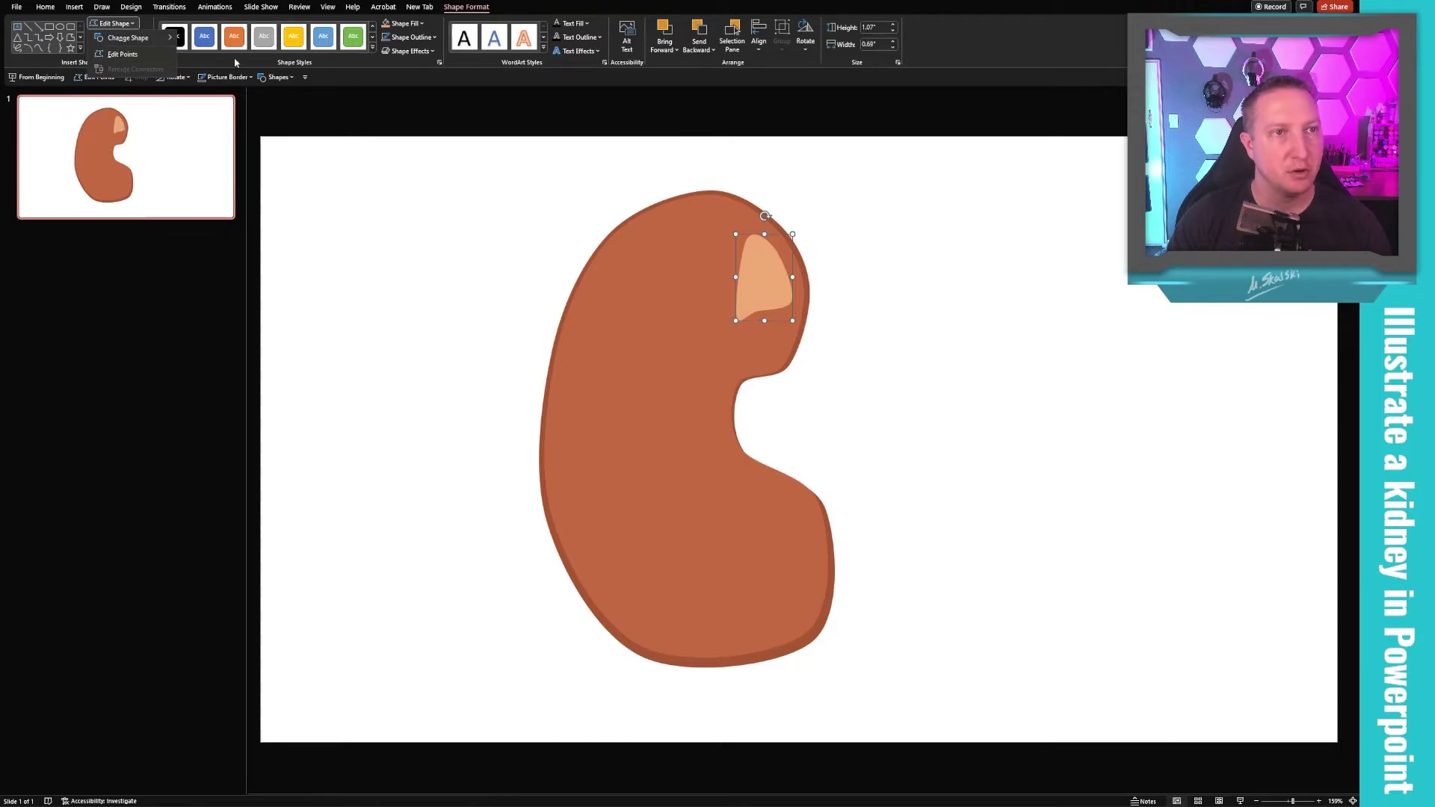
{"action": "right_click", "coordinate": [130, 54]}
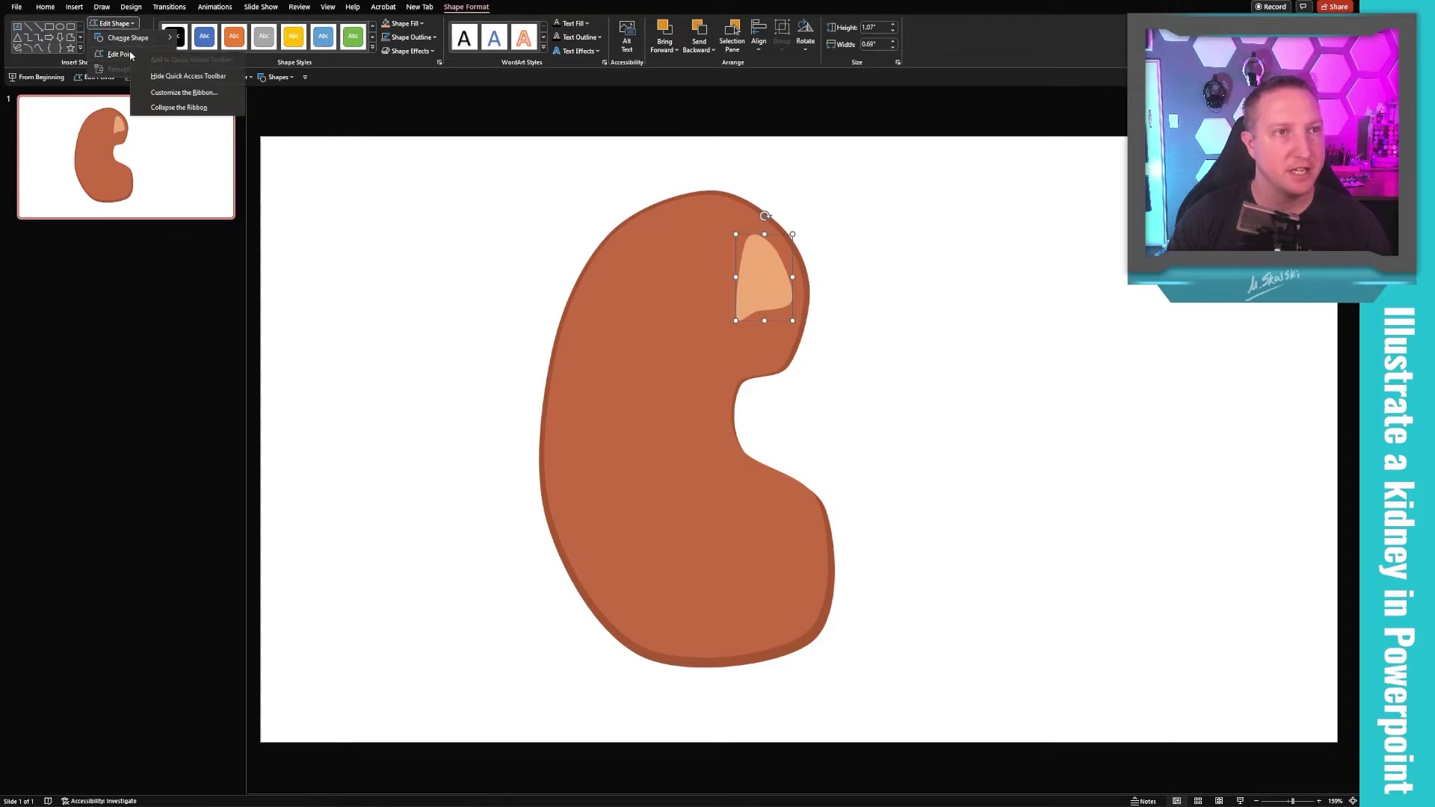
{"action": "key", "text": "Escape"}
{"action": "key", "text": "Escape"}
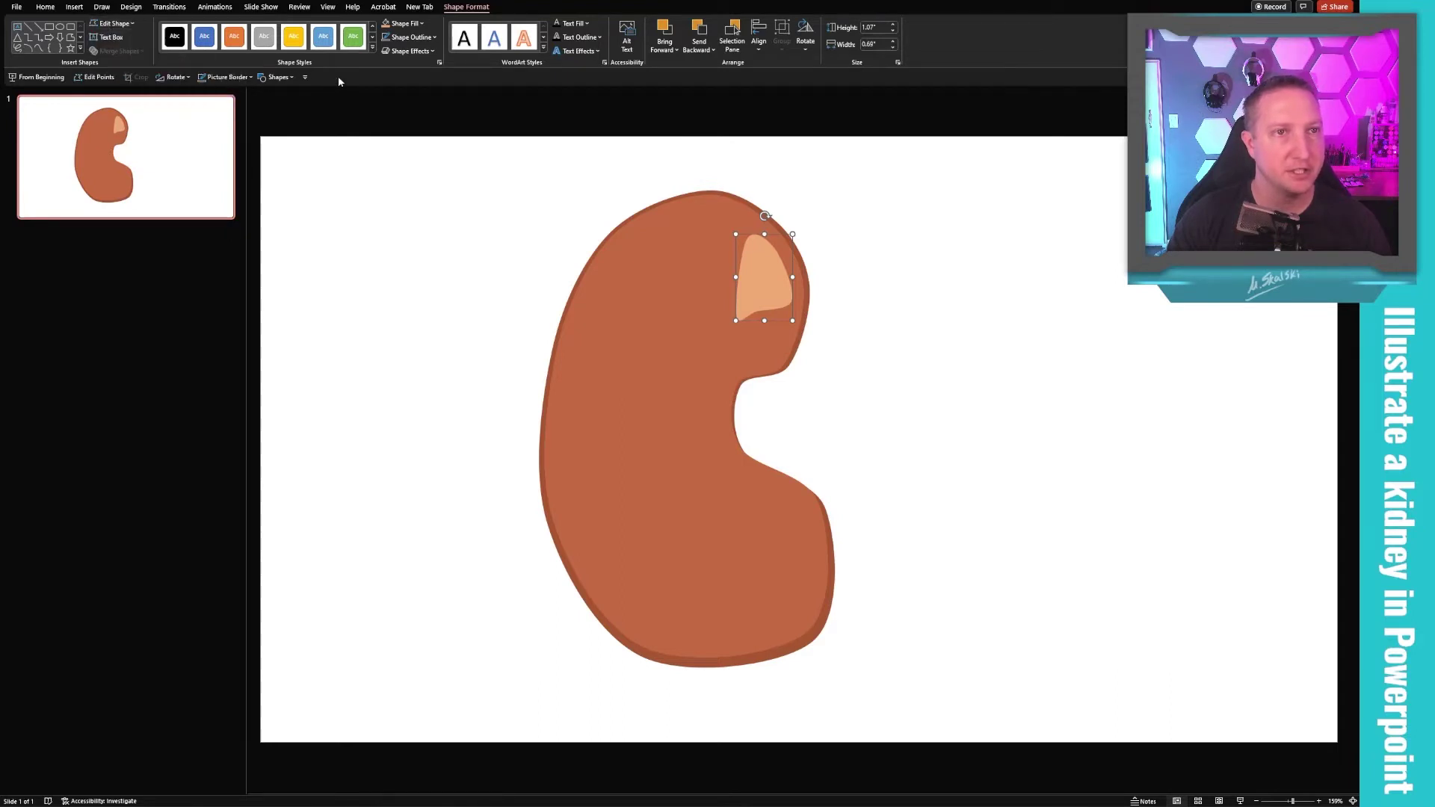
Curve the peach pyramid's bottom edge using Edit Points.
{"action": "left_click", "coordinate": [95, 77]}
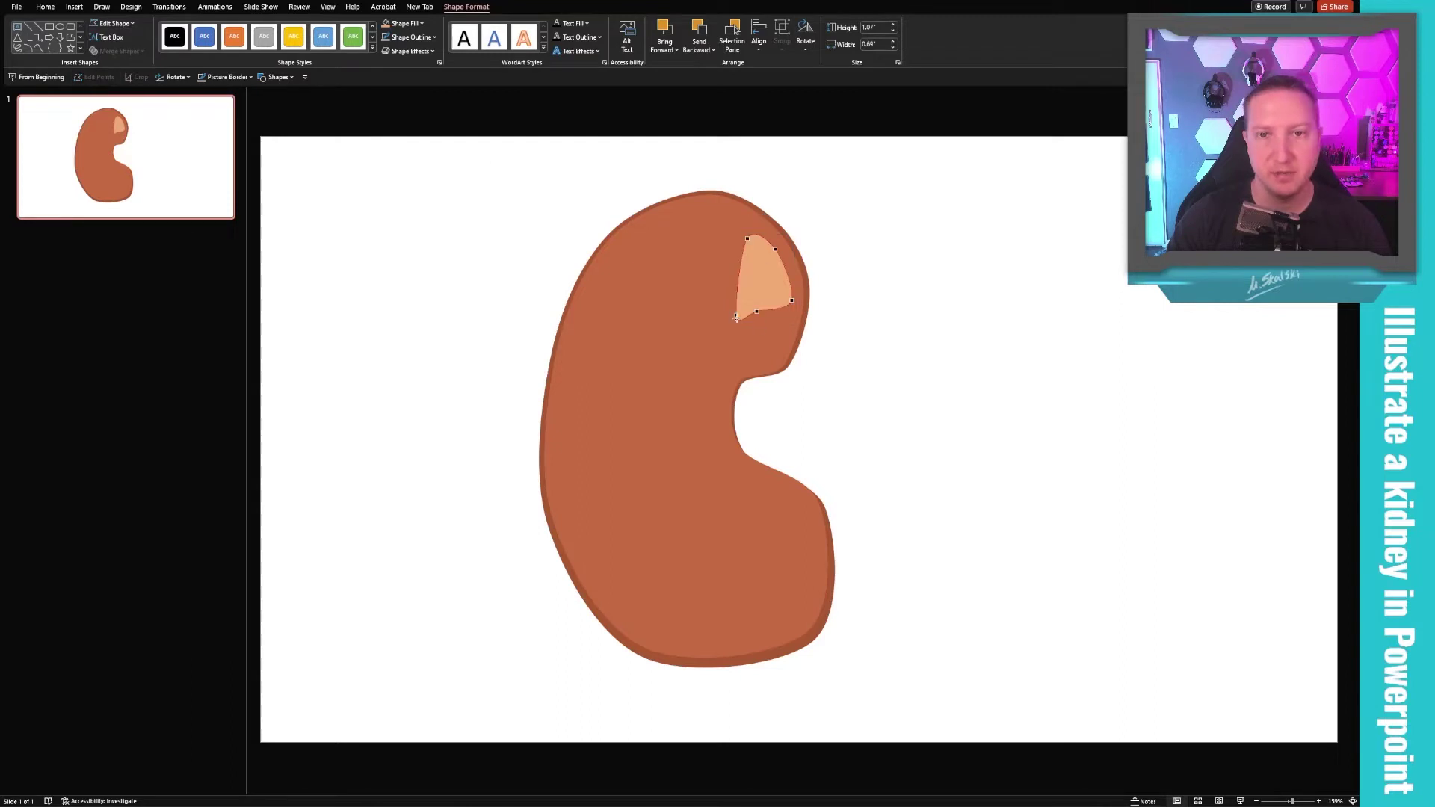
{"action": "left_click_drag", "start_coordinate": [757, 311], "coordinate": [759, 314]}
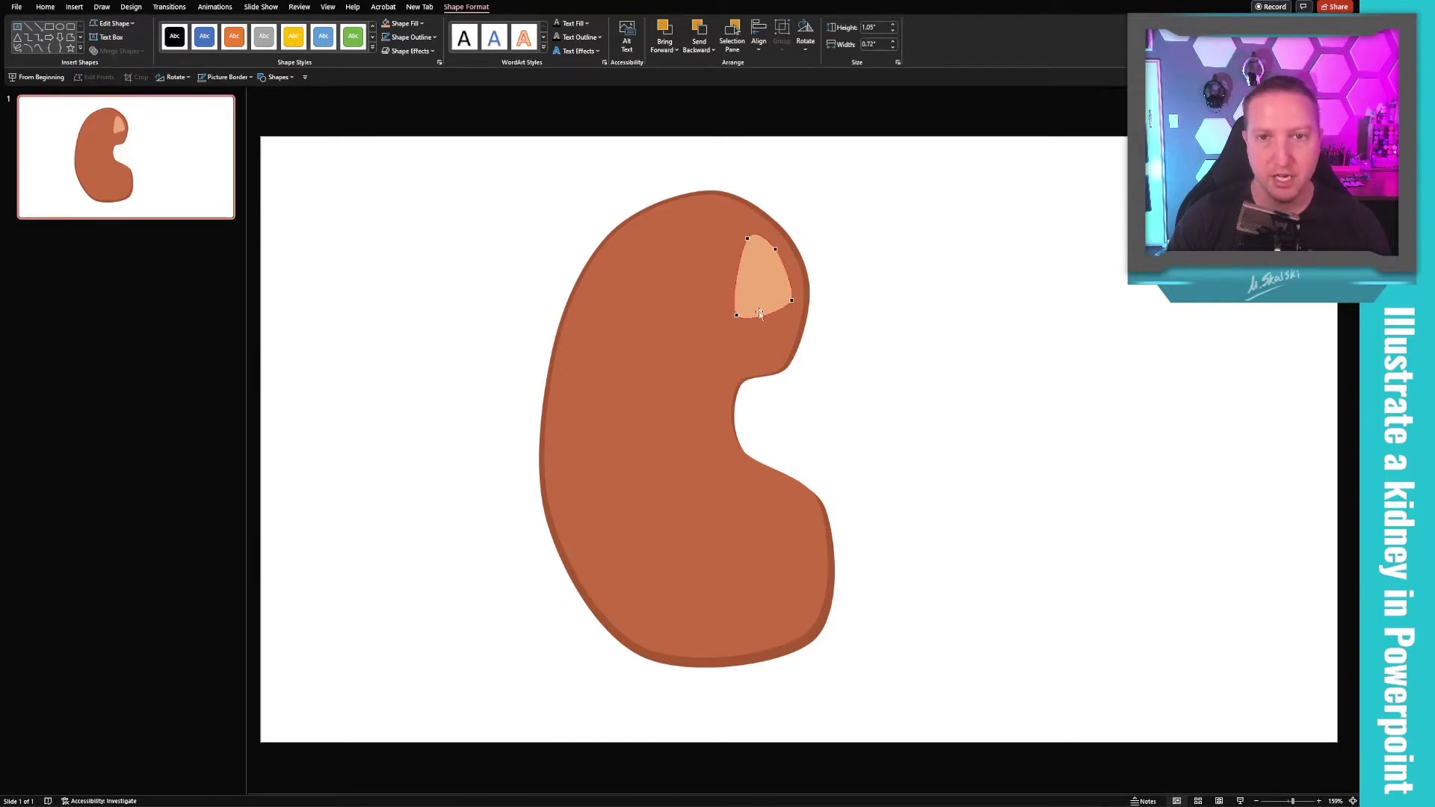
{"action": "left_click", "coordinate": [837, 288]}
{"action": "left_click", "coordinate": [768, 289]}
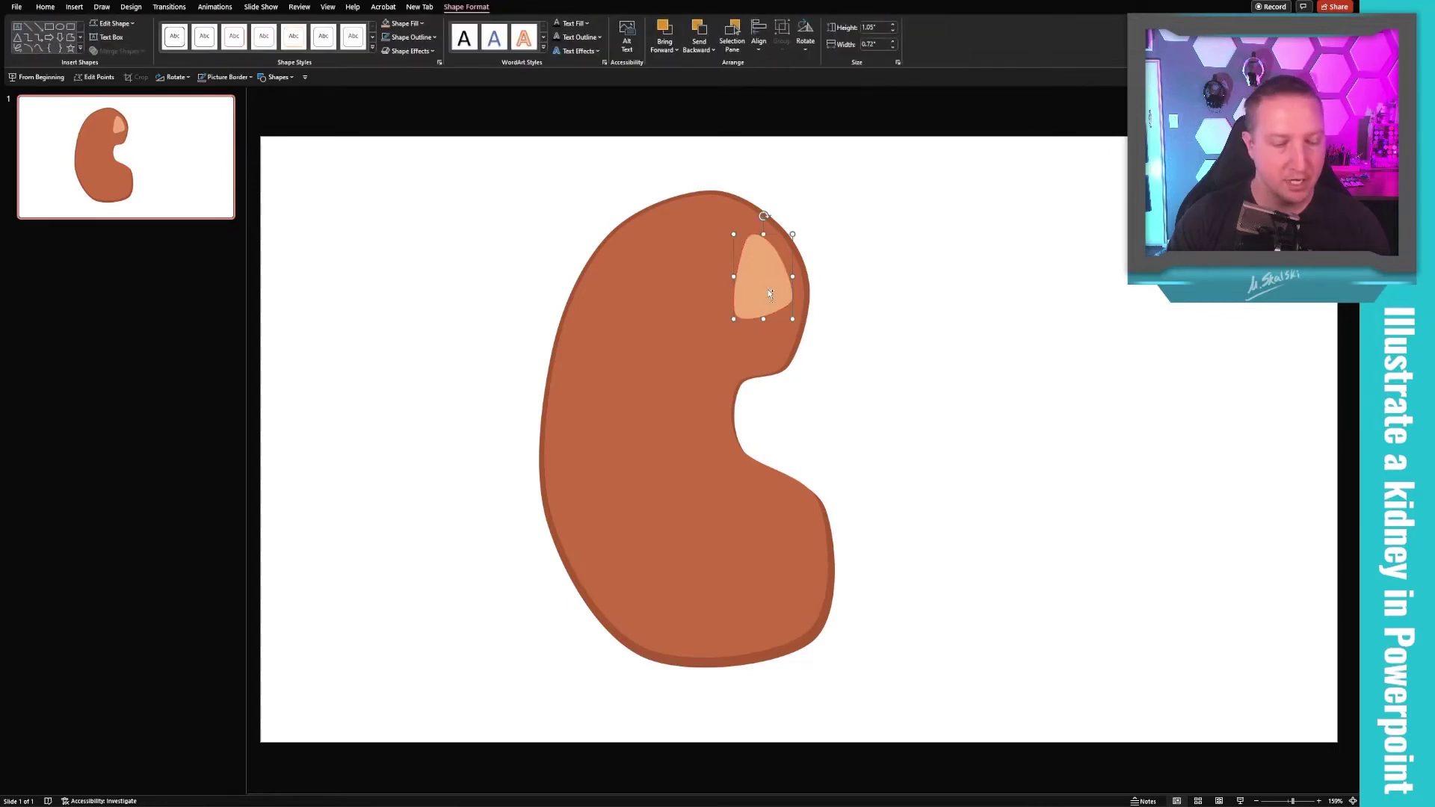
Copy the pyramid to the kidney's top and reshape its corners and tip.
{"action": "left_click_drag", "start_coordinate": [777, 237], "coordinate": [694, 249]}
{"action": "left_click", "coordinate": [773, 259]}
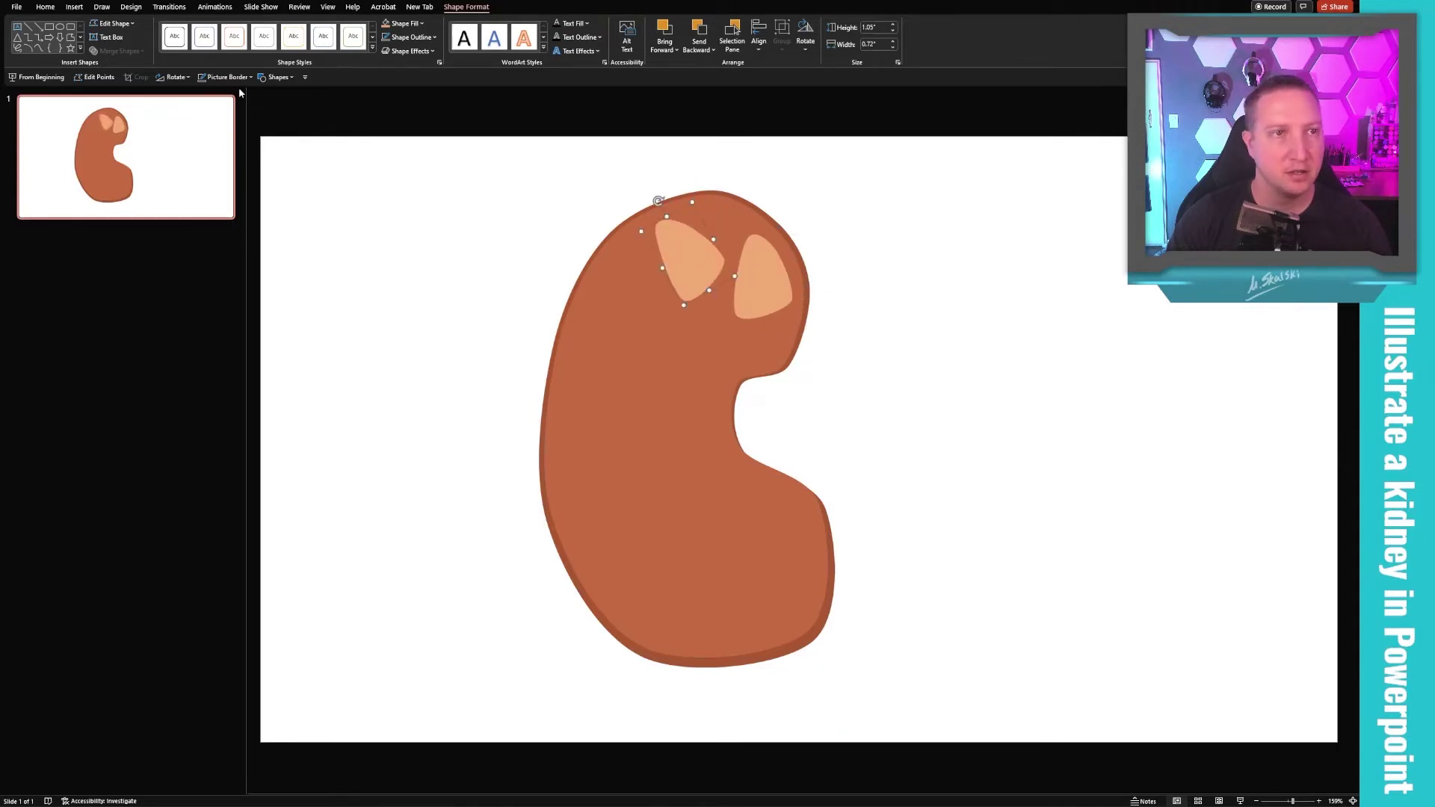
{"action": "left_click", "coordinate": [97, 77]}
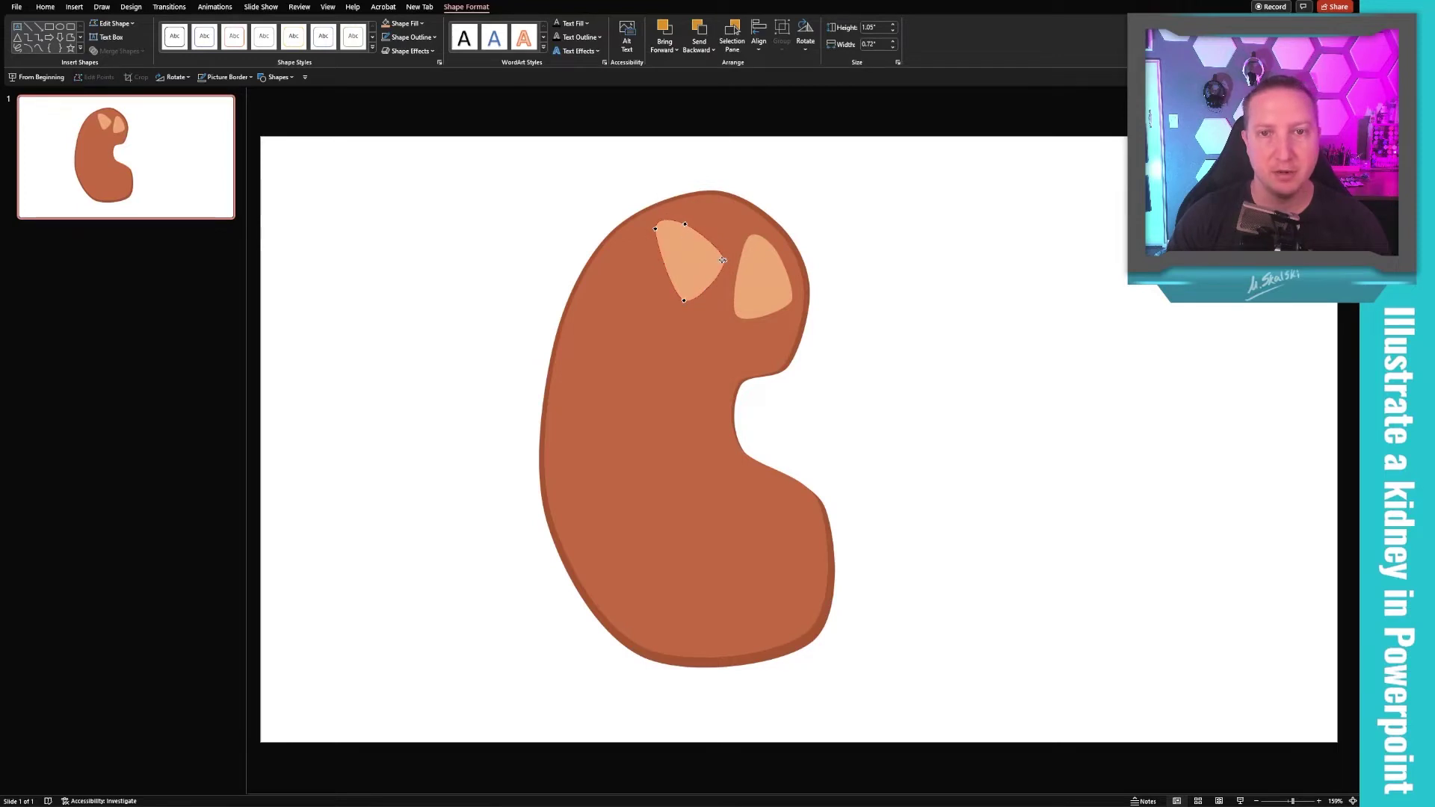
{"action": "left_click_drag", "start_coordinate": [722, 260], "coordinate": [729, 234]}
{"action": "left_click_drag", "start_coordinate": [683, 301], "coordinate": [700, 312]}
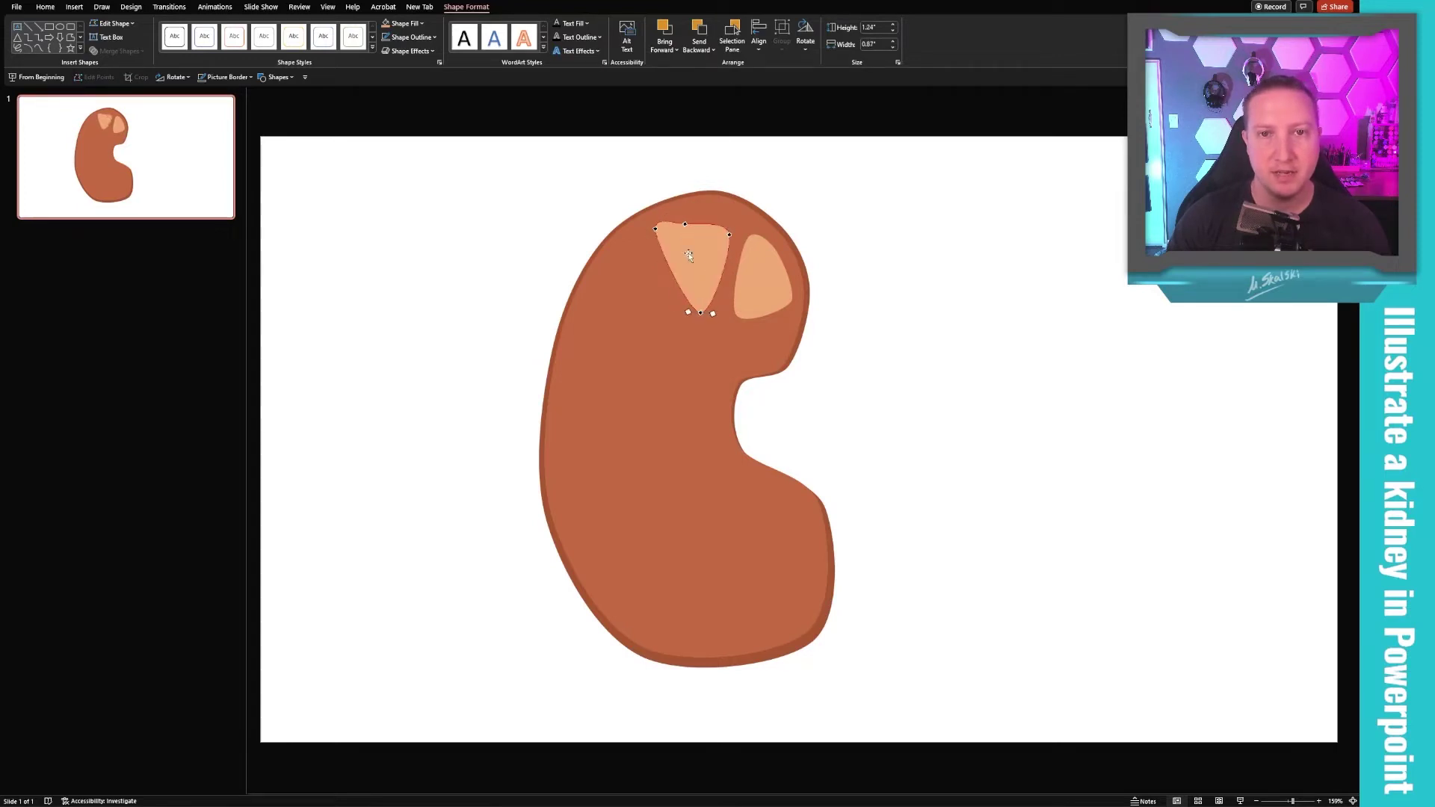
{"action": "mouse_move", "coordinate": [656, 228]}
{"action": "left_mouse_down"}
{"action": "mouse_move", "coordinate": [656, 256]}
{"action": "mouse_move", "coordinate": [677, 217]}
{"action": "left_mouse_up"}
{"action": "left_click", "coordinate": [849, 263]}
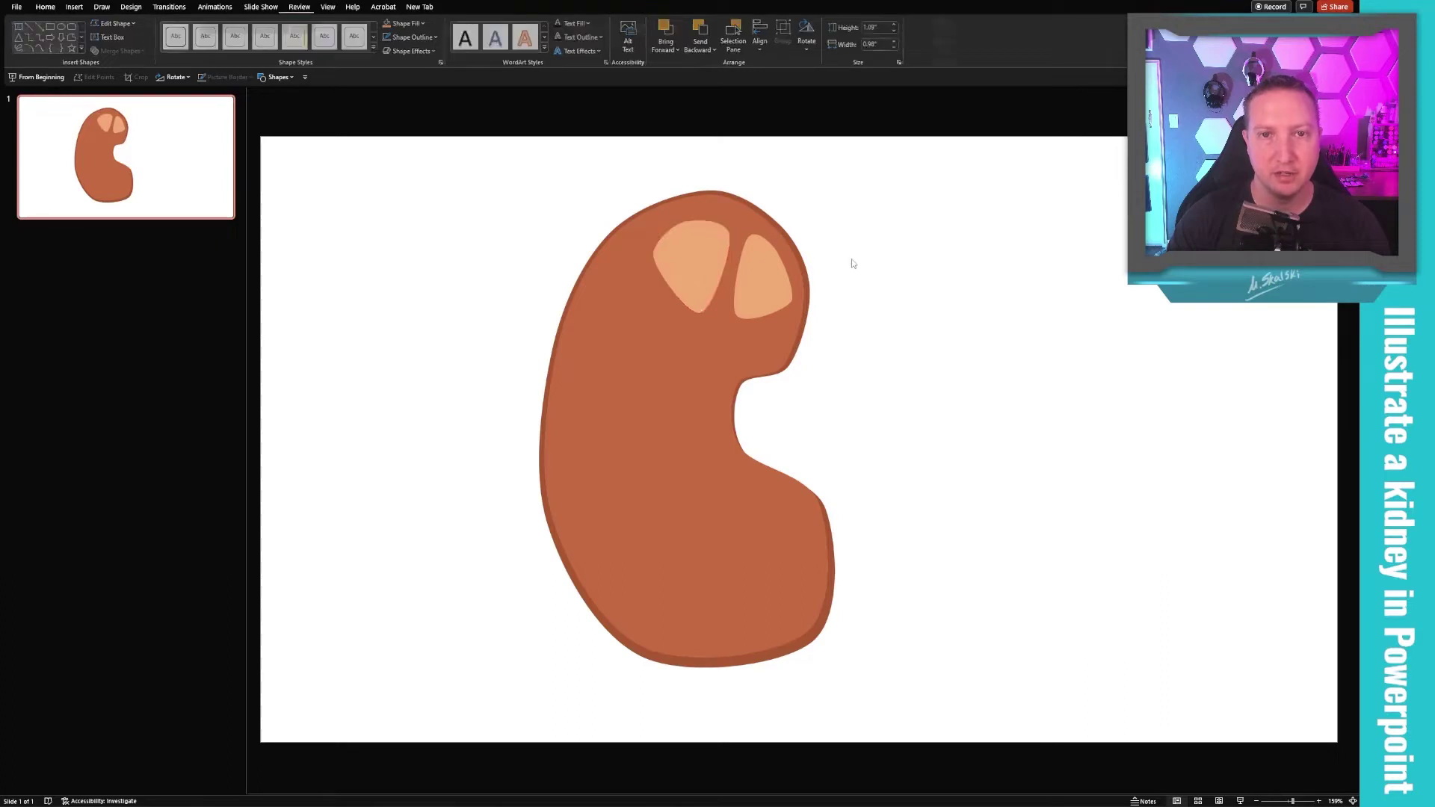
{"action": "left_click", "coordinate": [699, 277]}
Place more pyramid copies around the kidney's edge and reshape the lower-right one.
{"action": "left_click_drag", "start_coordinate": [698, 276], "coordinate": [831, 561]}
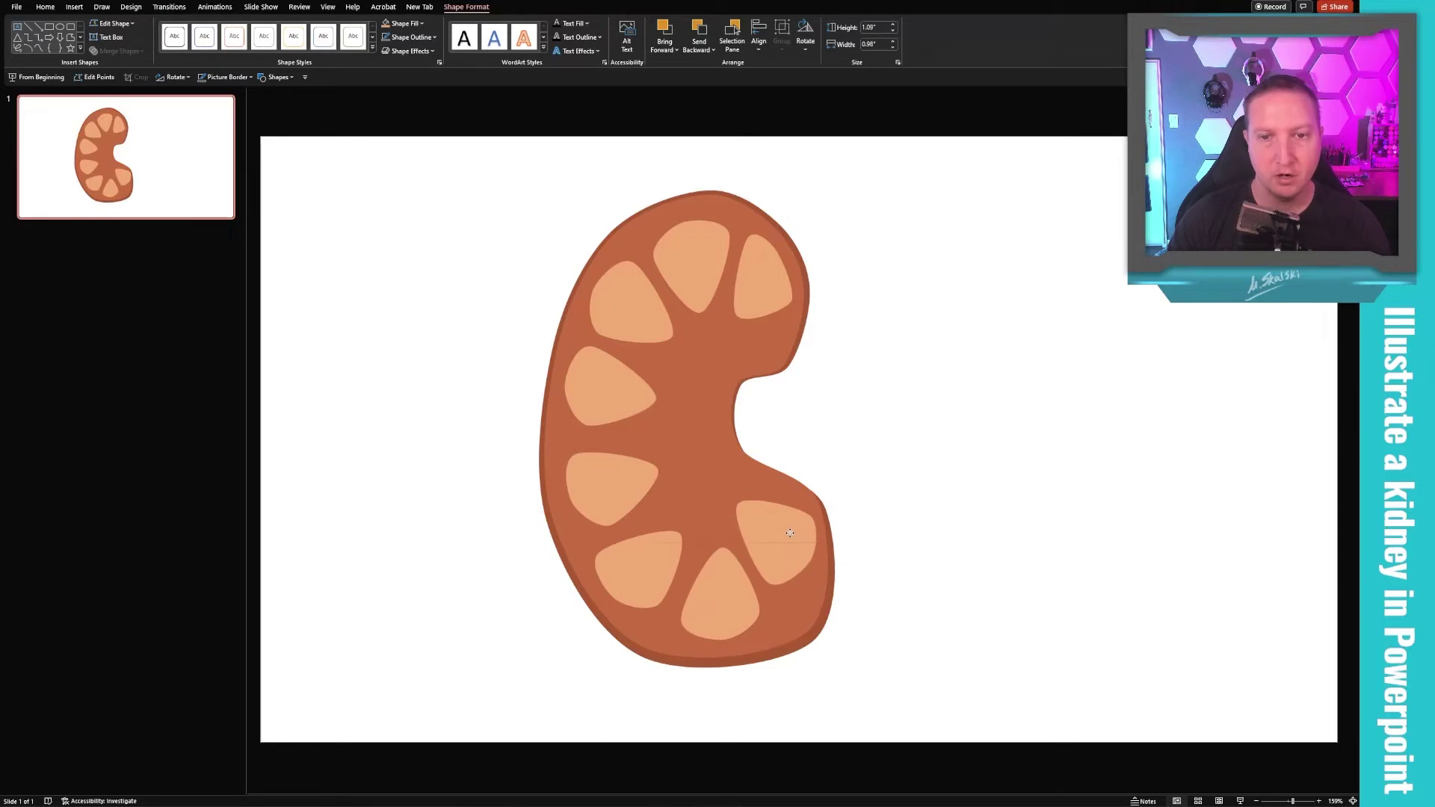
{"action": "left_click", "coordinate": [95, 77]}
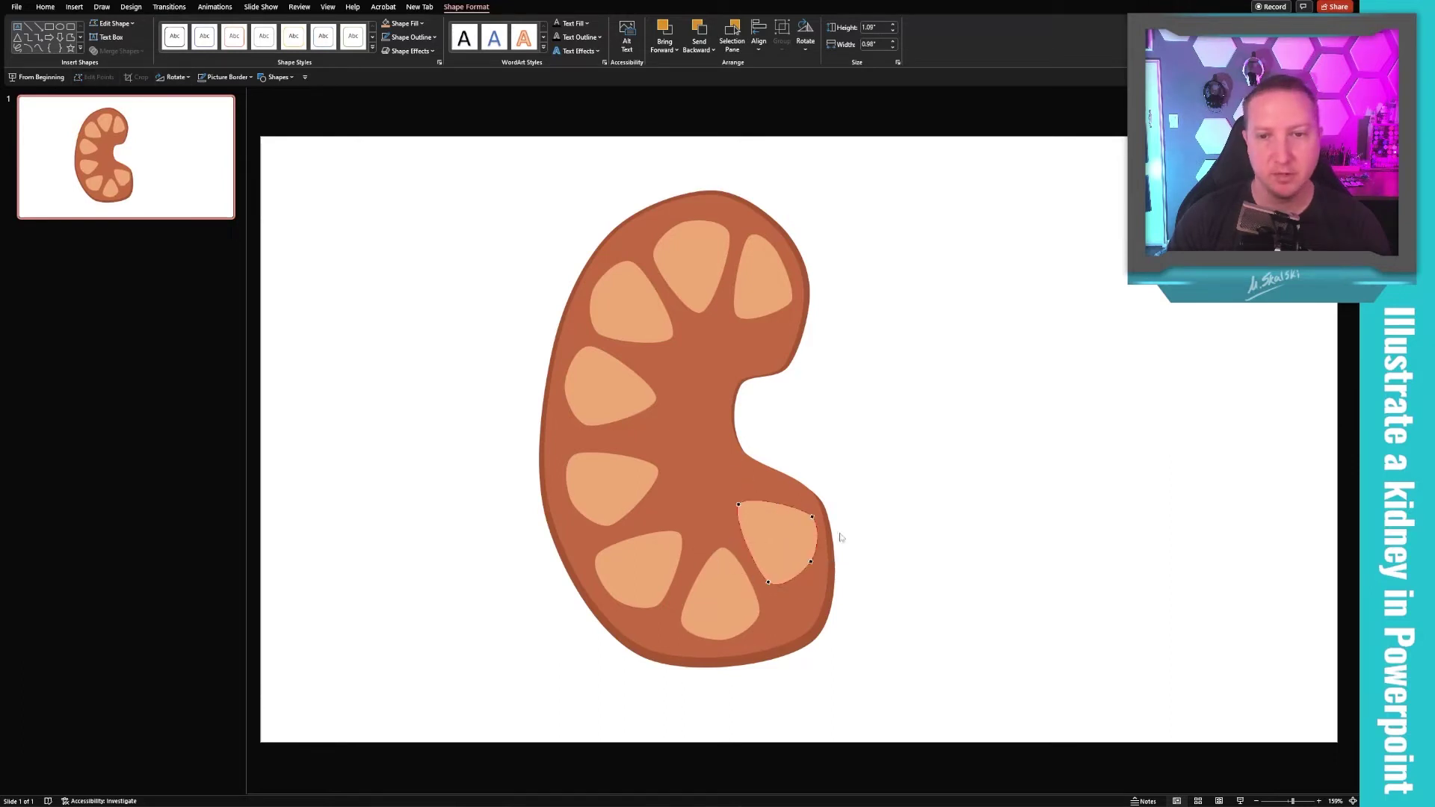
{"action": "left_click_drag", "start_coordinate": [813, 517], "coordinate": [807, 510]}
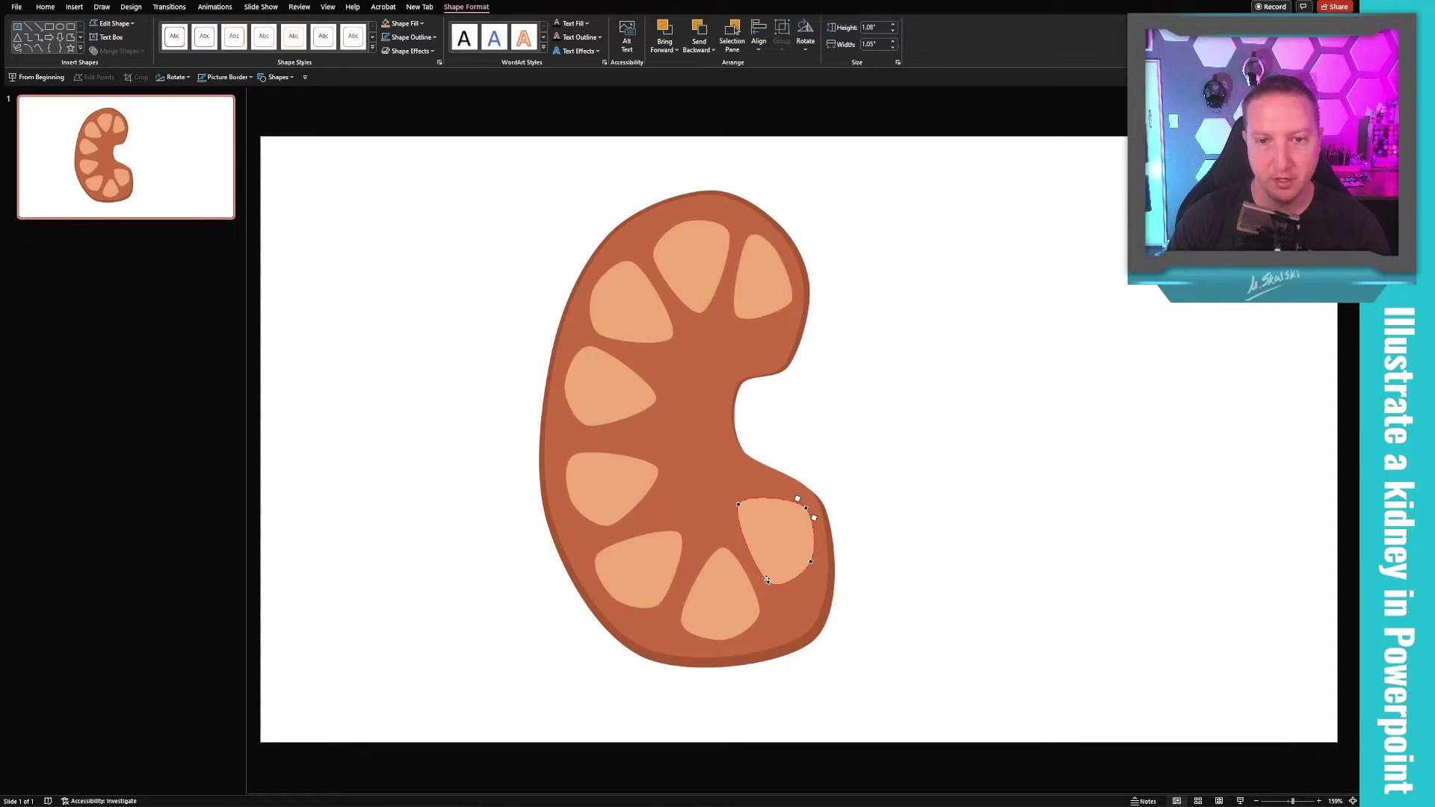
{"action": "left_click_drag", "start_coordinate": [766, 580], "coordinate": [773, 585]}
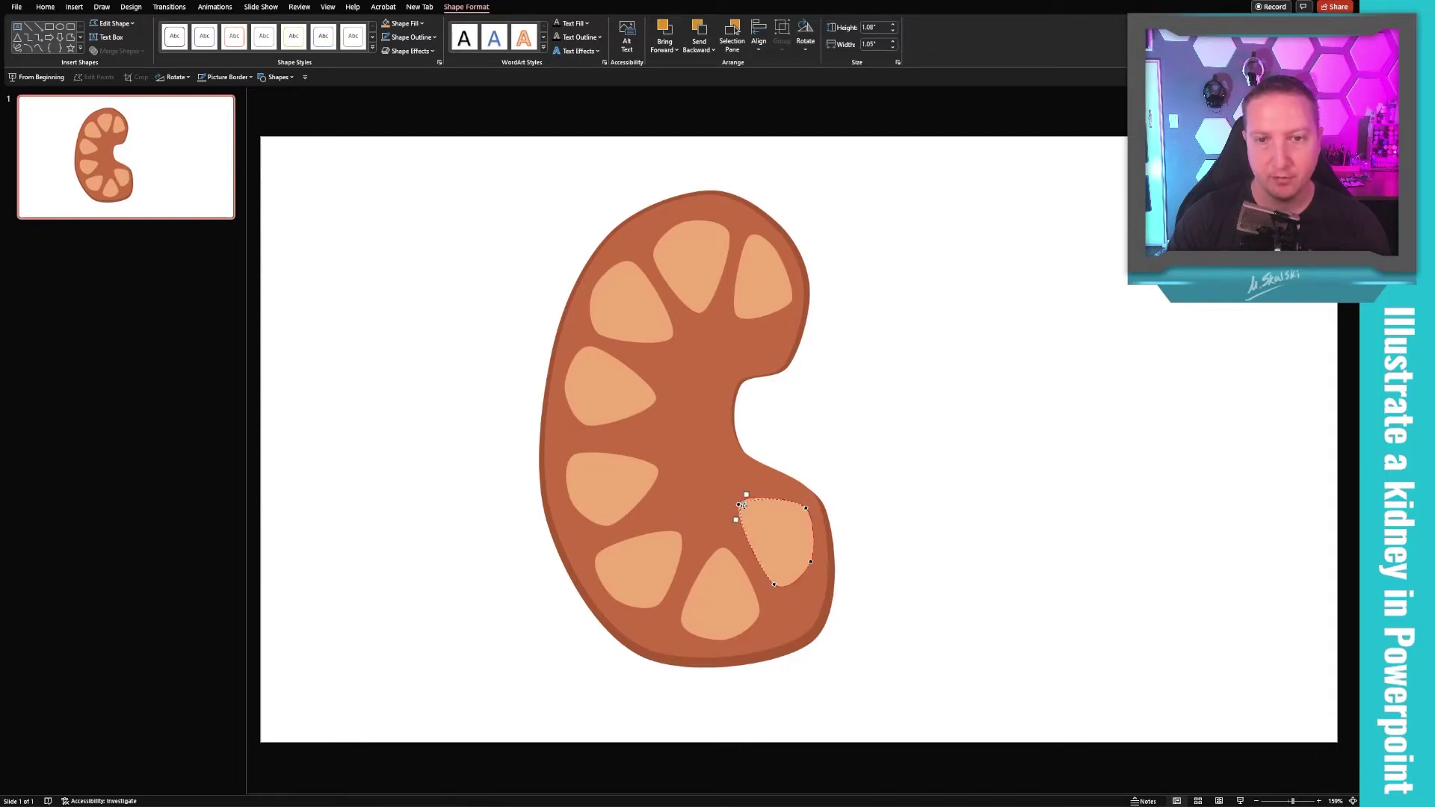
{"action": "left_click", "coordinate": [947, 456]}
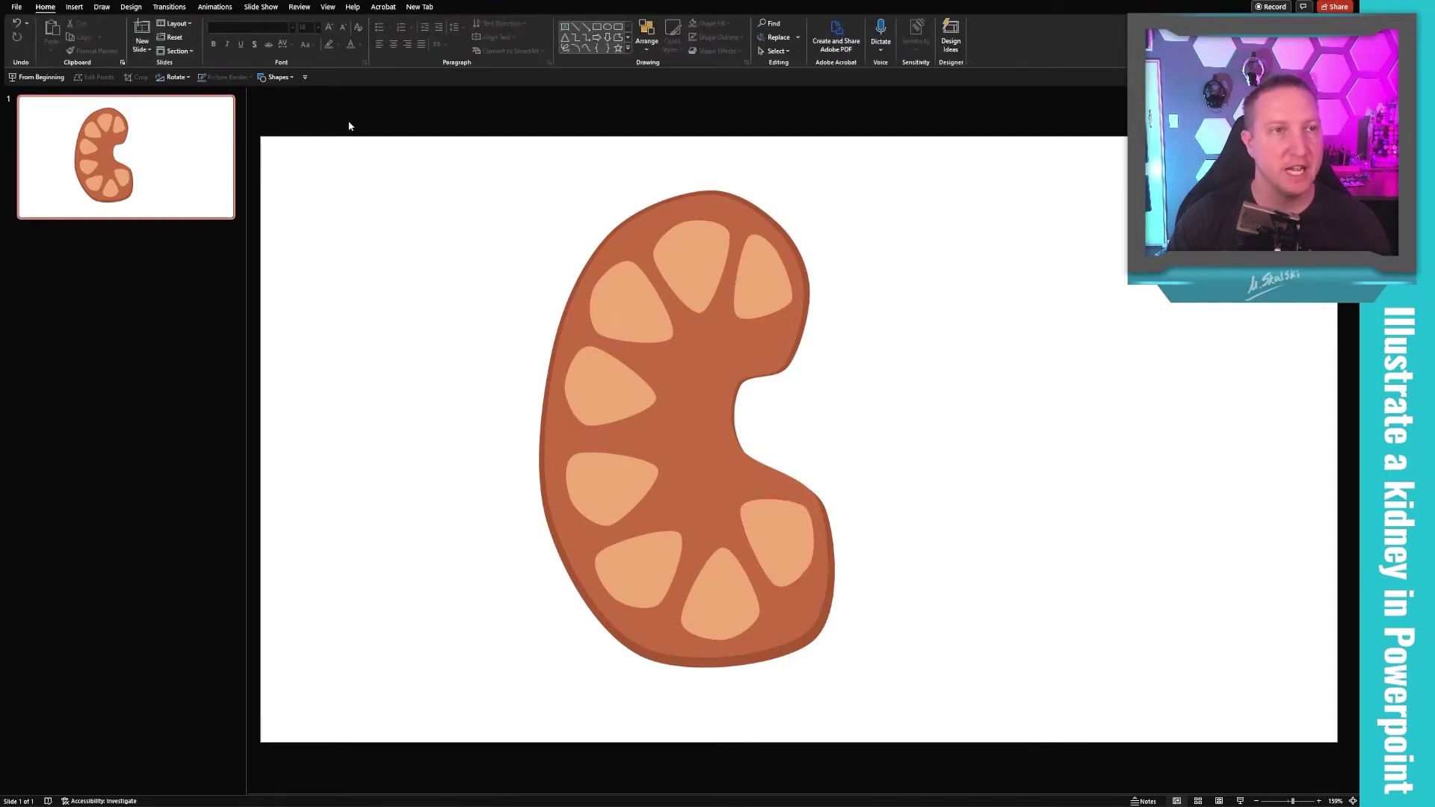
Scribble a branching renal pelvis from the kidney notch, trailing the ureter down the slide.
{"action": "left_click", "coordinate": [74, 7]}
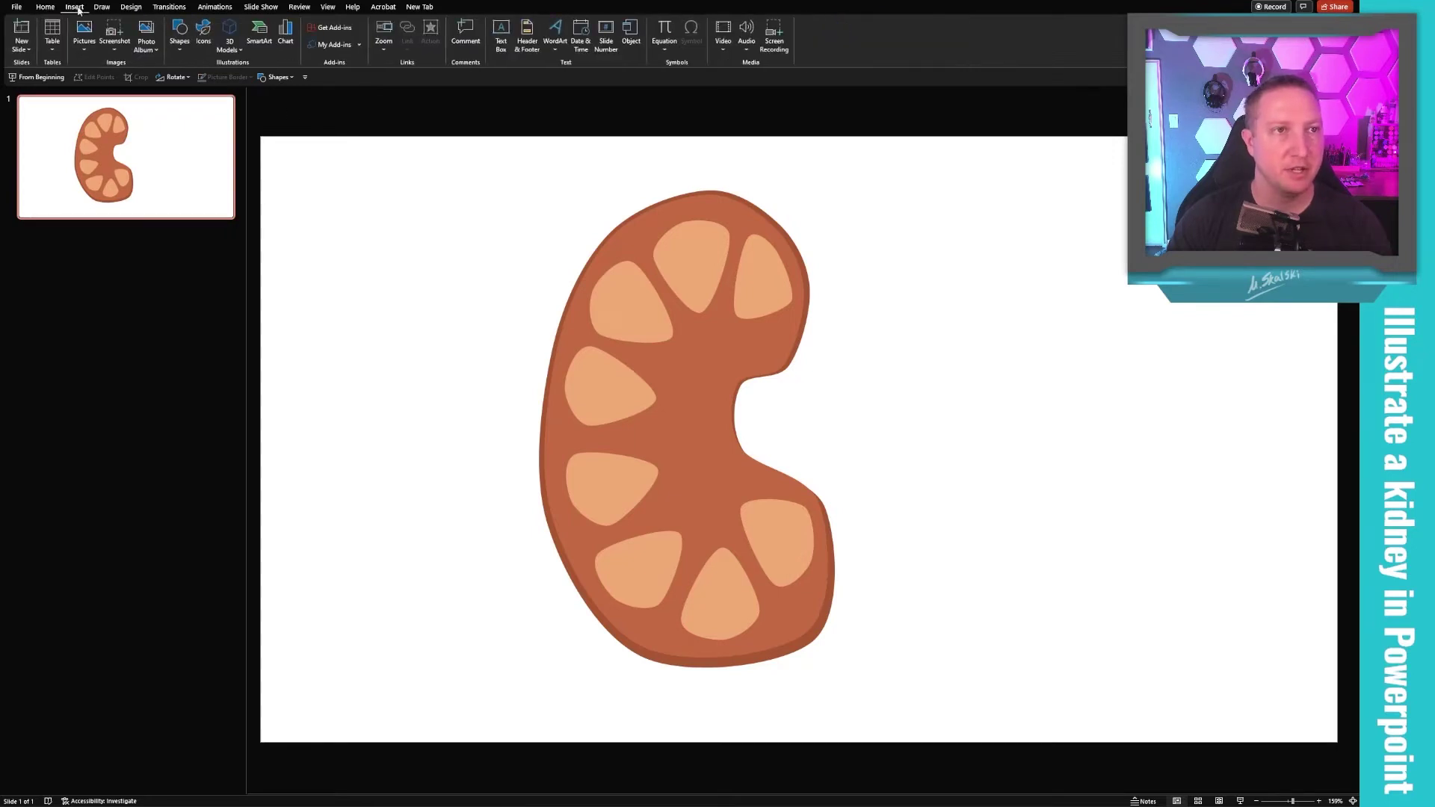
{"action": "left_click", "coordinate": [180, 45]}
{"action": "left_click", "coordinate": [190, 85]}
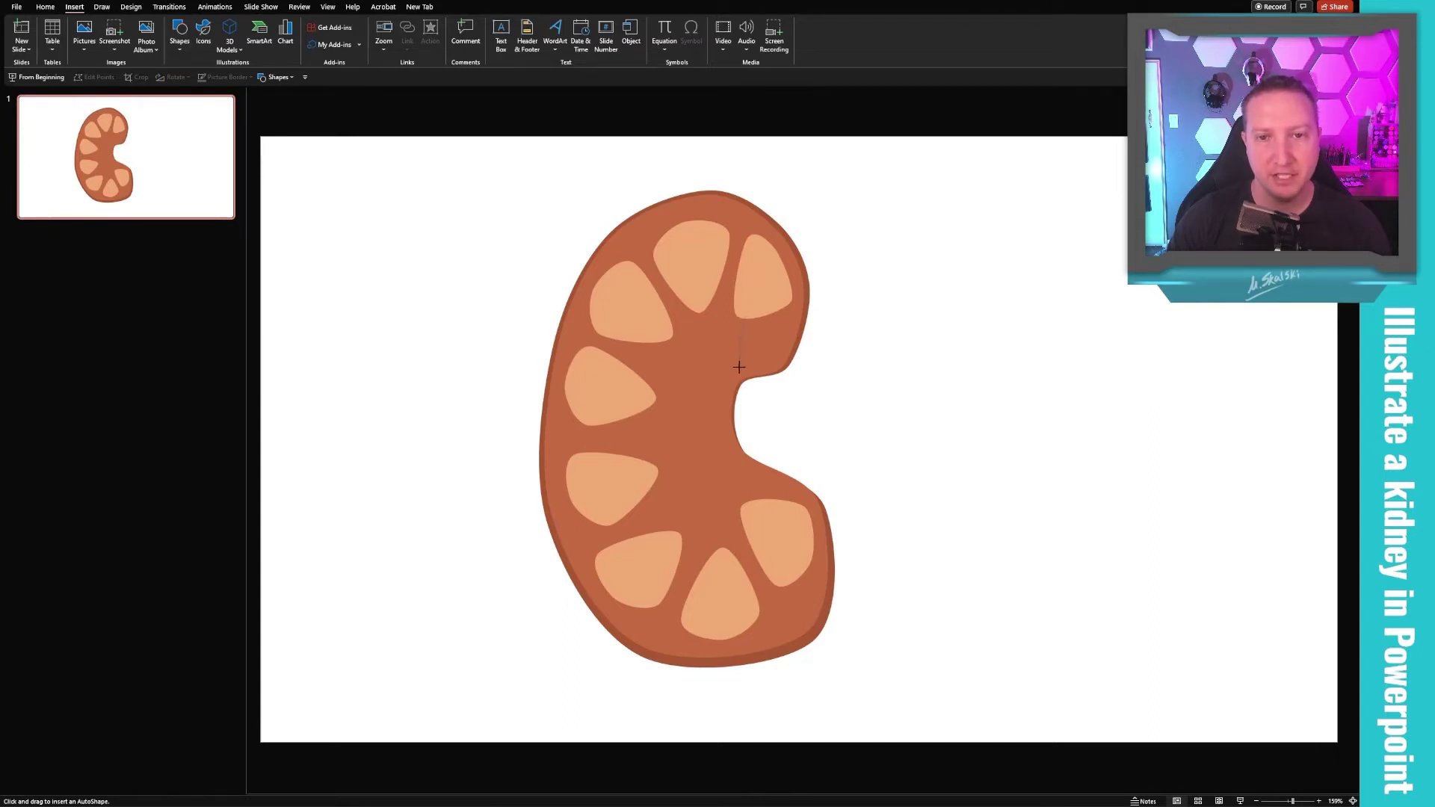
{"action": "mouse_move", "coordinate": [739, 366]}
{"action": "left_mouse_down"}
{"action": "mouse_move", "coordinate": [887, 404]}
{"action": "mouse_move", "coordinate": [968, 526]}
{"action": "mouse_move", "coordinate": [990, 618]}
{"action": "mouse_move", "coordinate": [985, 759]}
{"action": "mouse_move", "coordinate": [964, 586]}
{"action": "mouse_move", "coordinate": [874, 429]}
{"action": "mouse_move", "coordinate": [775, 439]}
{"action": "mouse_move", "coordinate": [740, 468]}
{"action": "left_mouse_up"}
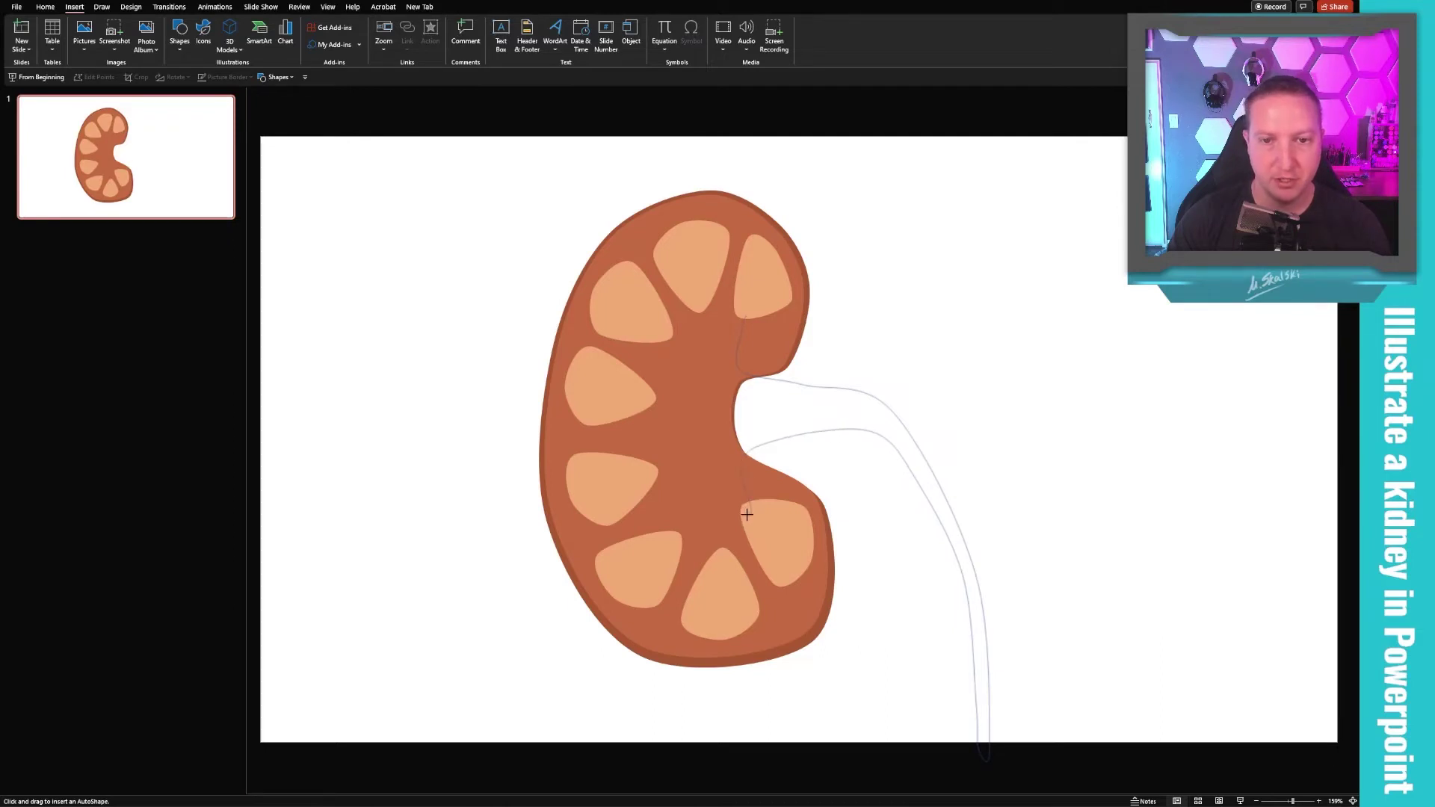
{"action": "left_click_drag", "start_coordinate": [736, 508], "coordinate": [728, 481]}
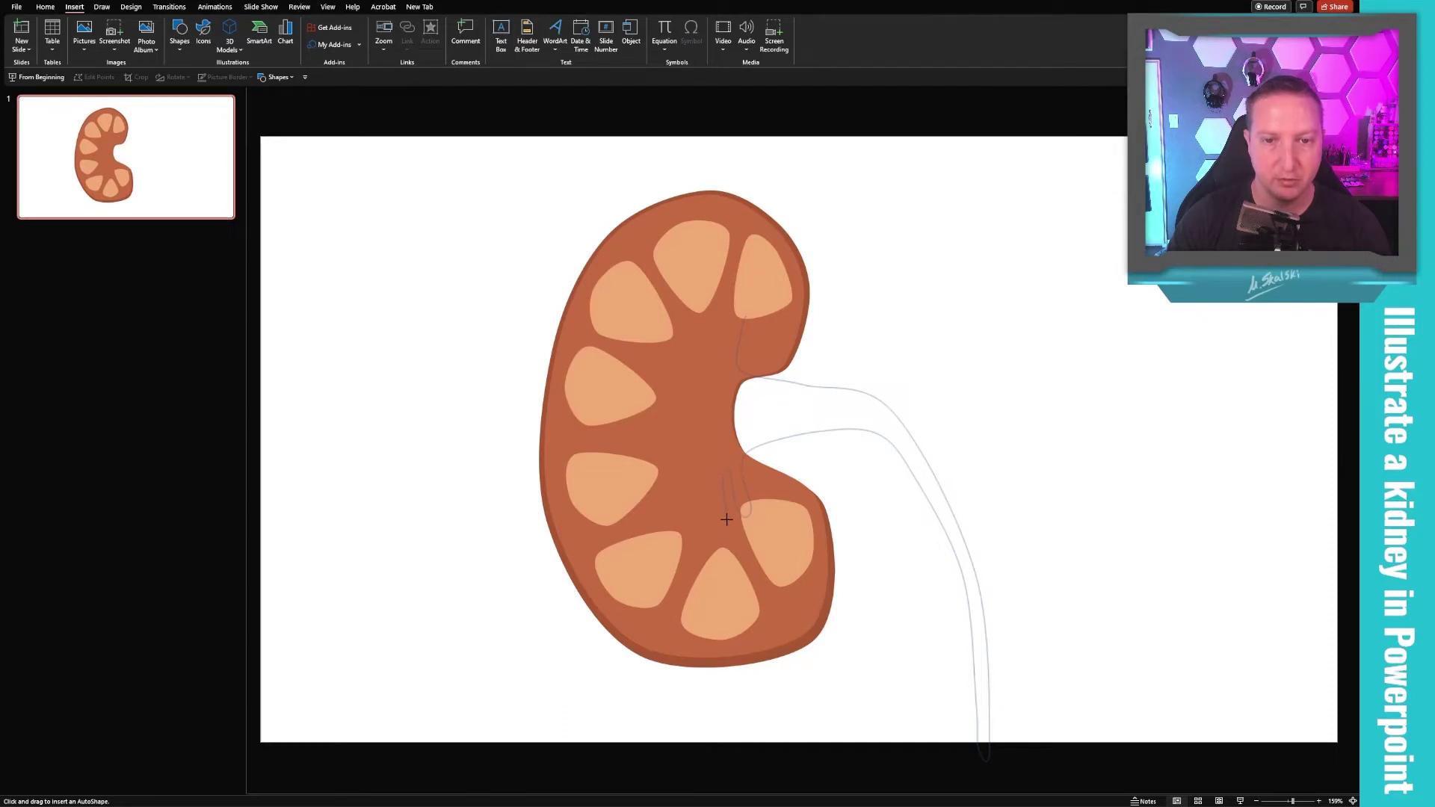
{"action": "left_click_drag", "start_coordinate": [728, 563], "coordinate": [718, 562]}
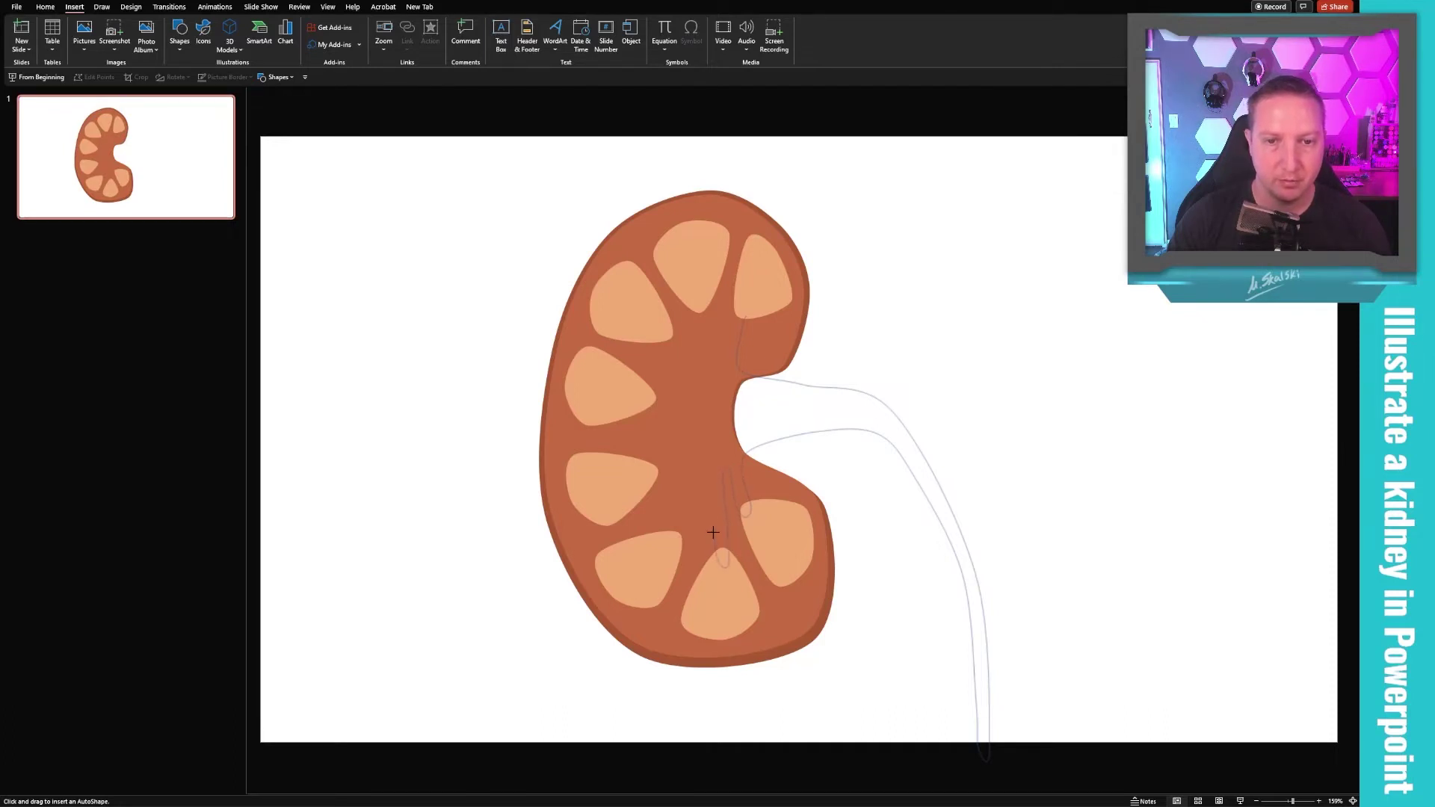
{"action": "mouse_move", "coordinate": [712, 510]}
{"action": "left_mouse_down"}
{"action": "mouse_move", "coordinate": [666, 536]}
{"action": "mouse_move", "coordinate": [670, 394]}
{"action": "mouse_move", "coordinate": [748, 314]}
{"action": "left_mouse_up"}
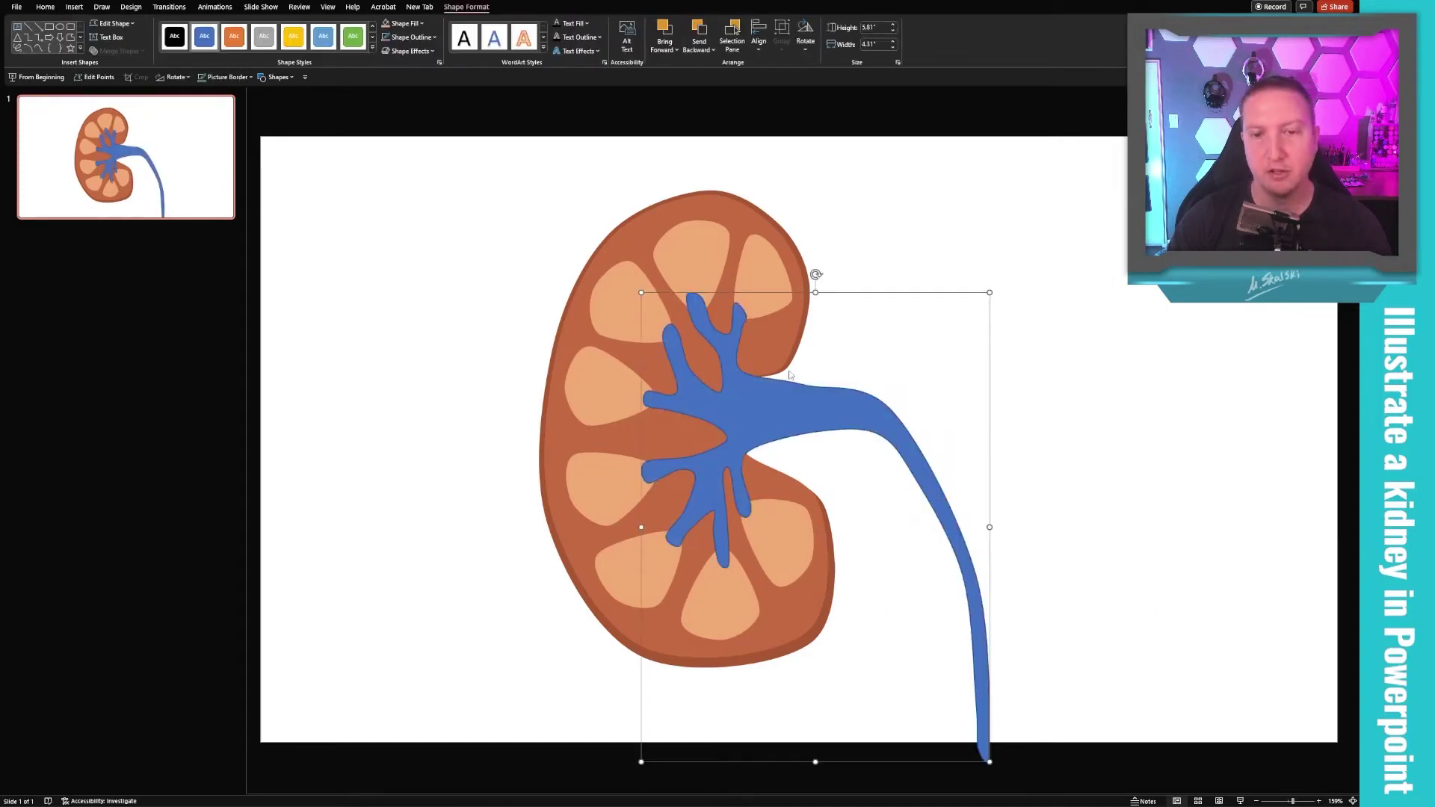
Fill the collecting system and ureter with the custom yellow #DDD52B.
{"action": "left_click", "coordinate": [403, 24]}
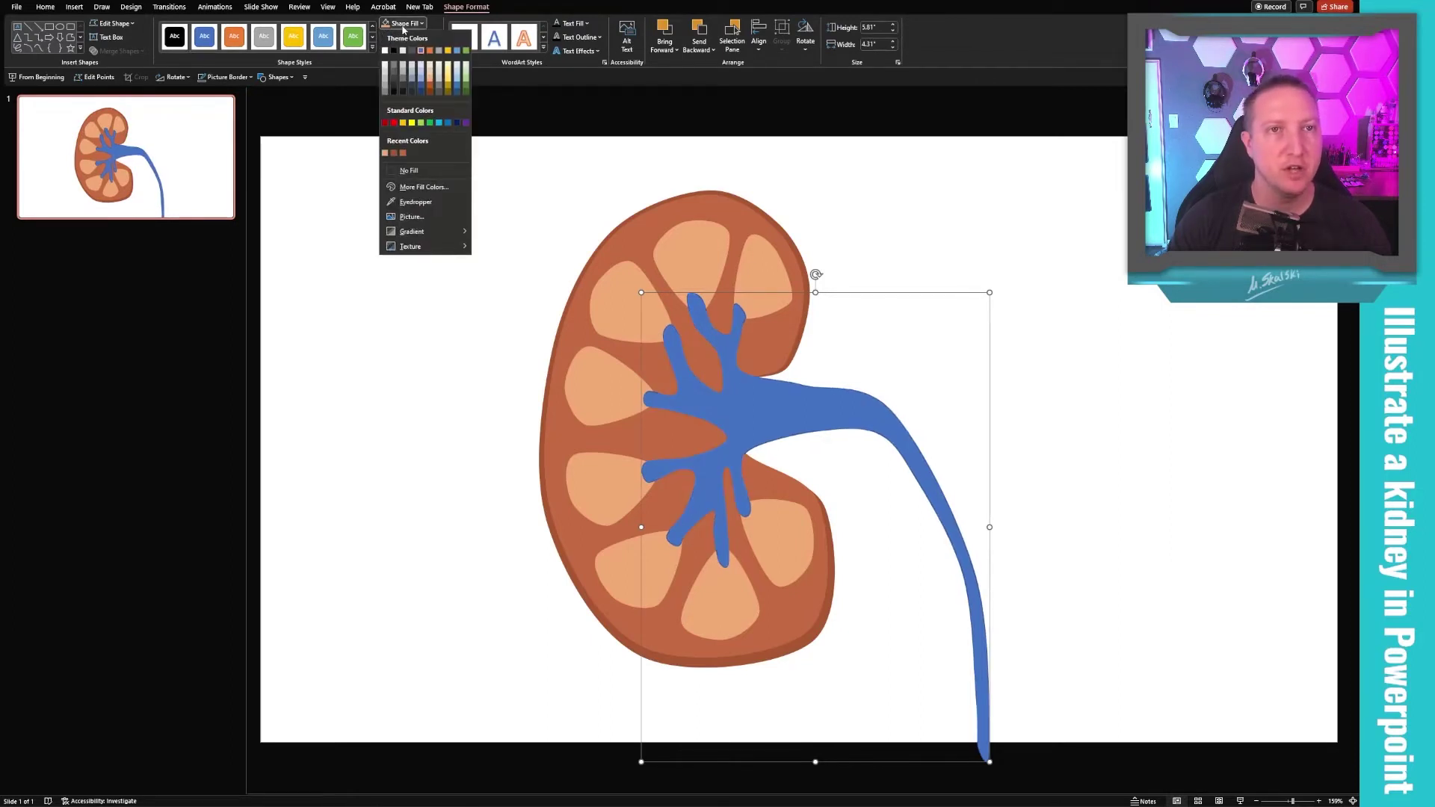
{"action": "left_click", "coordinate": [423, 187]}
{"action": "left_click_drag", "start_coordinate": [655, 343], "coordinate": [616, 340]}
{"action": "left_click", "coordinate": [742, 300]}
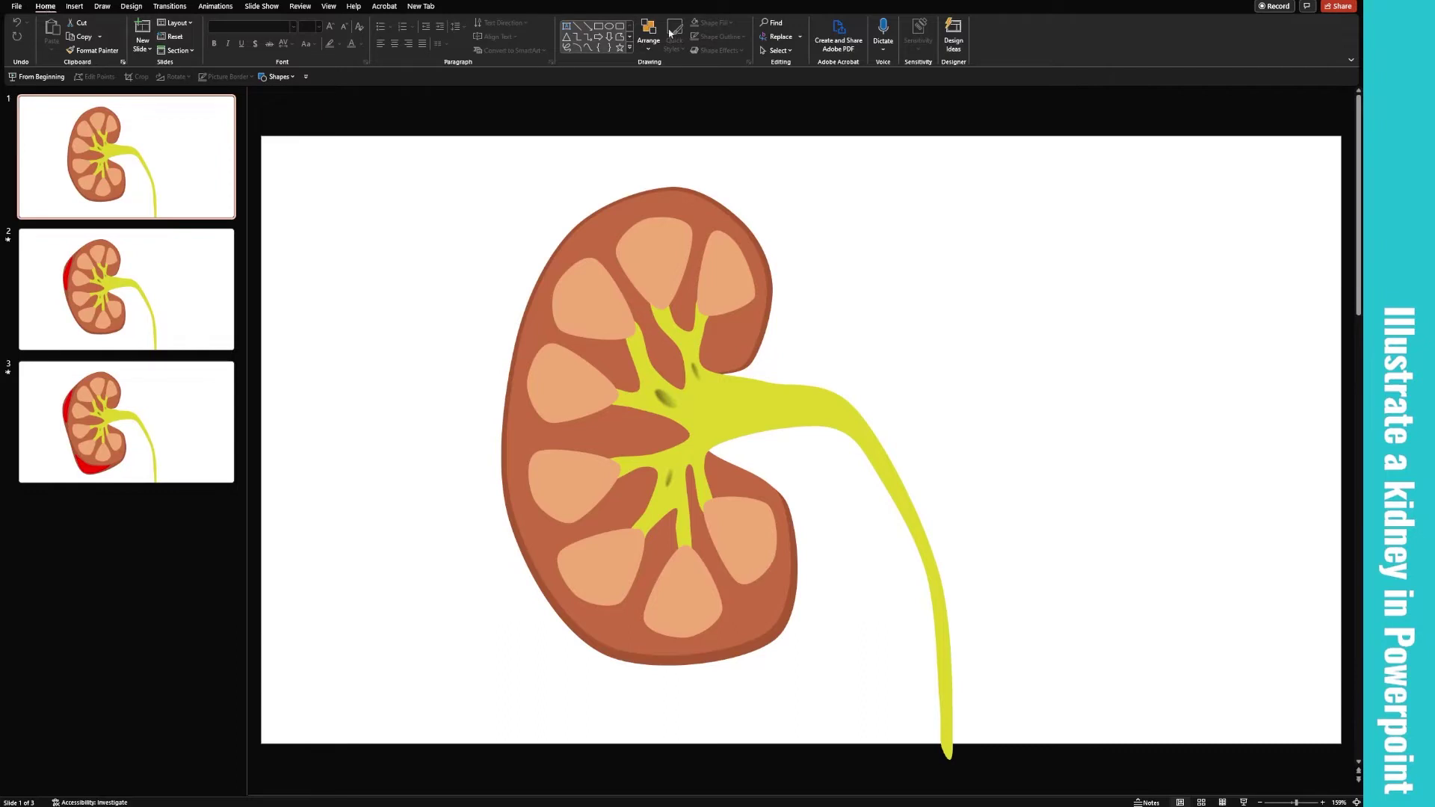
In the Selection Pane, name the outline shape 'capsule'.
{"action": "left_click", "coordinate": [783, 53]}
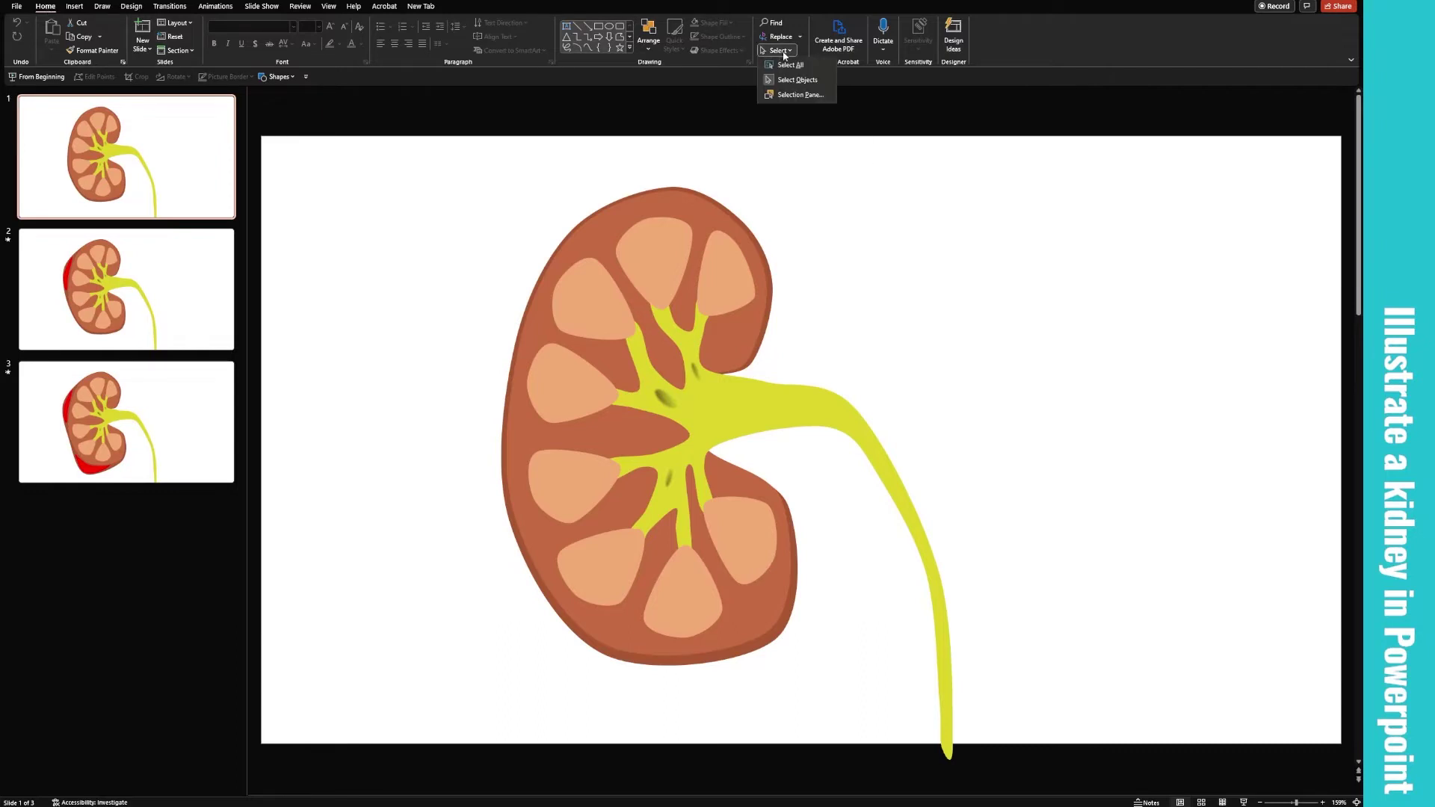
{"action": "left_click", "coordinate": [800, 95]}
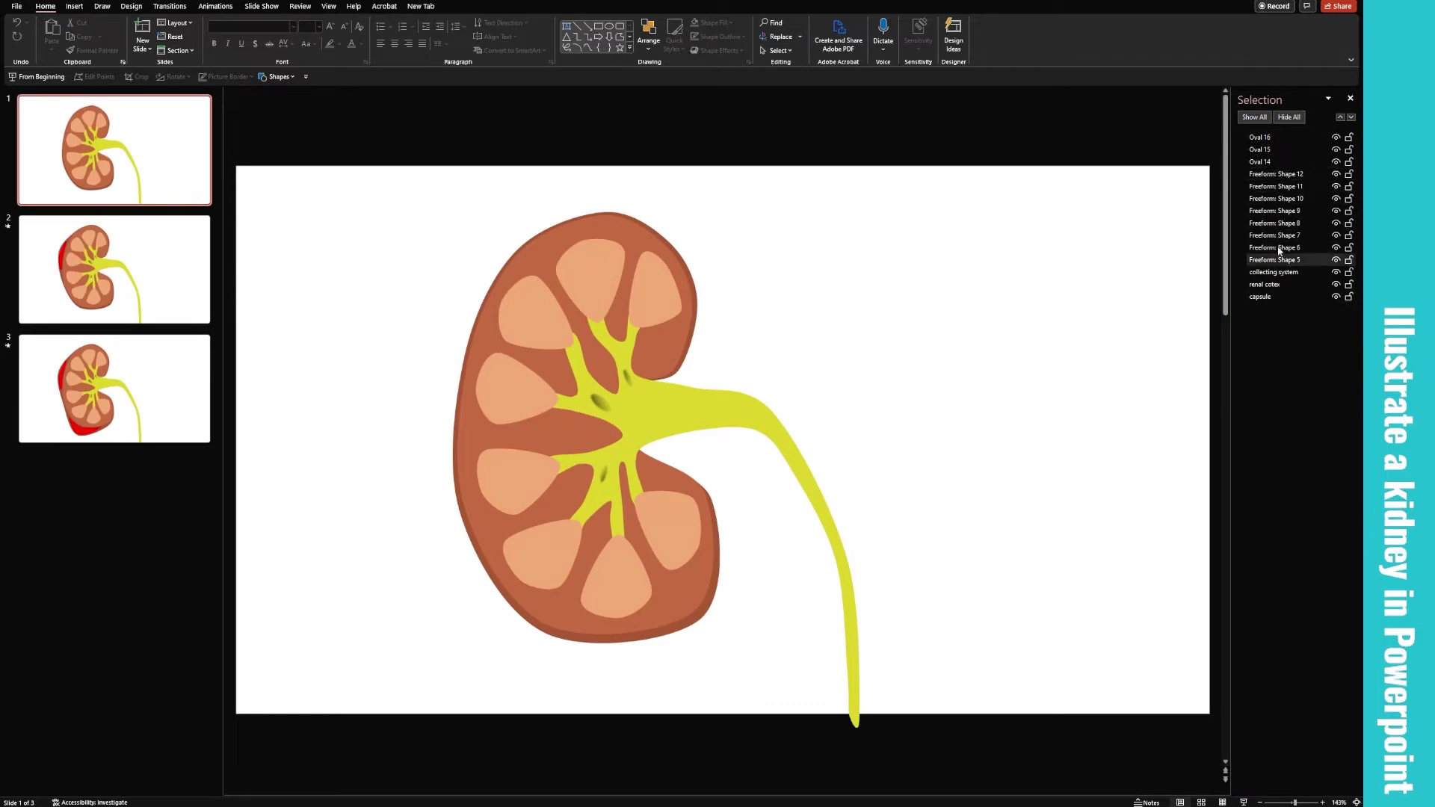
{"action": "left_click", "coordinate": [1270, 297]}
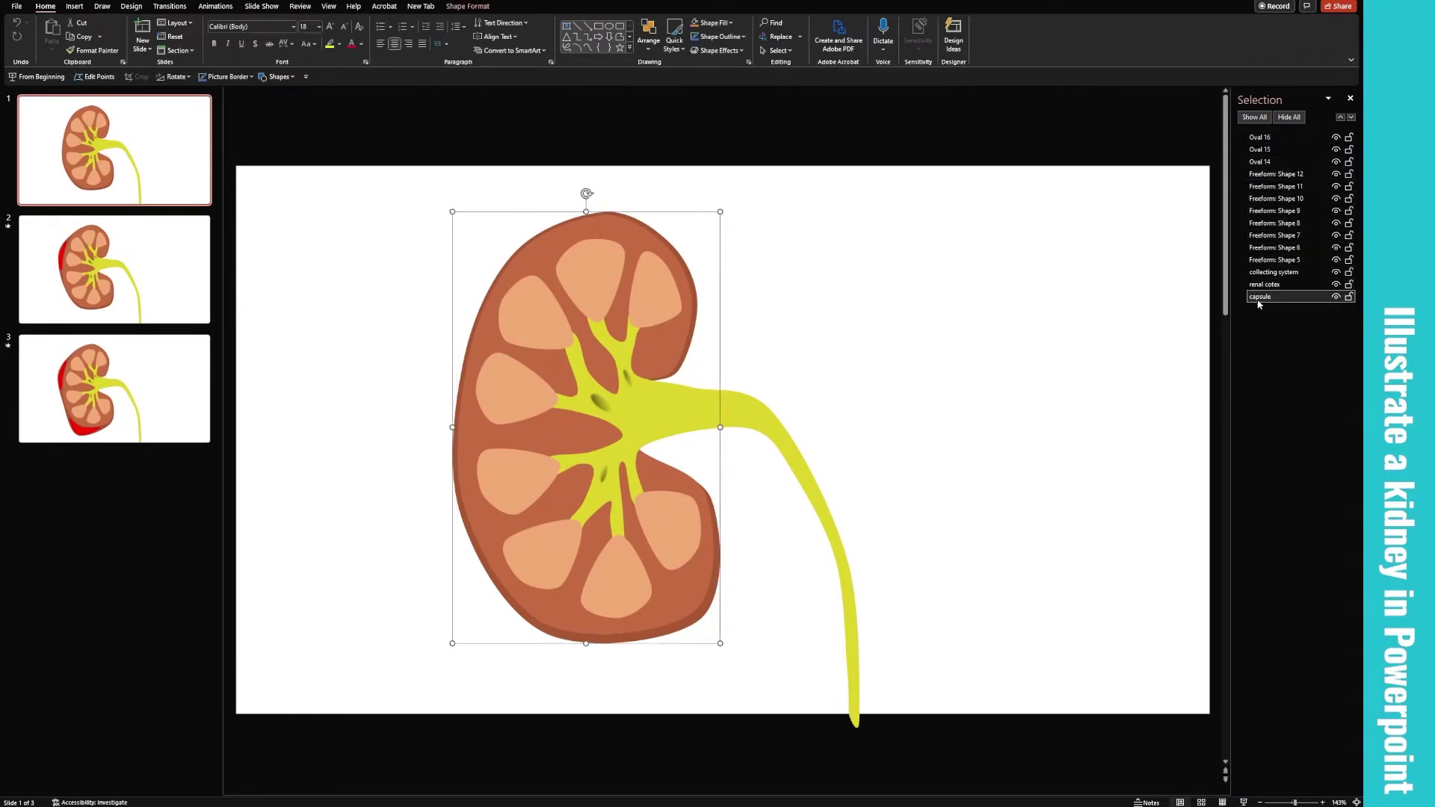
{"action": "left_click", "coordinate": [1259, 299]}
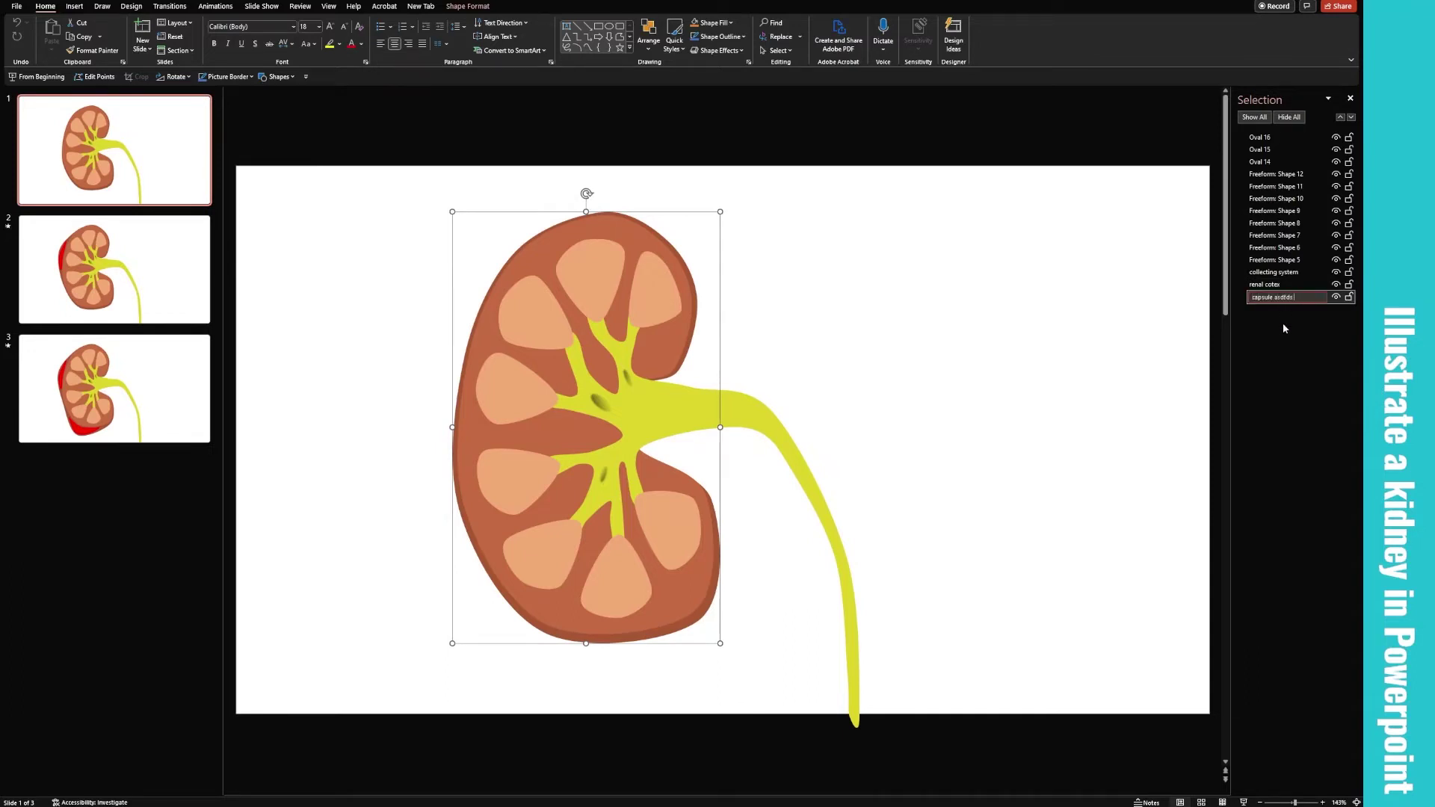
{"action": "double_click", "coordinate": [1283, 297]}
{"action": "key", "text": "BackSpace"}
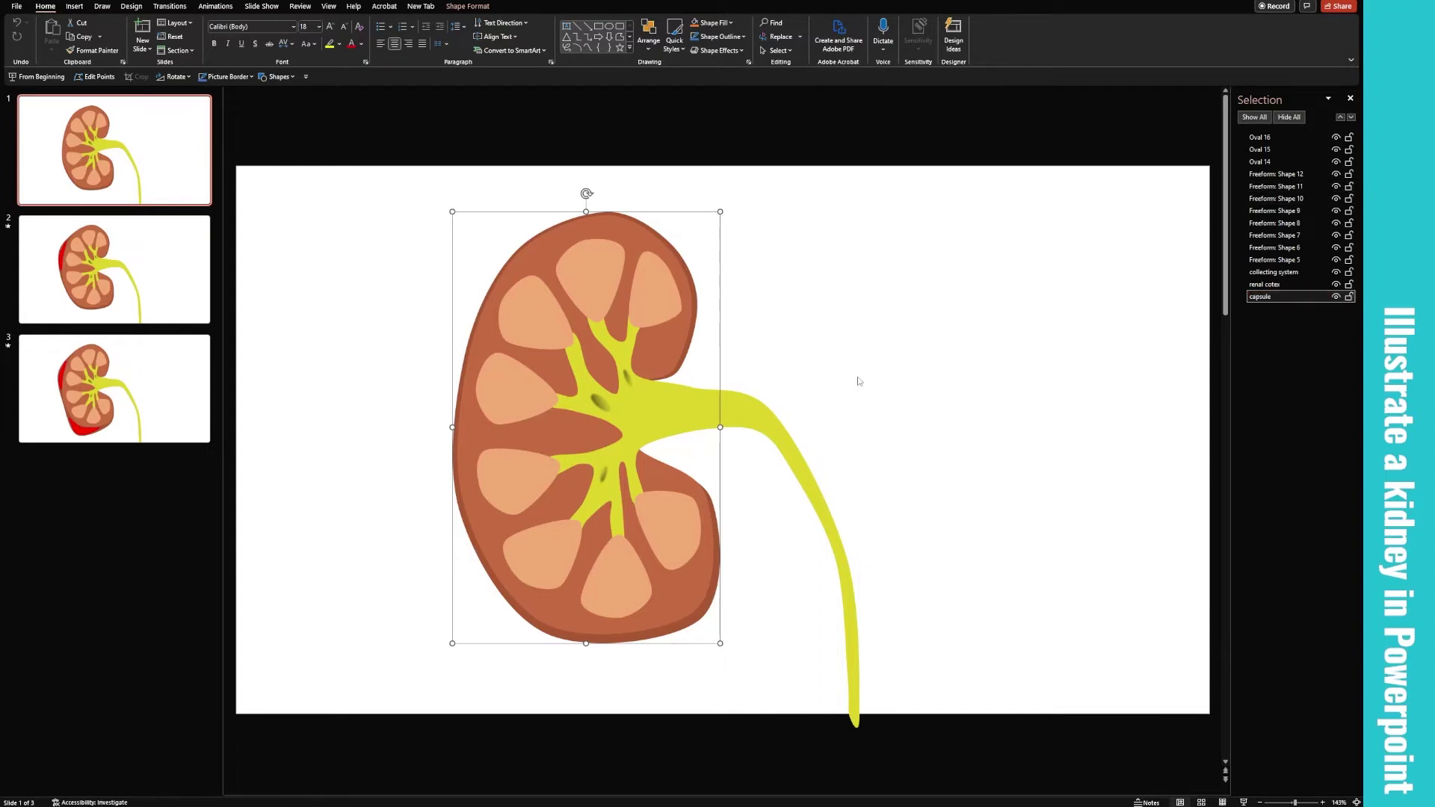
{"action": "left_click", "coordinate": [739, 408]}
Move the collecting system to the top of the list and rename Freeform: Shape 5 'Pyramid'.
{"action": "mouse_move", "coordinate": [1287, 272]}
{"action": "left_mouse_down"}
{"action": "mouse_move", "coordinate": [1288, 133]}
{"action": "mouse_move", "coordinate": [1278, 283]}
{"action": "left_mouse_up"}
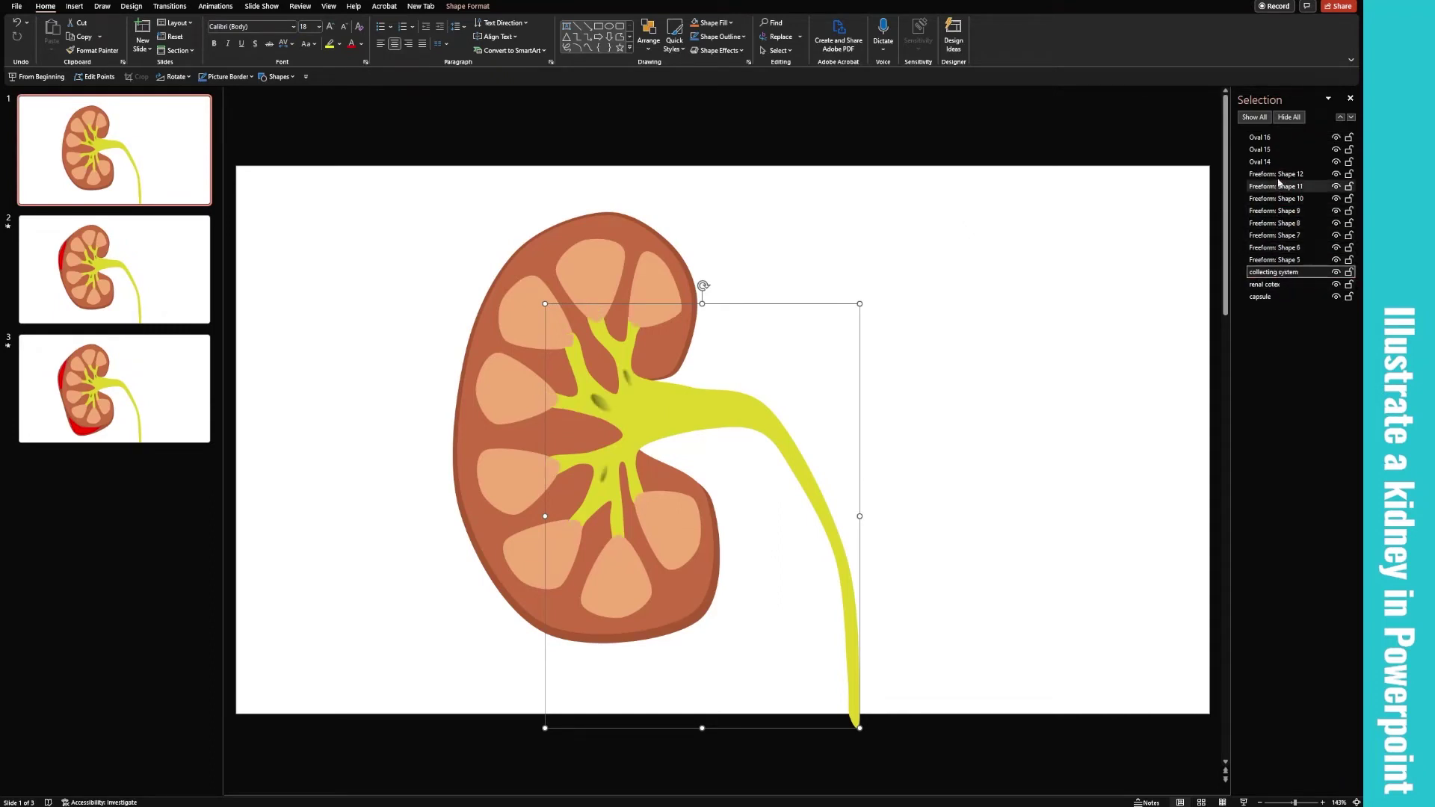
{"action": "left_click", "coordinate": [1275, 261]}
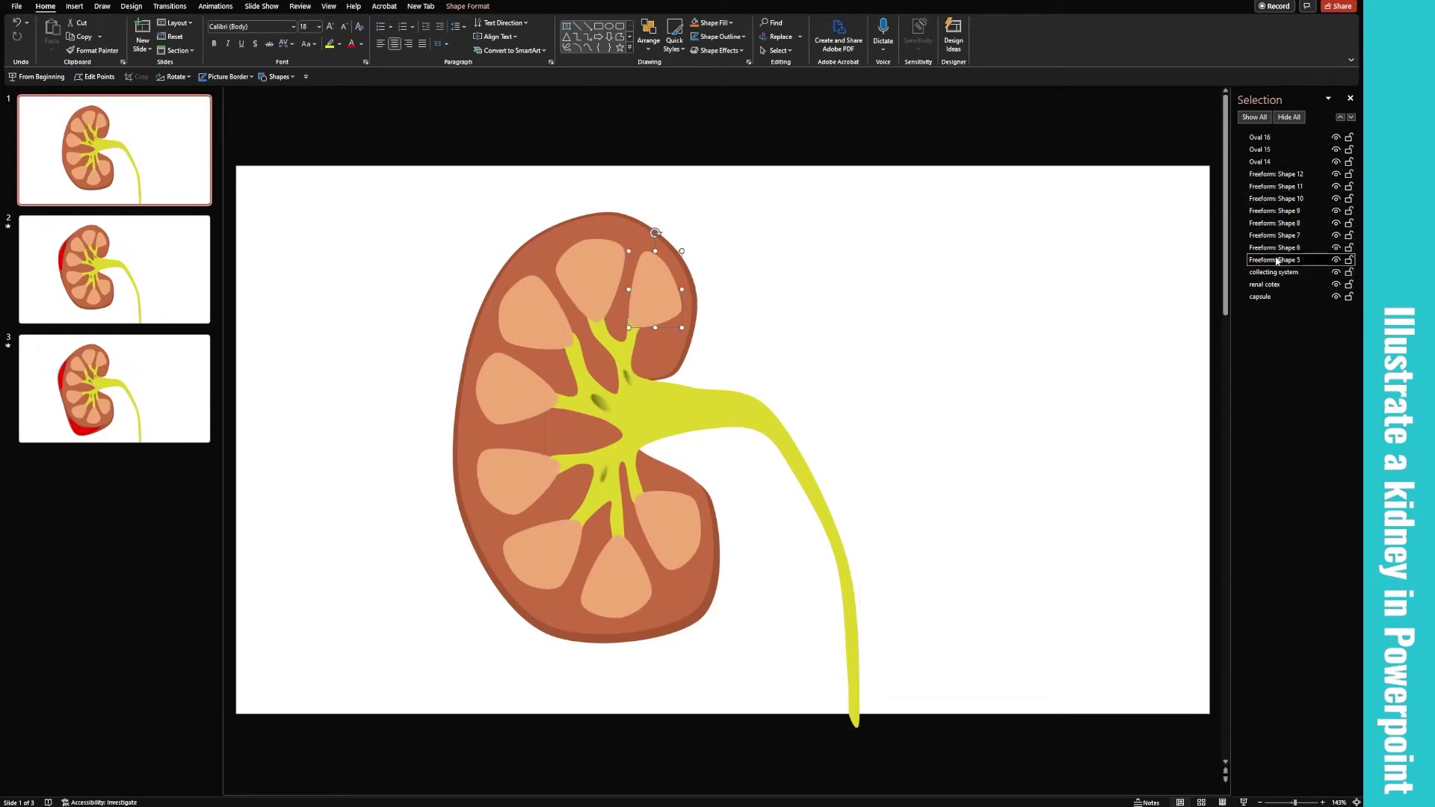
{"action": "left_click", "coordinate": [1276, 260]}
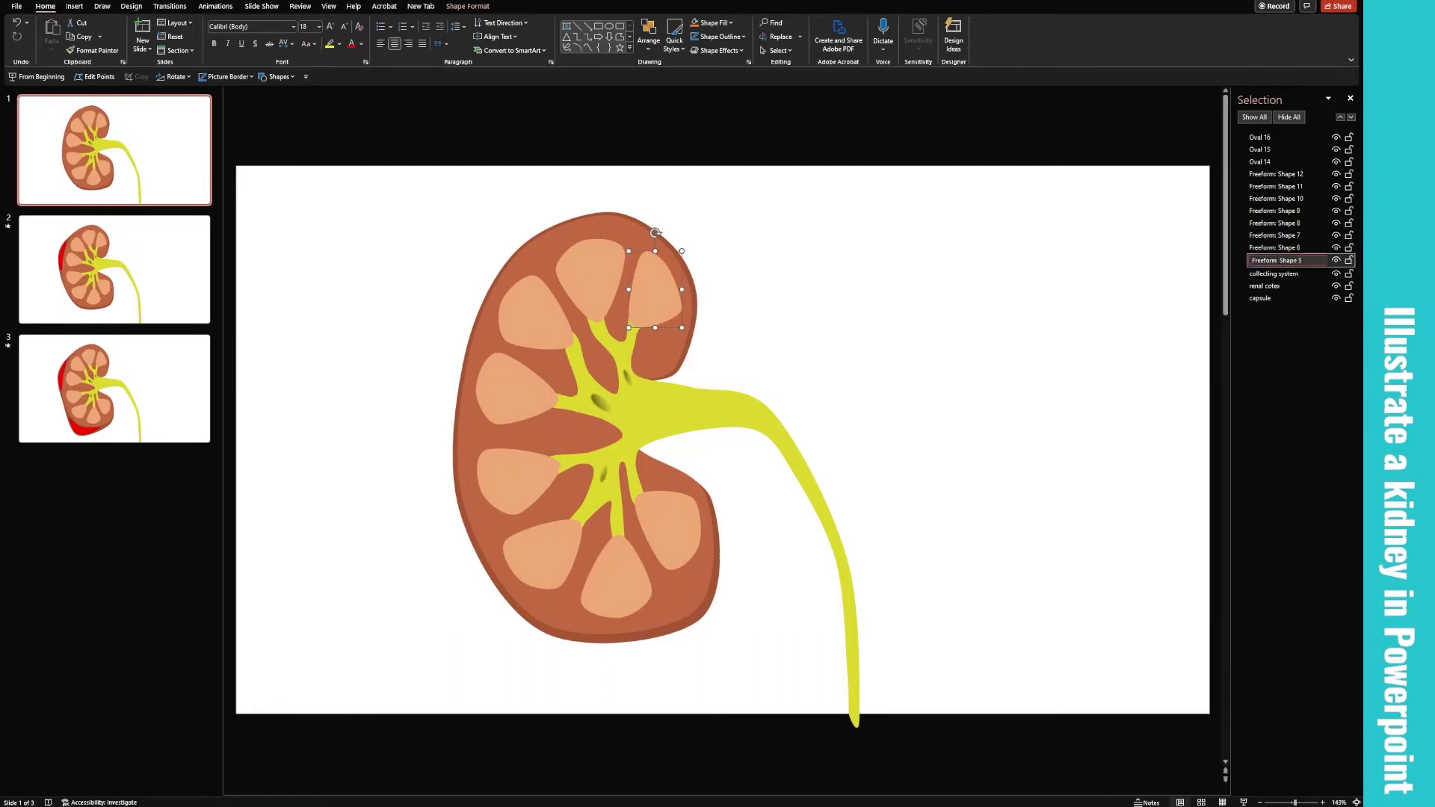
{"action": "type", "text": "Pyramid"}
{"action": "key", "text": "Return"}
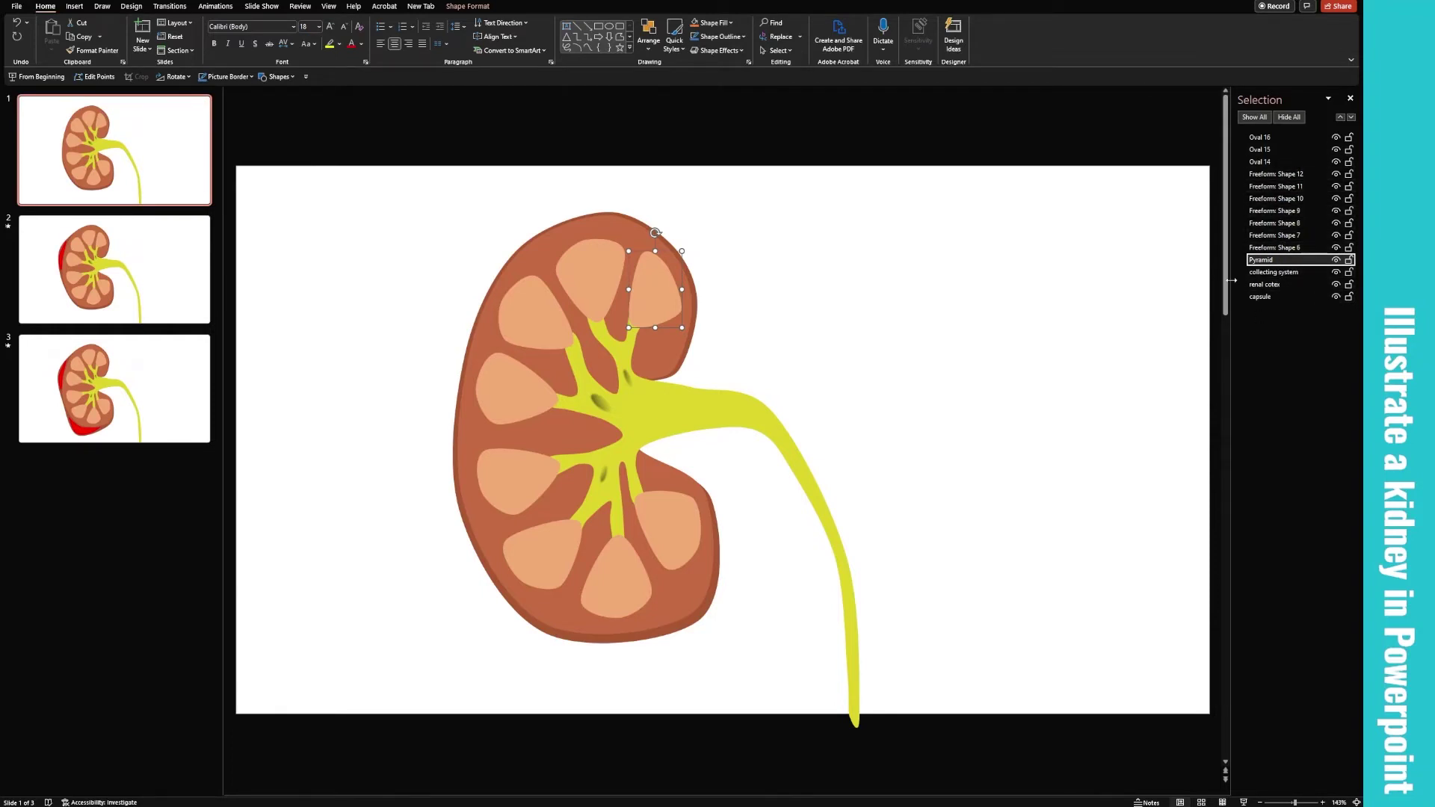
{"action": "left_click", "coordinate": [1273, 272]}
{"action": "right_click", "coordinate": [704, 399]}
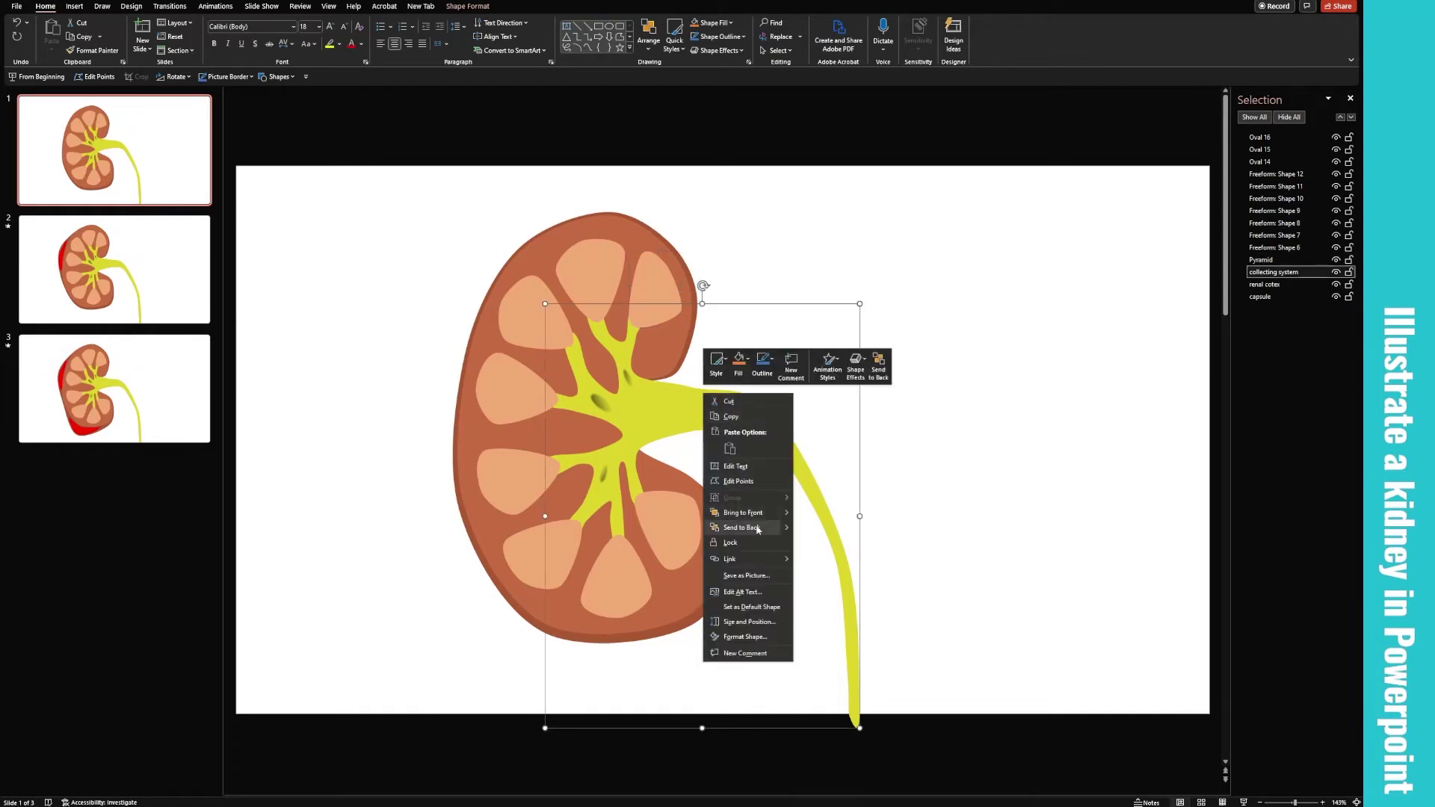
{"action": "key", "text": "Escape"}
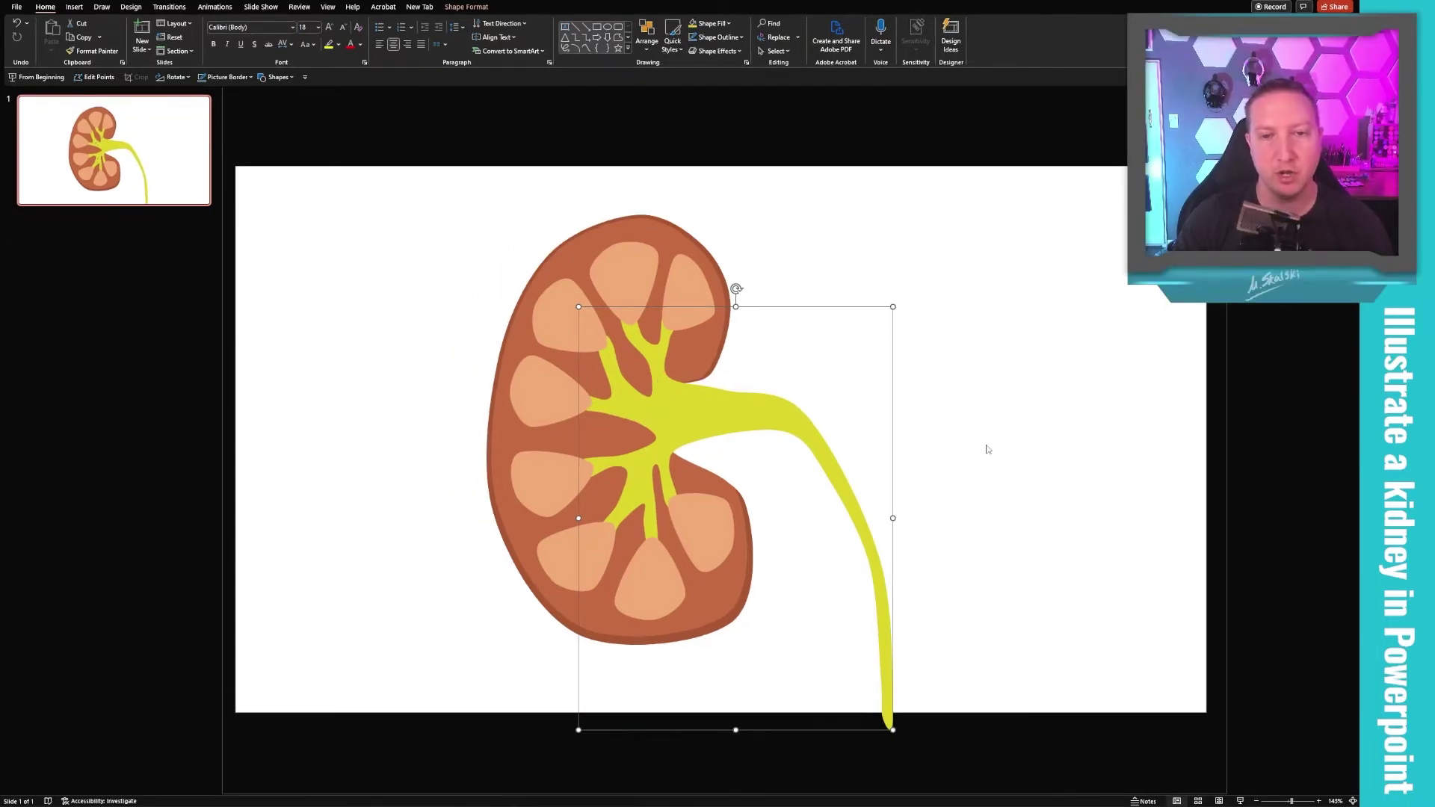
{"action": "left_click", "coordinate": [986, 448]}
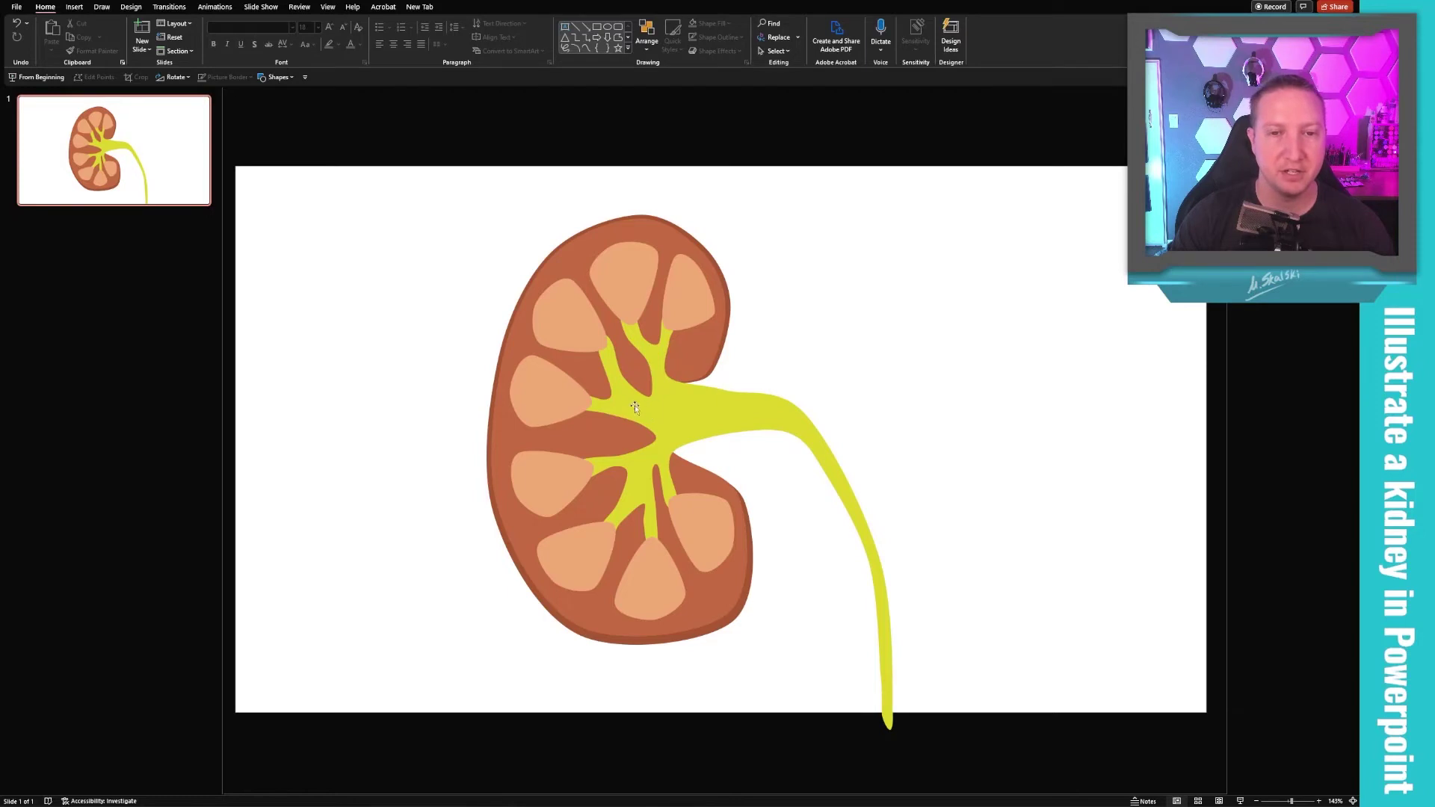
{"action": "left_click", "coordinate": [74, 7]}
Draw a small oval on the yellow collecting system with a light gradient fill.
{"action": "left_click", "coordinate": [182, 43]}
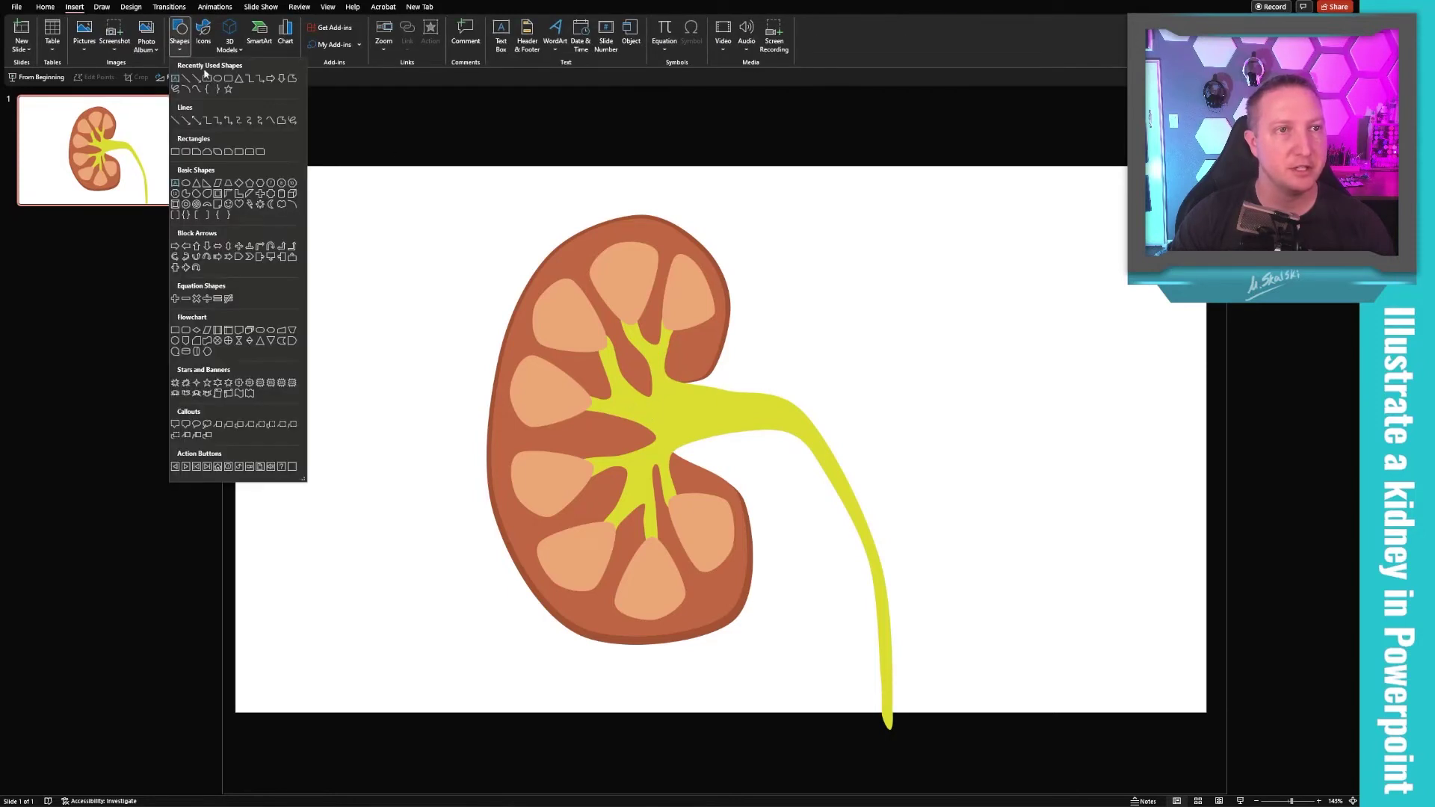
{"action": "left_click", "coordinate": [221, 81]}
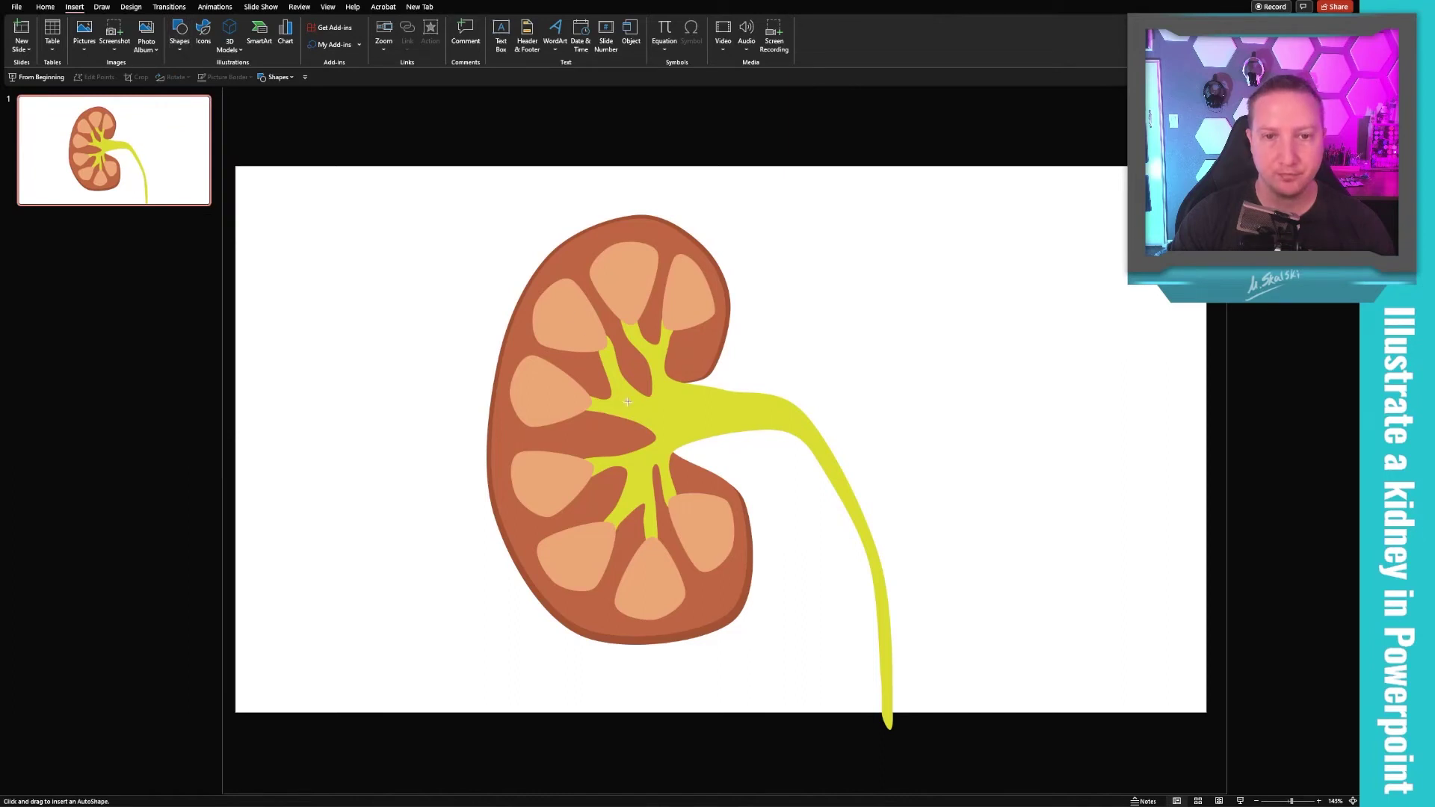
{"action": "mouse_move", "coordinate": [624, 396]}
{"action": "left_mouse_down"}
{"action": "mouse_move", "coordinate": [636, 422]}
{"action": "mouse_move", "coordinate": [602, 385]}
{"action": "mouse_move", "coordinate": [632, 408]}
{"action": "left_mouse_up"}
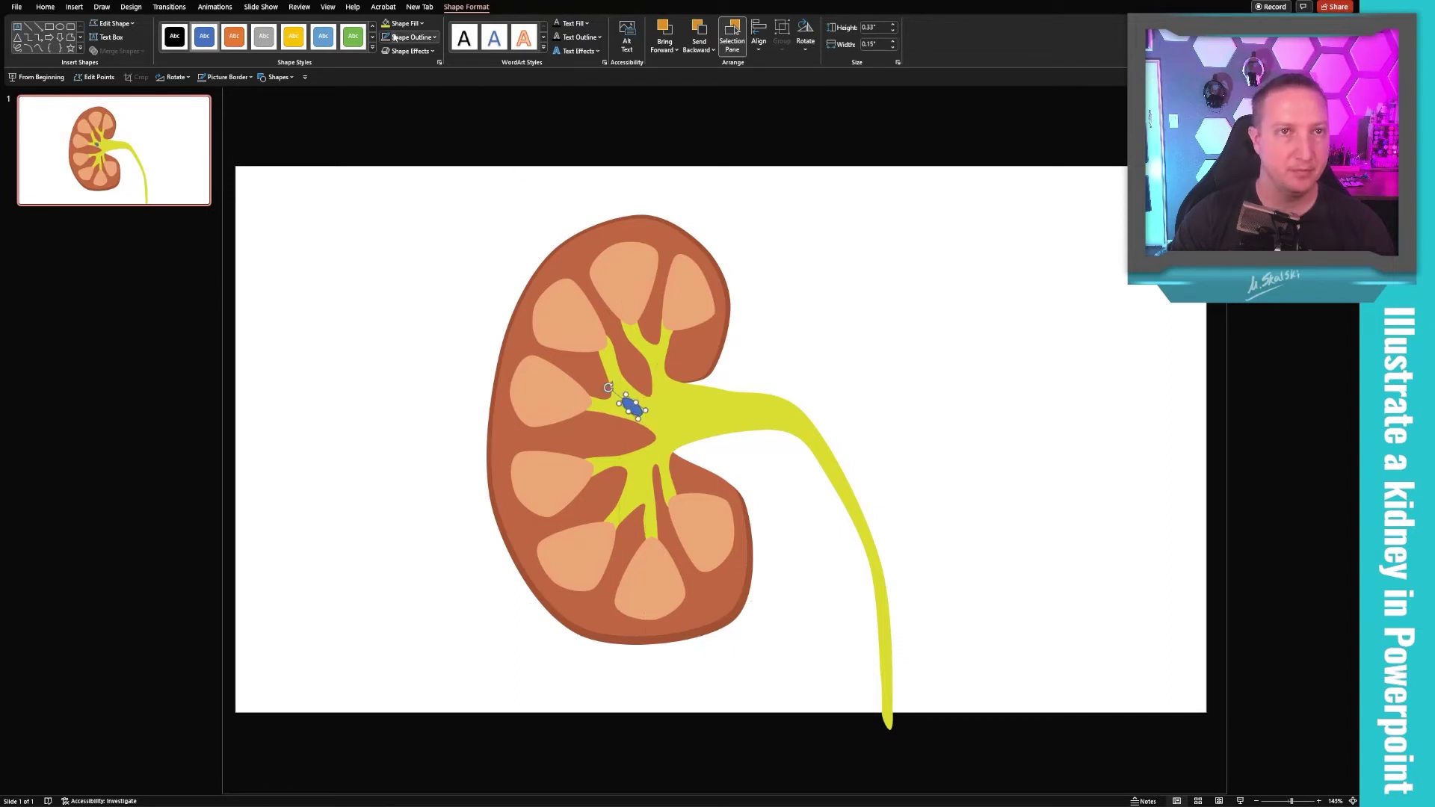
{"action": "left_click", "coordinate": [425, 25]}
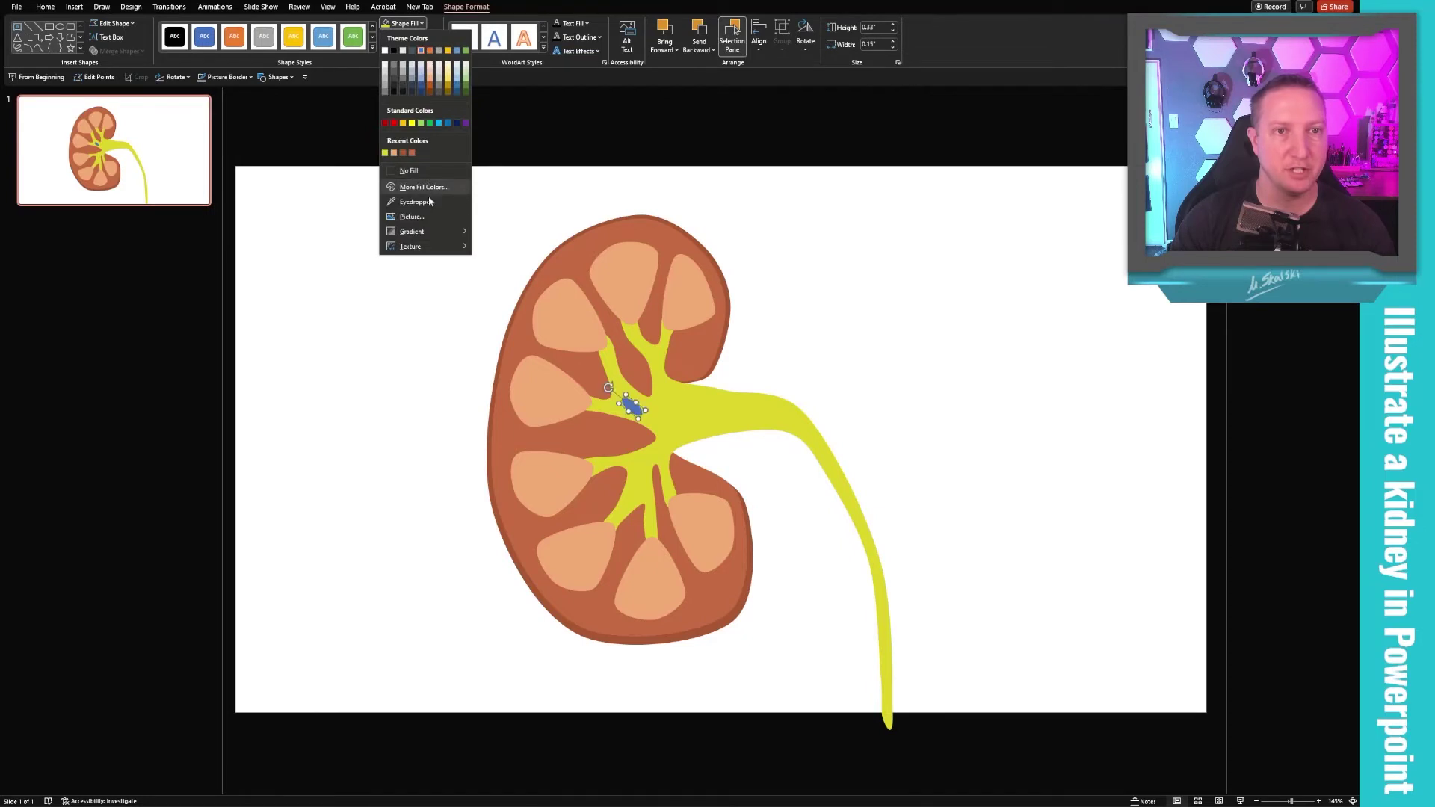
{"action": "mouse_move", "coordinate": [443, 235]}
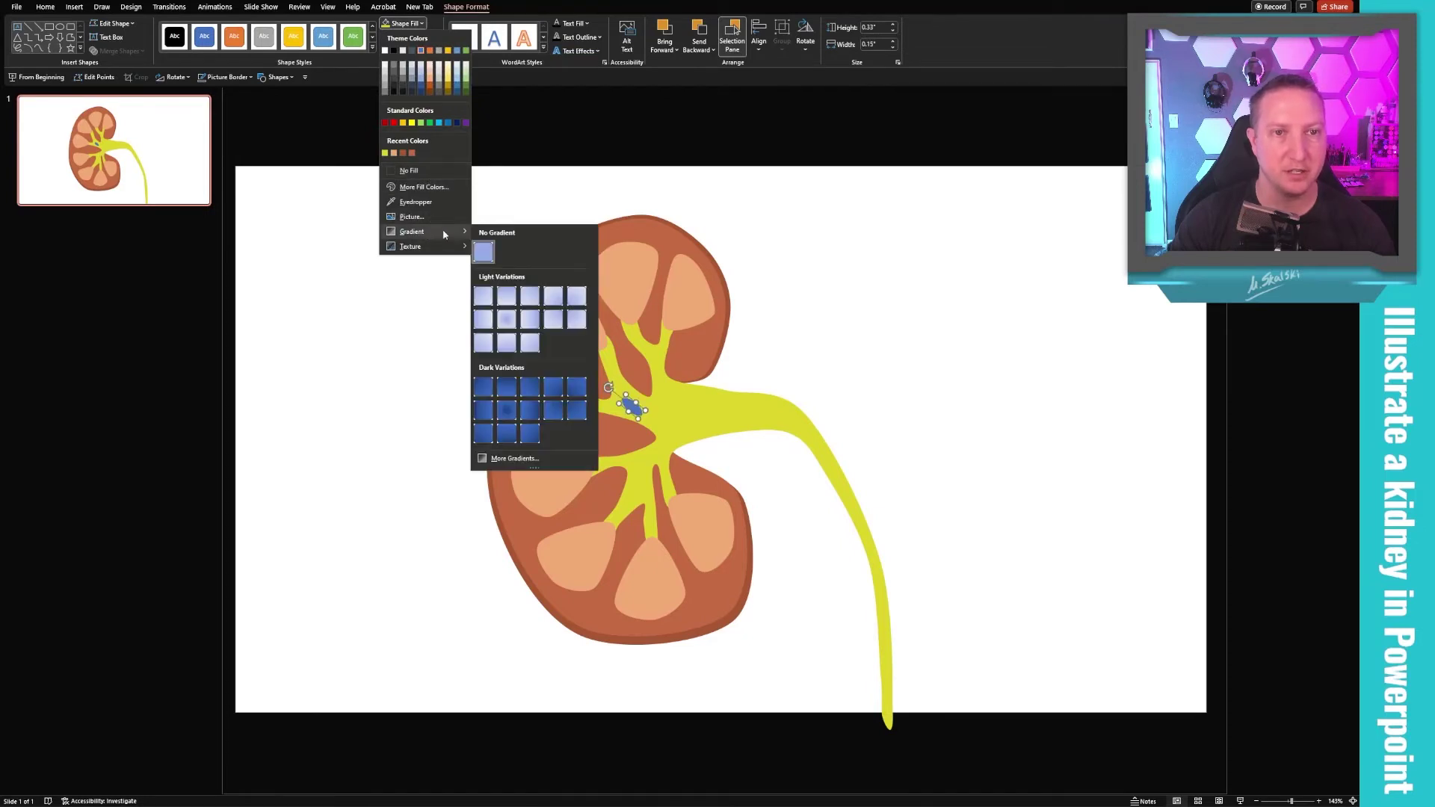
{"action": "left_click", "coordinate": [484, 296]}
In Format Shape, remove the middle gradient stop and set the left stop to near-black.
{"action": "right_click", "coordinate": [635, 416]}
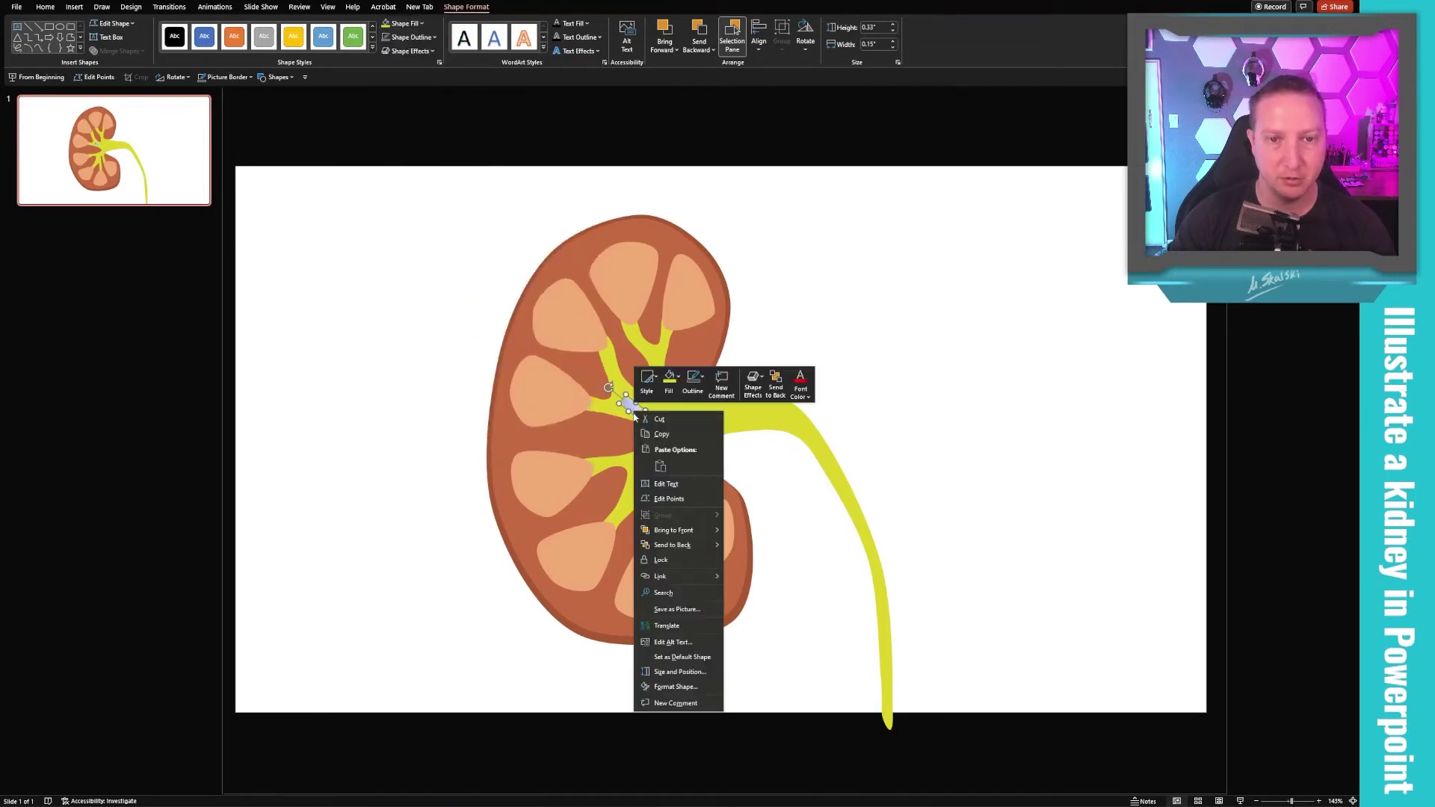
{"action": "left_click", "coordinate": [710, 688]}
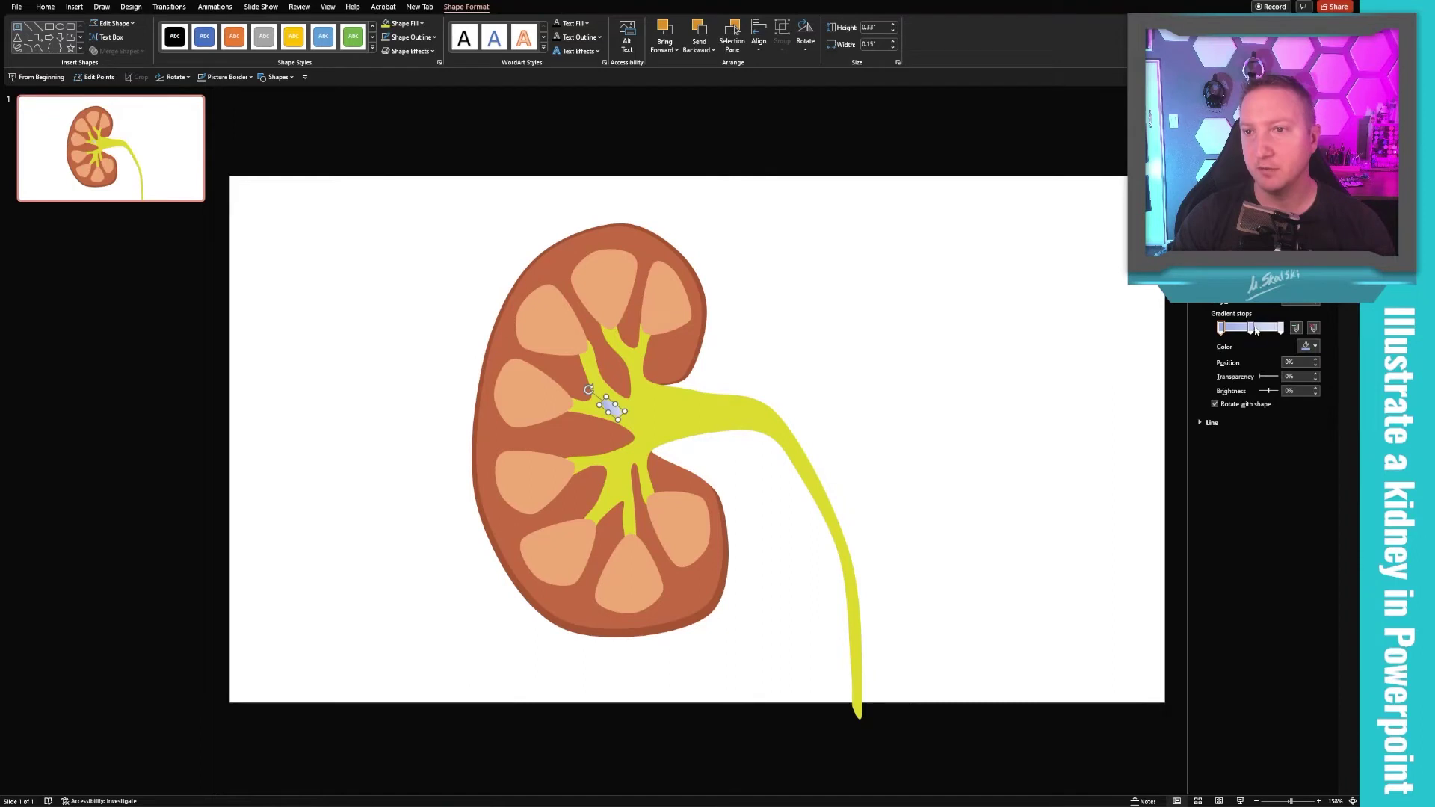
{"action": "left_click_drag", "start_coordinate": [1252, 329], "coordinate": [1220, 330]}
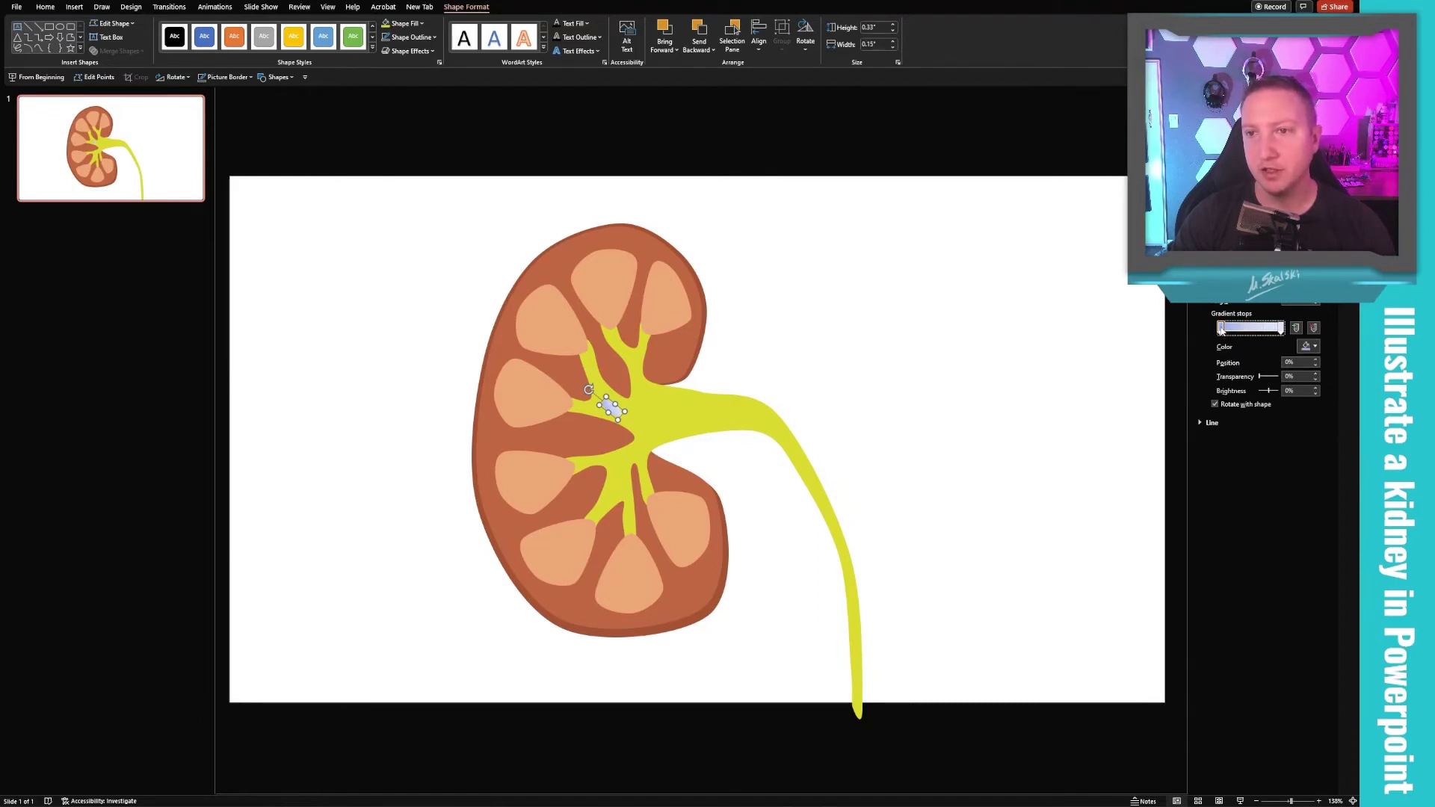
{"action": "left_click", "coordinate": [1313, 347]}
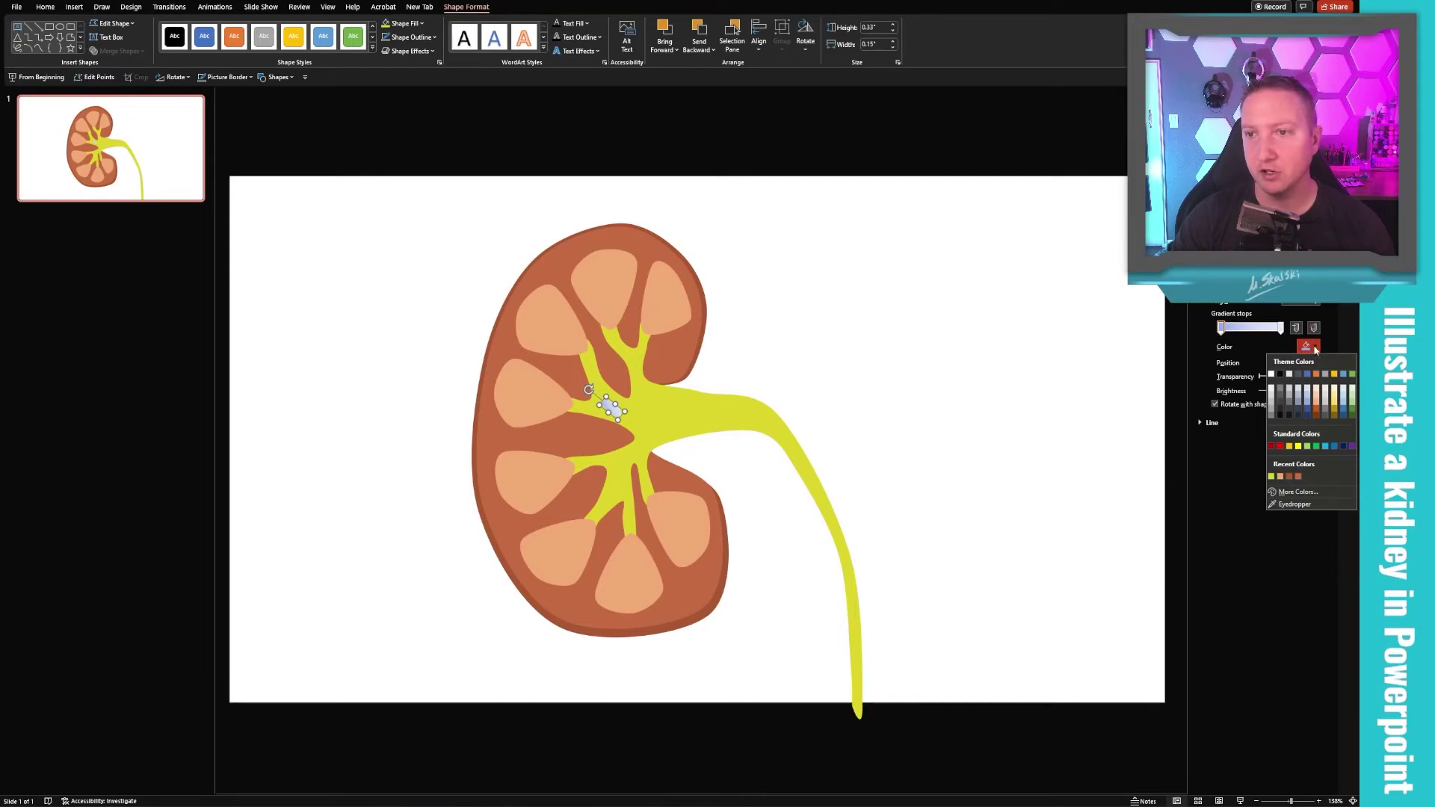
{"action": "left_click", "coordinate": [1319, 494]}
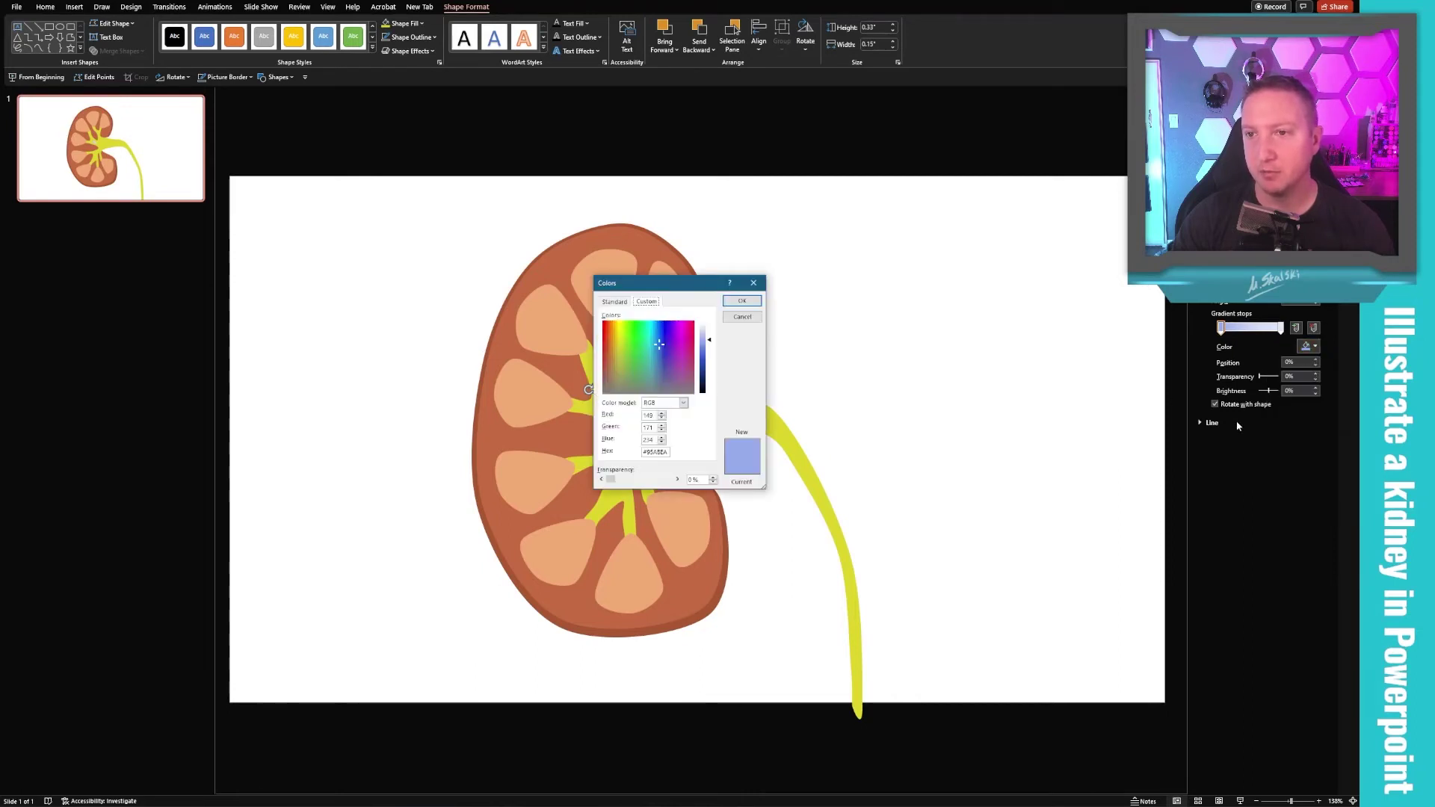
{"action": "left_click", "coordinate": [618, 351]}
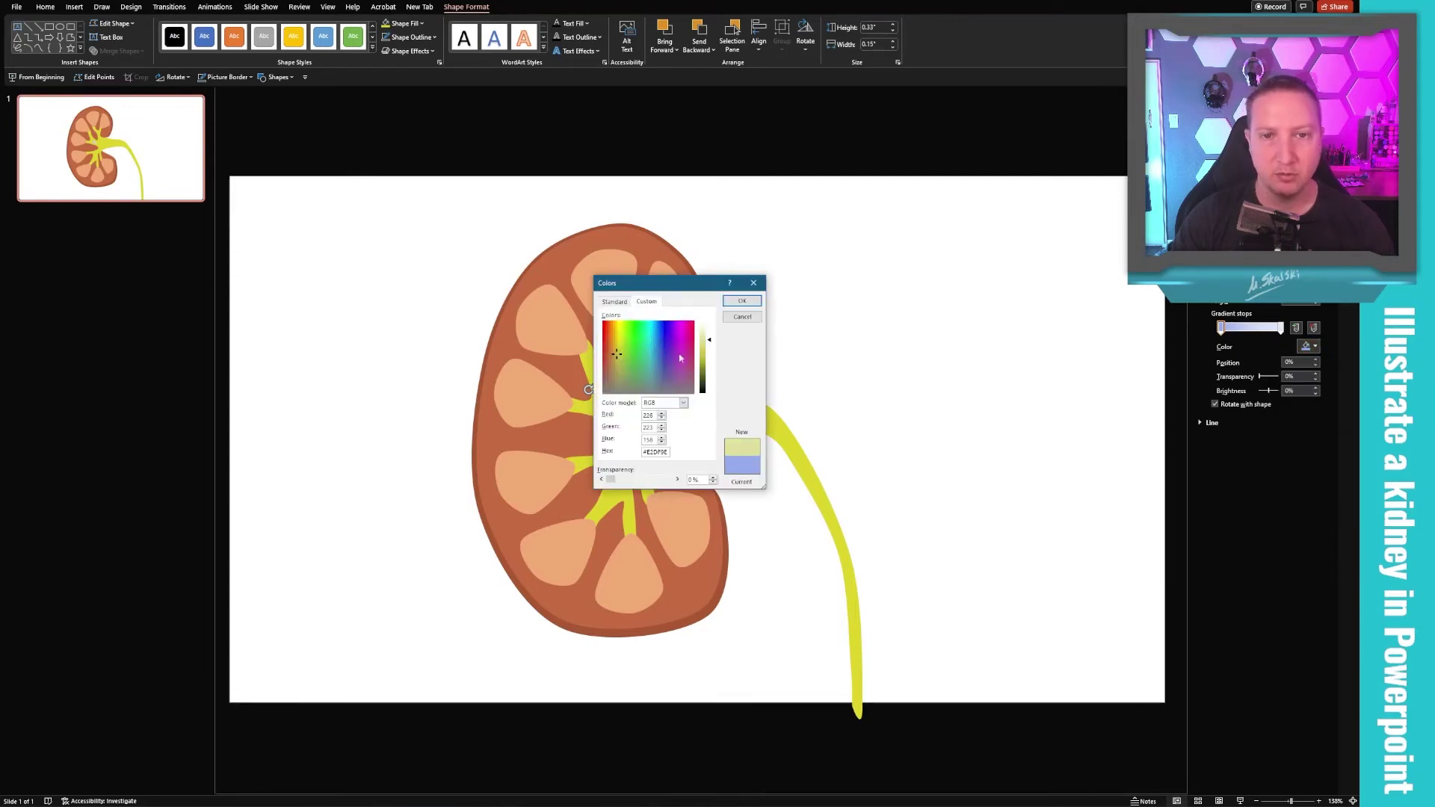
{"action": "left_click_drag", "start_coordinate": [711, 371], "coordinate": [709, 393]}
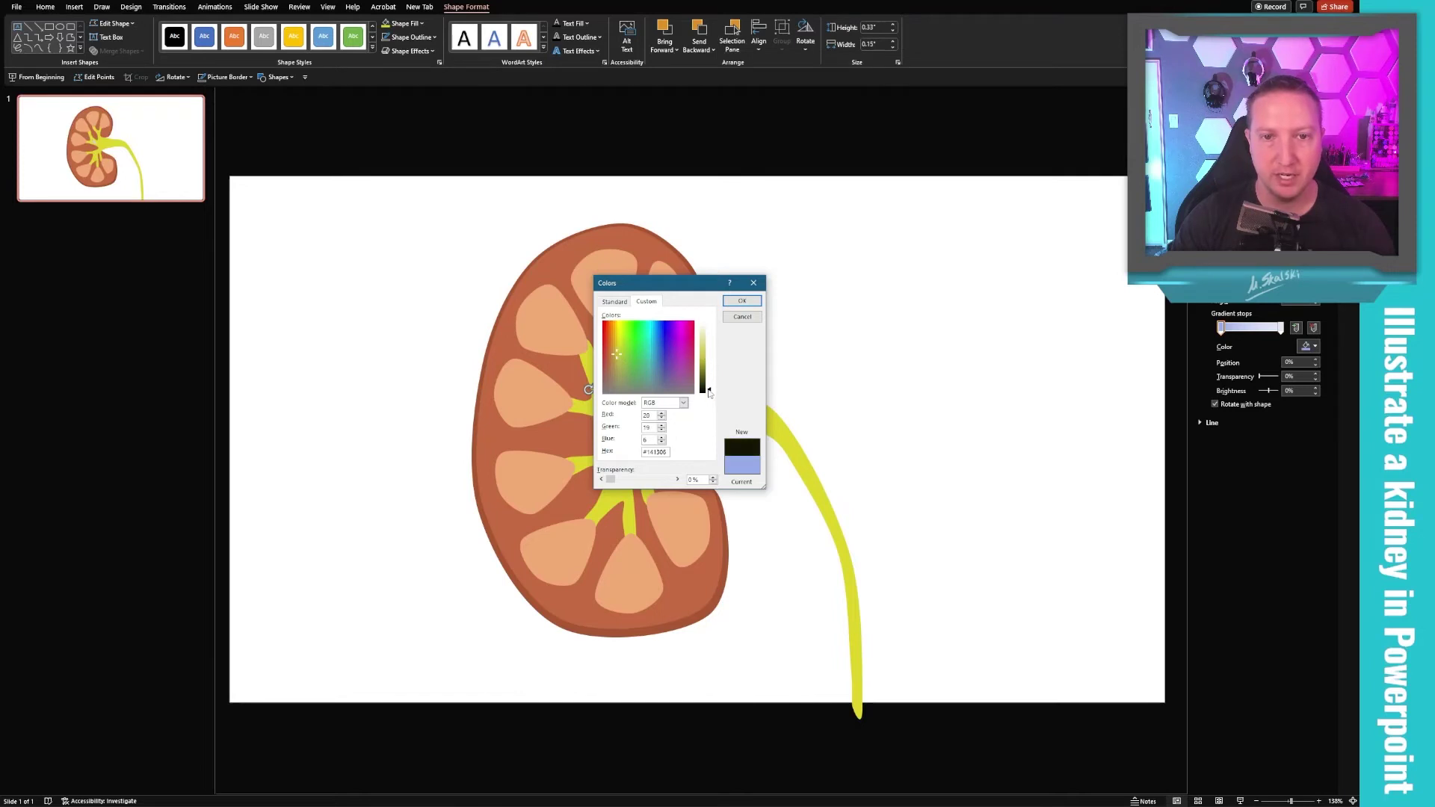
{"action": "left_click", "coordinate": [742, 301]}
Set the right gradient stop to the collecting system's yellow-green.
{"action": "left_click", "coordinate": [1280, 328]}
{"action": "left_click", "coordinate": [1309, 347]}
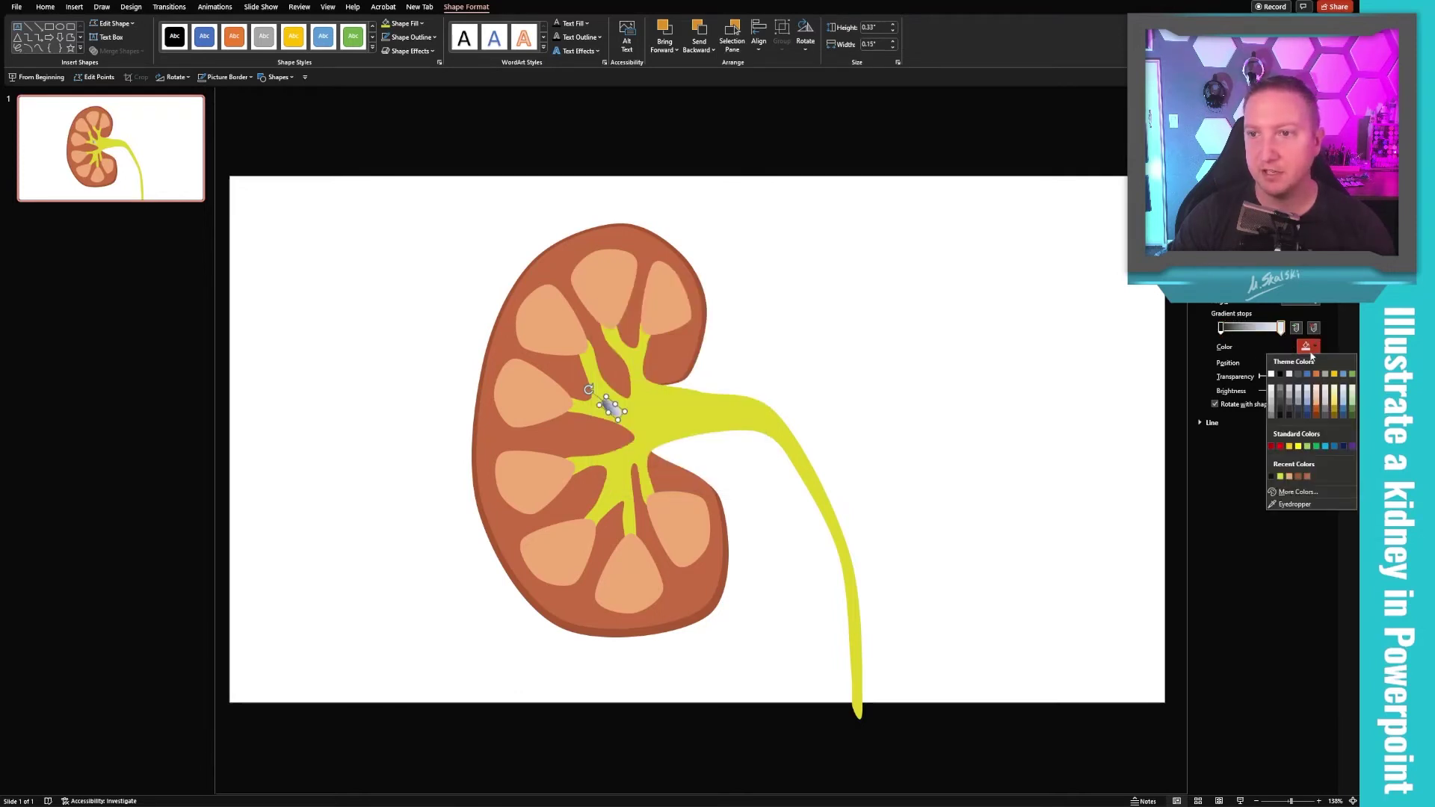
{"action": "left_click", "coordinate": [1279, 477]}
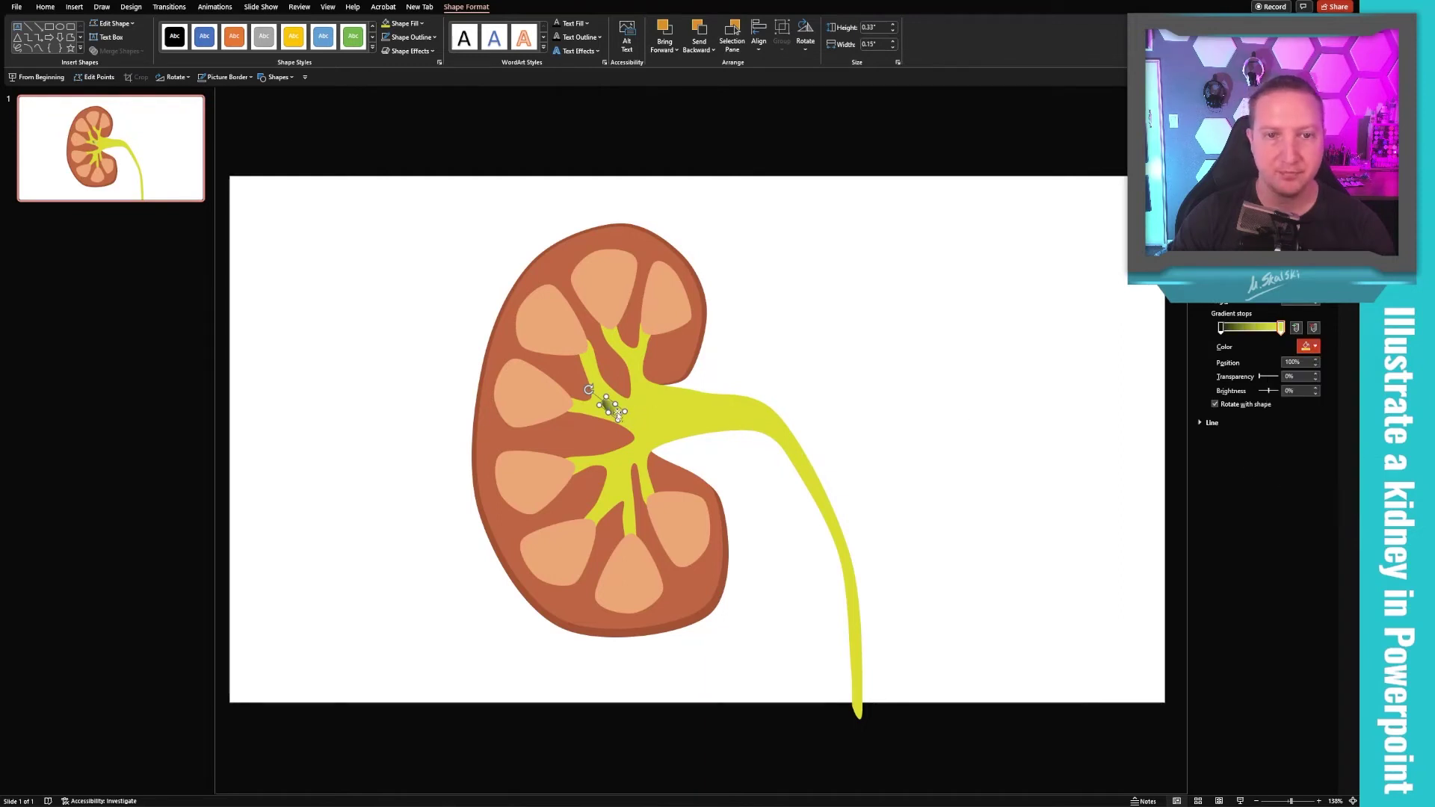
{"action": "left_click", "coordinate": [897, 419]}
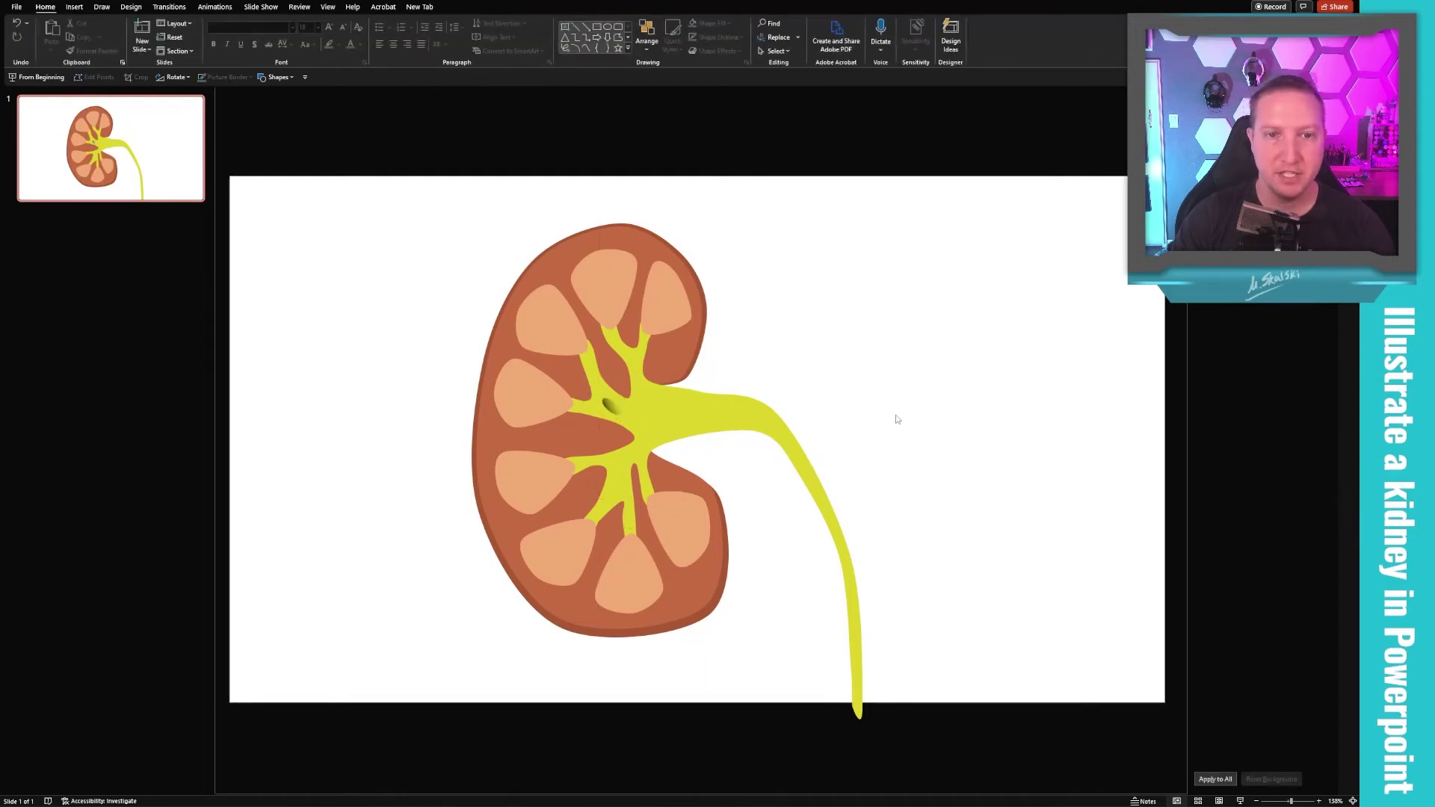
Place copies of the dark gradient oval in the yellow branches, giving three shadow spots.
{"action": "left_click", "coordinate": [612, 405]}
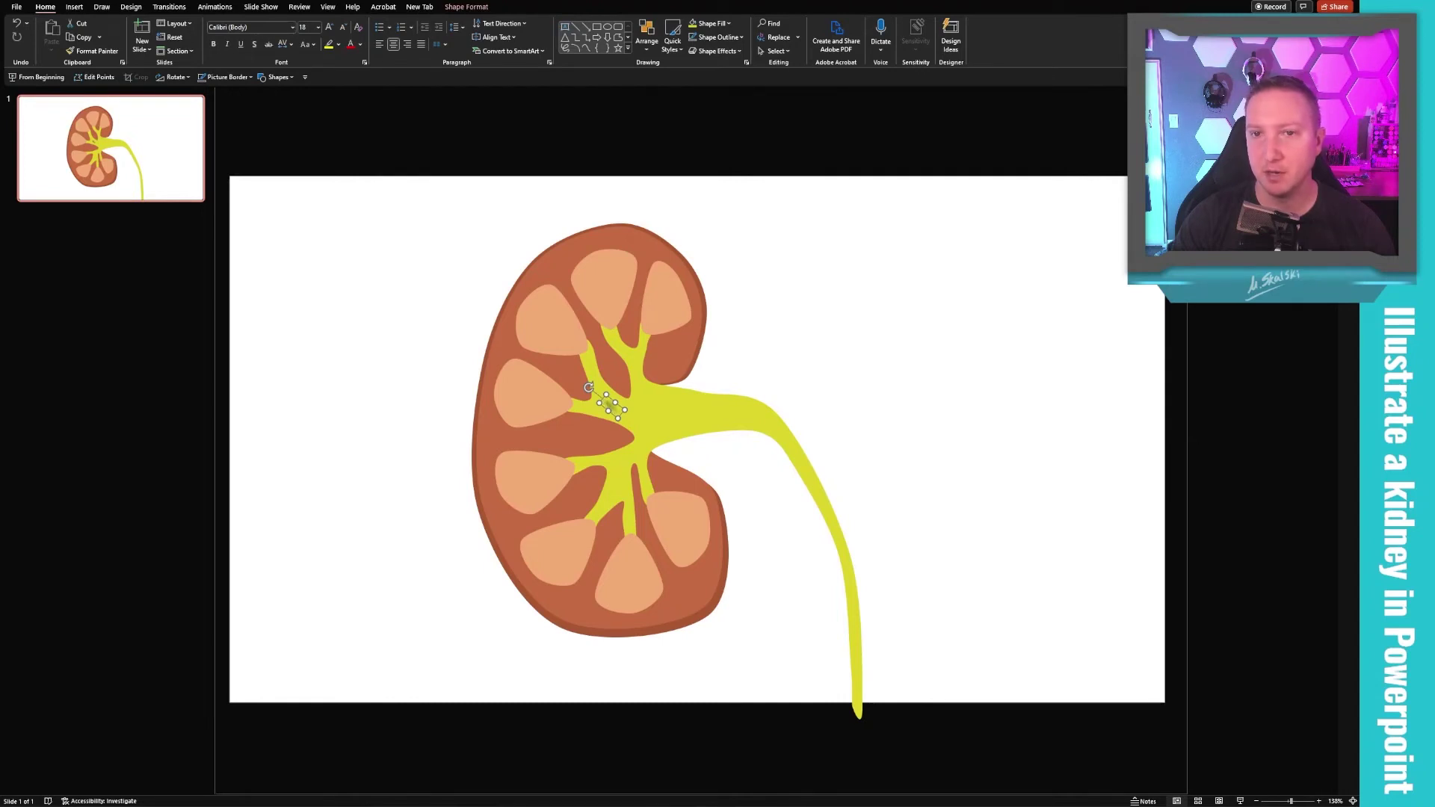
{"action": "left_click", "coordinate": [940, 340]}
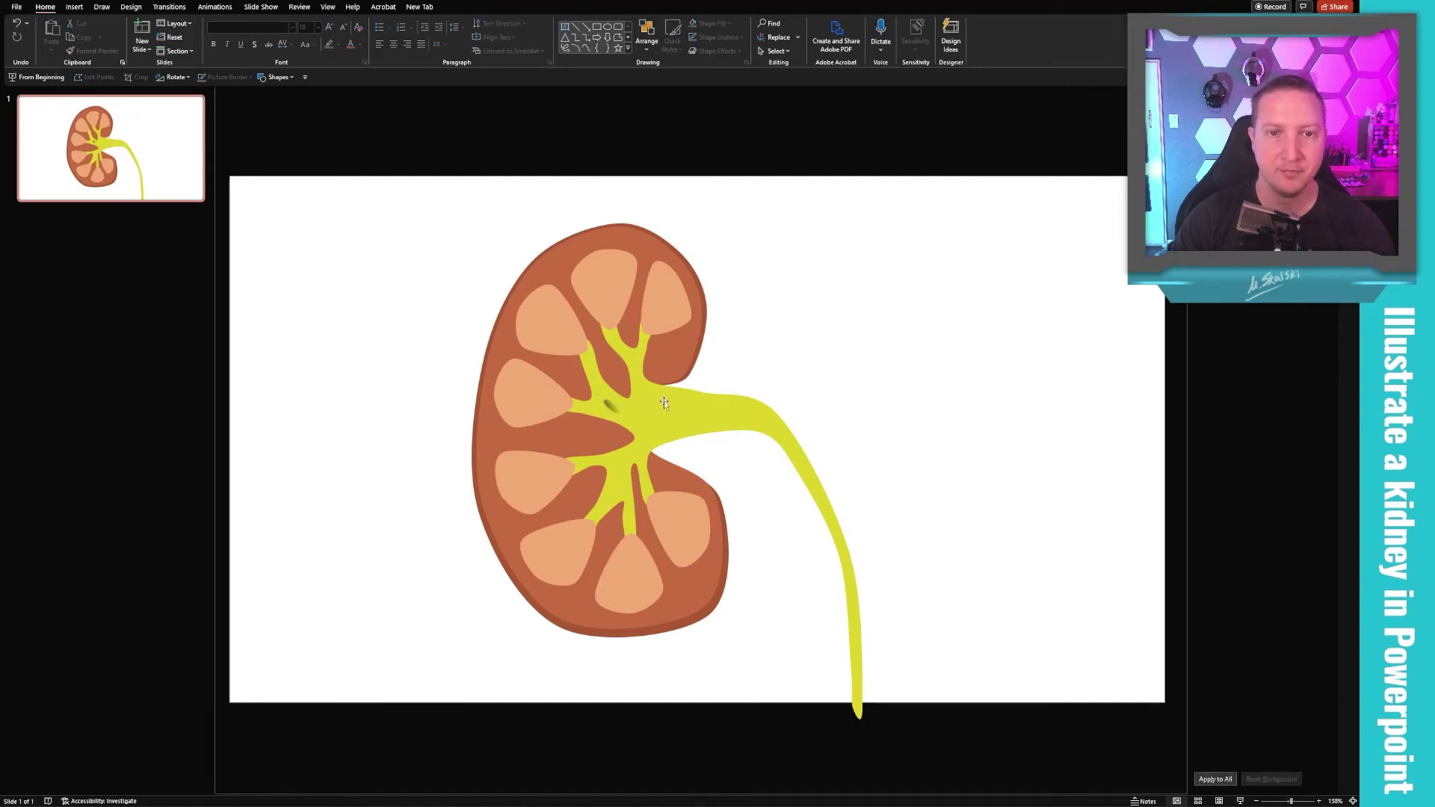
{"action": "left_click", "coordinate": [625, 408]}
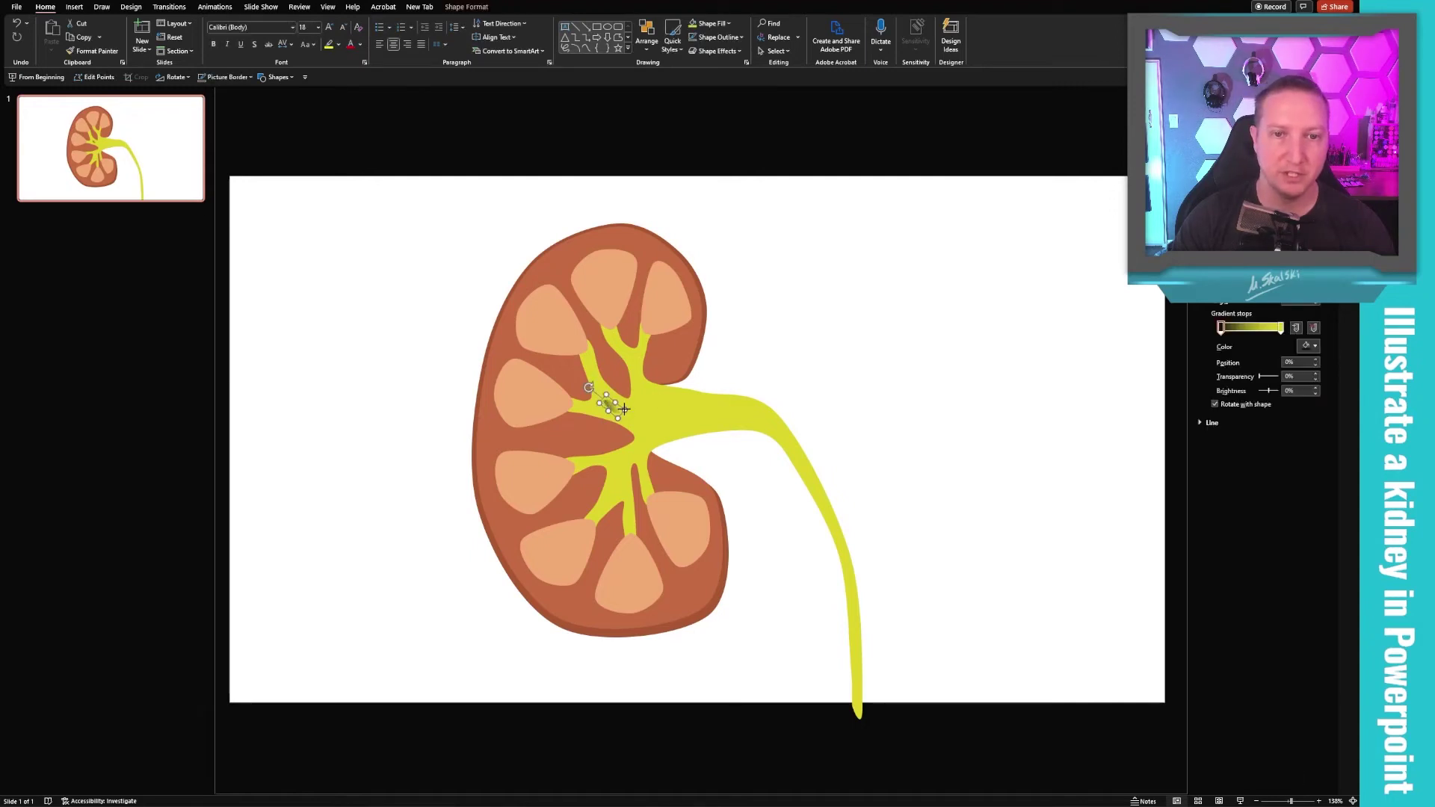
{"action": "left_click_drag", "start_coordinate": [624, 408], "coordinate": [617, 475]}
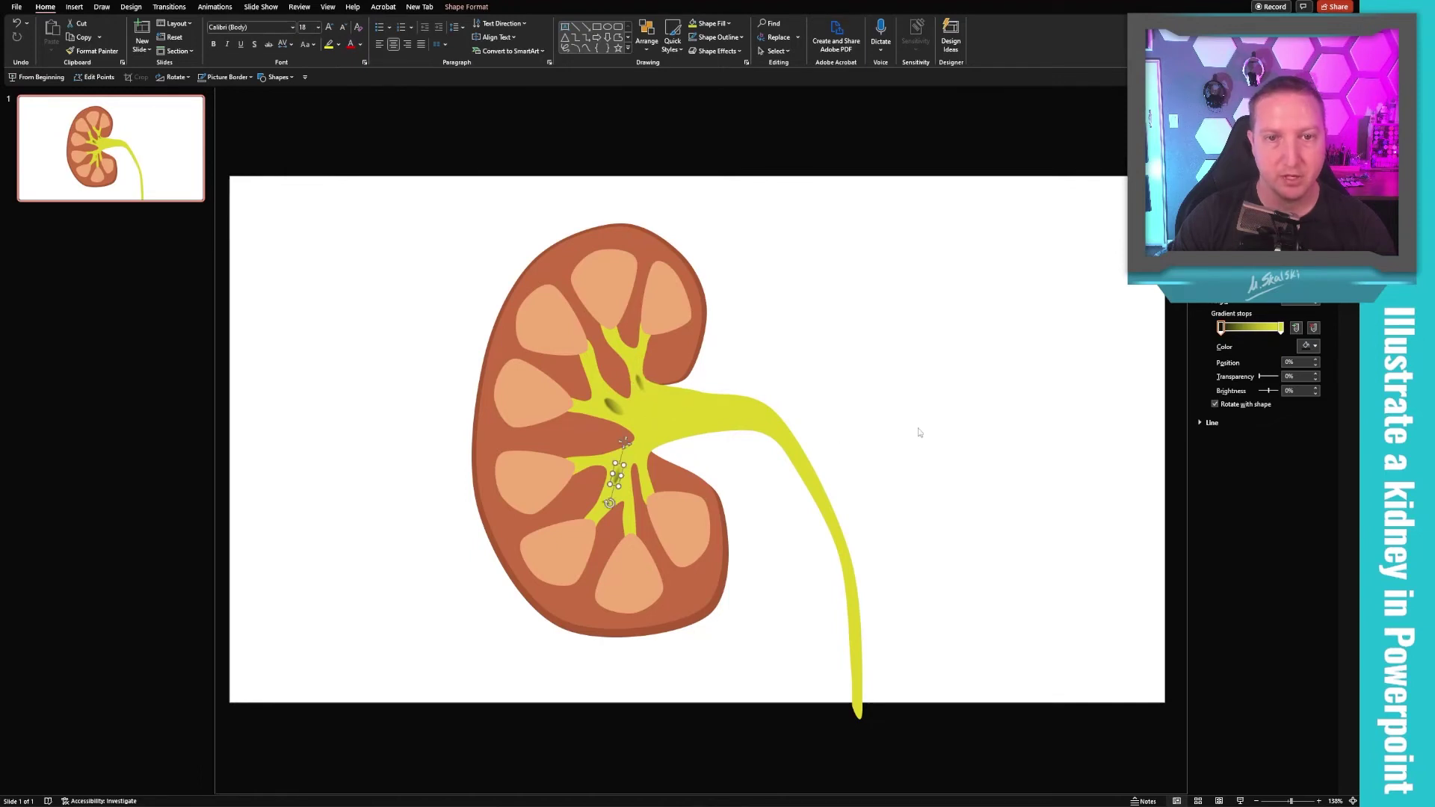
{"action": "left_click", "coordinate": [919, 430]}
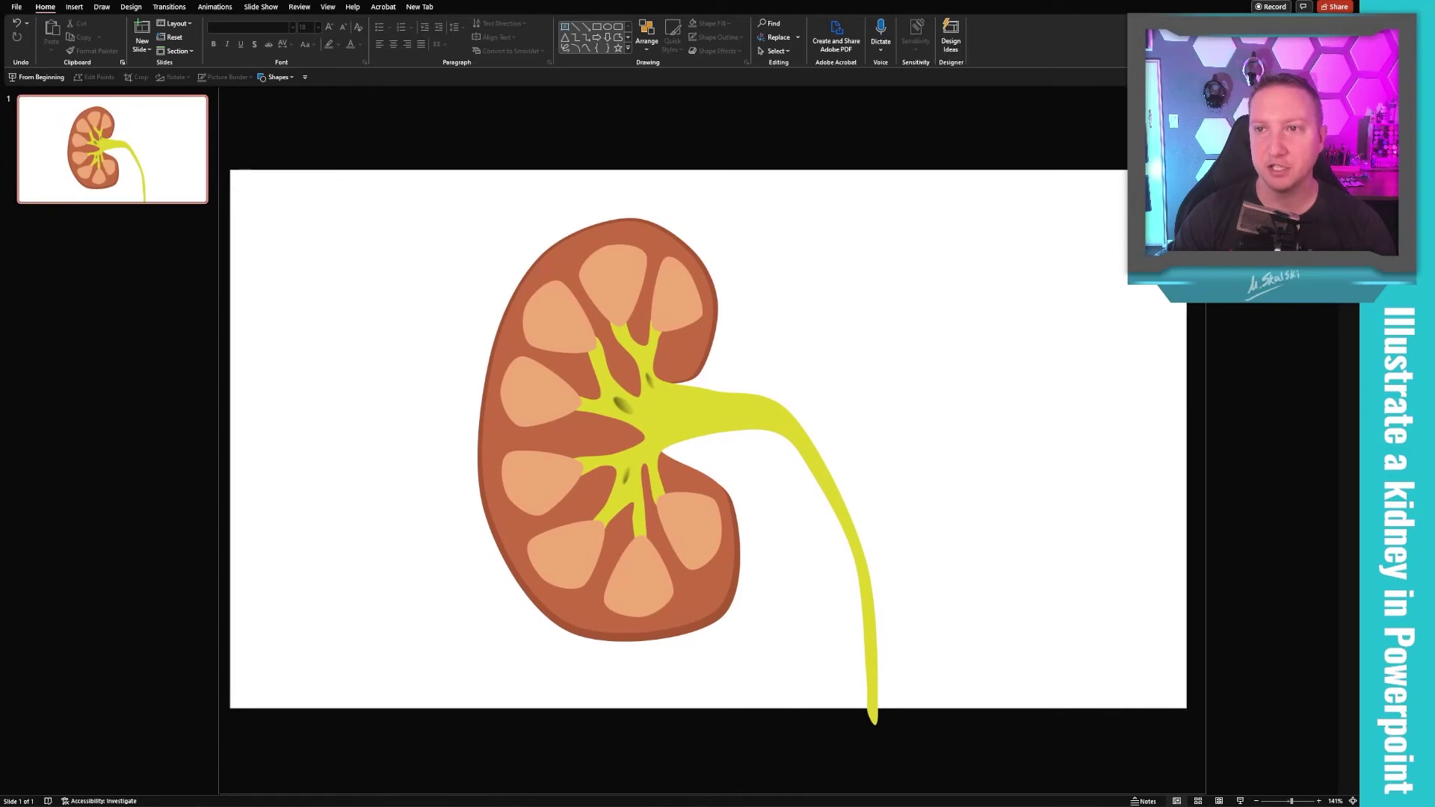
Edit the kidney's points and nudge its left edge slightly outward.
{"action": "left_click", "coordinate": [738, 288]}
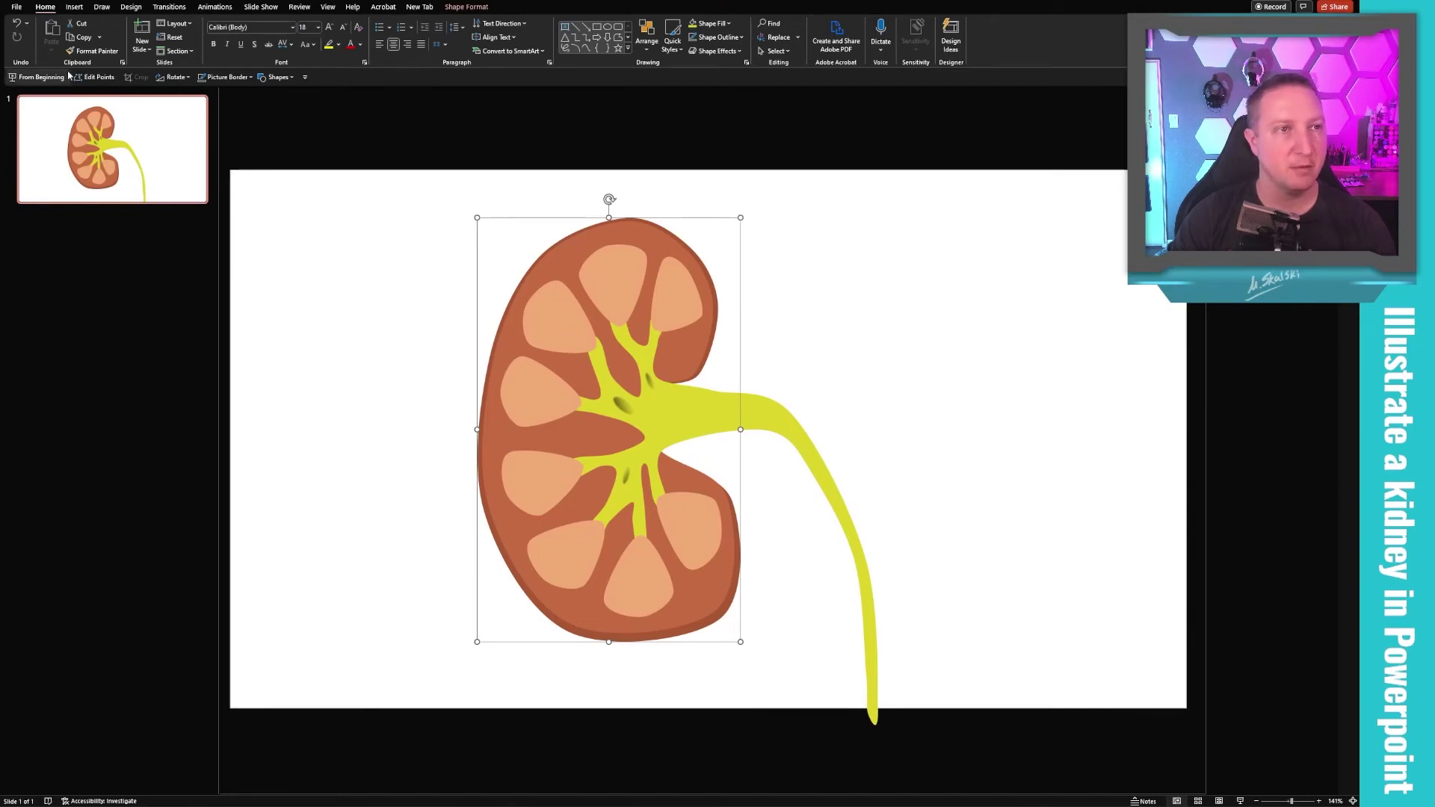
{"action": "left_click", "coordinate": [95, 77]}
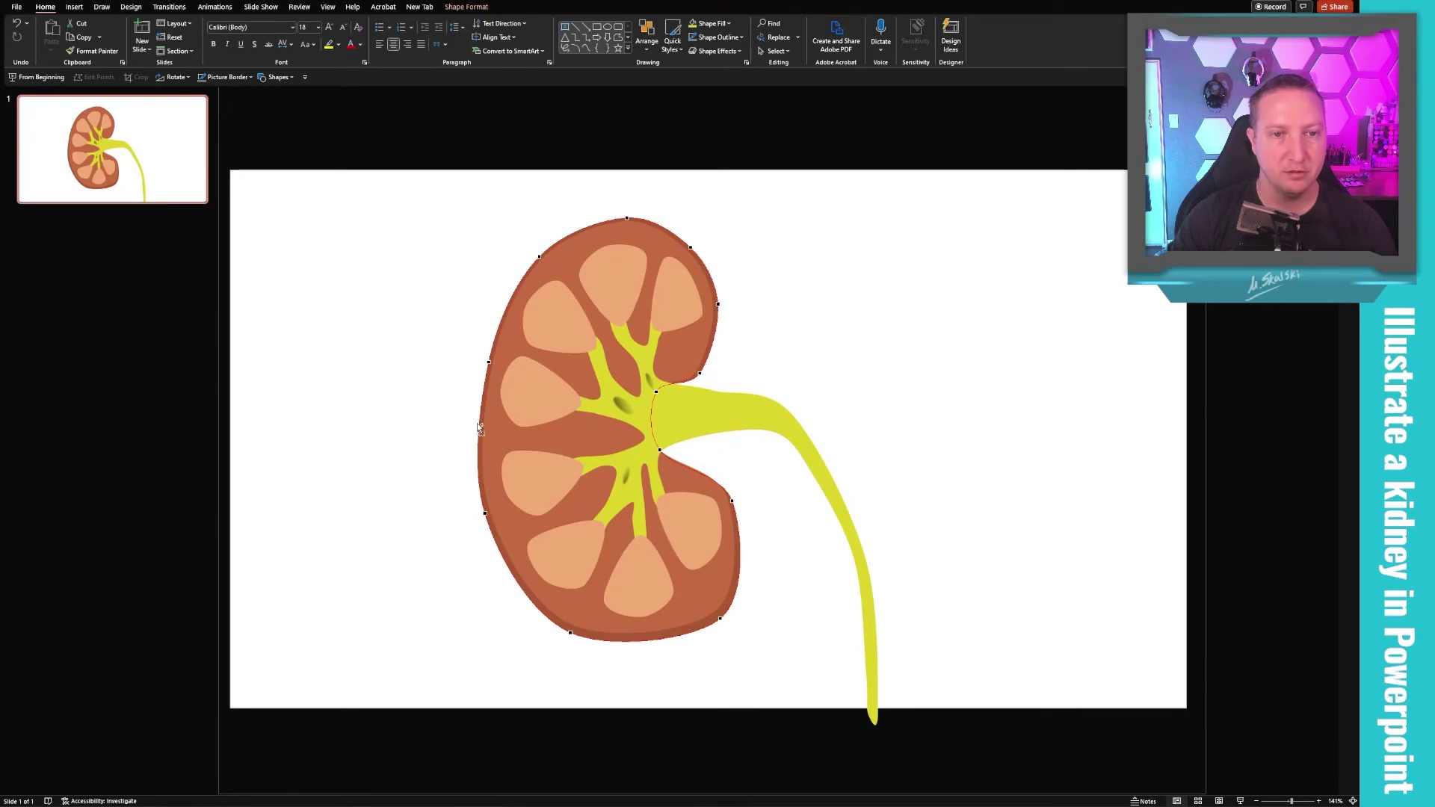
{"action": "left_click_drag", "start_coordinate": [479, 428], "coordinate": [477, 422]}
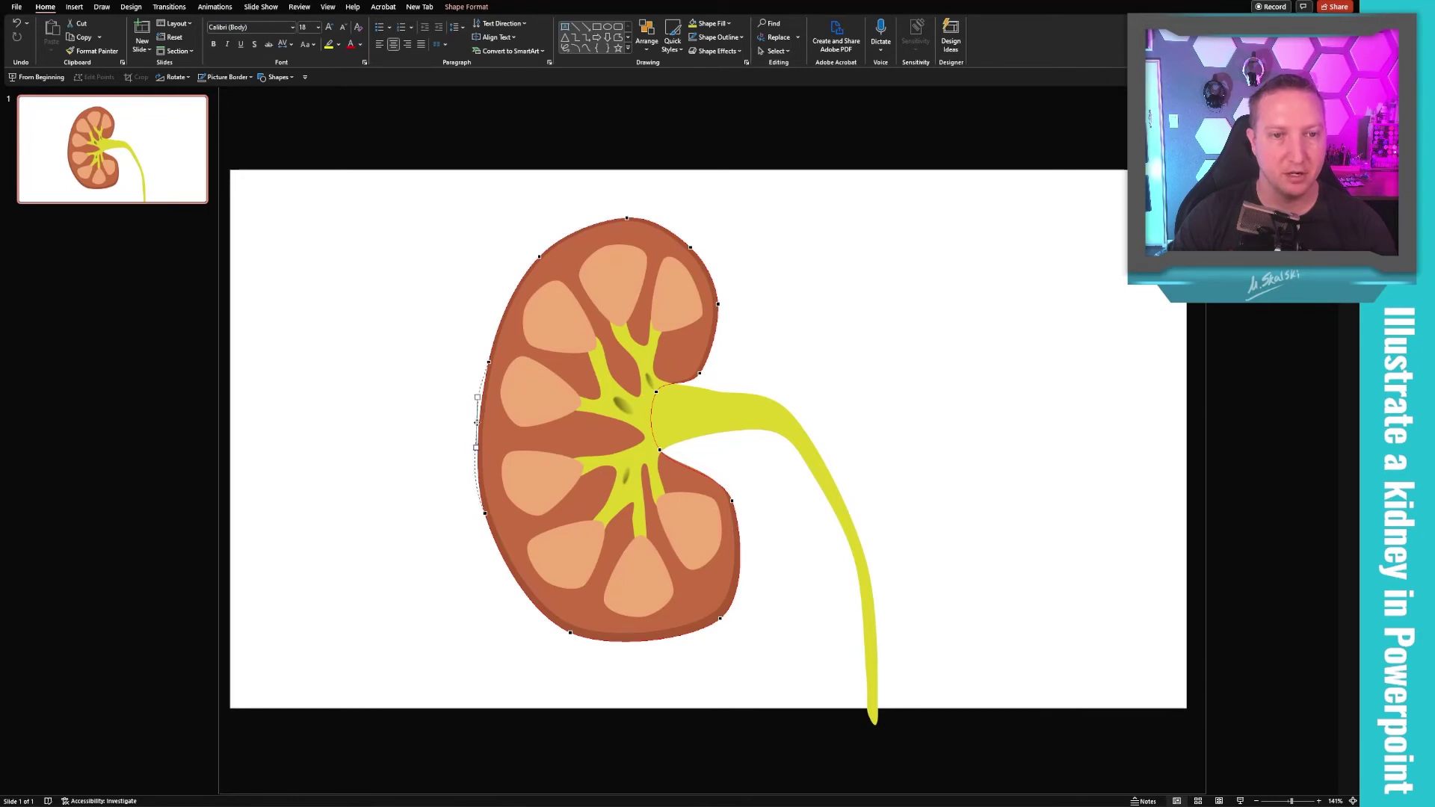
{"action": "left_click", "coordinate": [490, 349]}
Drag the kidney's upper-left edge points outward into a pronounced bulge.
{"action": "left_click", "coordinate": [501, 327]}
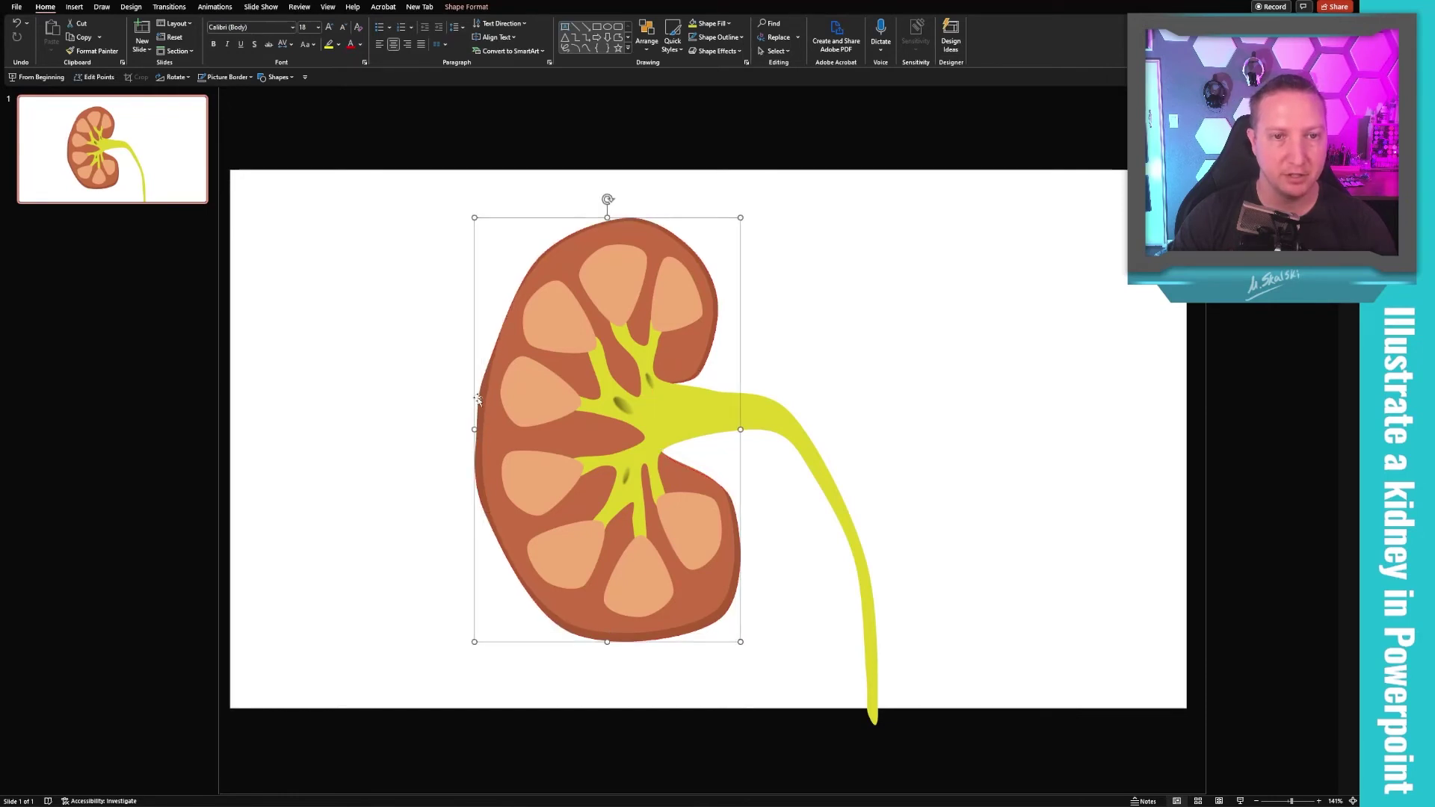
{"action": "left_click", "coordinate": [95, 77]}
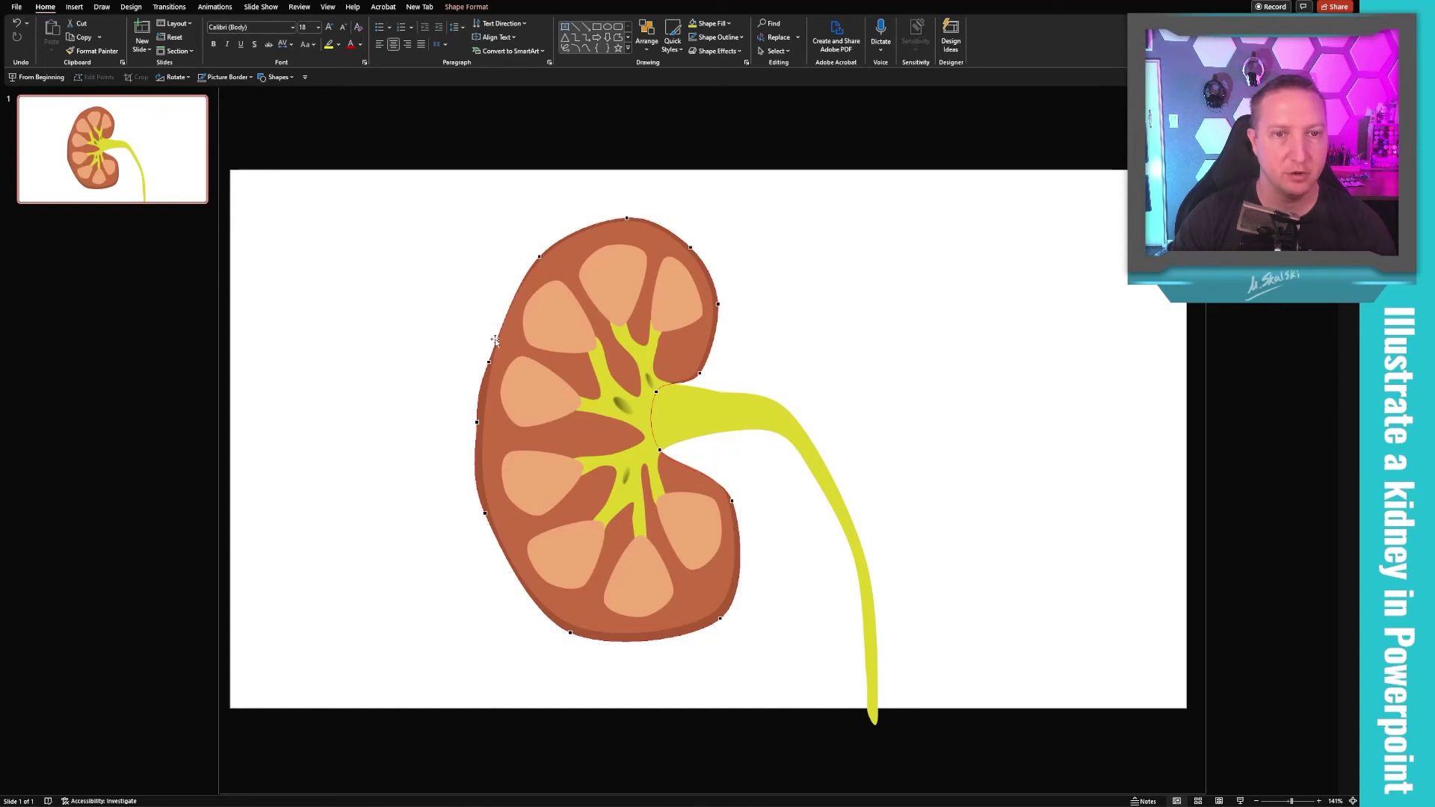
{"action": "mouse_move", "coordinate": [500, 327]}
{"action": "left_mouse_down"}
{"action": "mouse_move", "coordinate": [493, 308]}
{"action": "mouse_move", "coordinate": [502, 318]}
{"action": "mouse_move", "coordinate": [466, 352]}
{"action": "mouse_move", "coordinate": [487, 311]}
{"action": "left_mouse_up"}
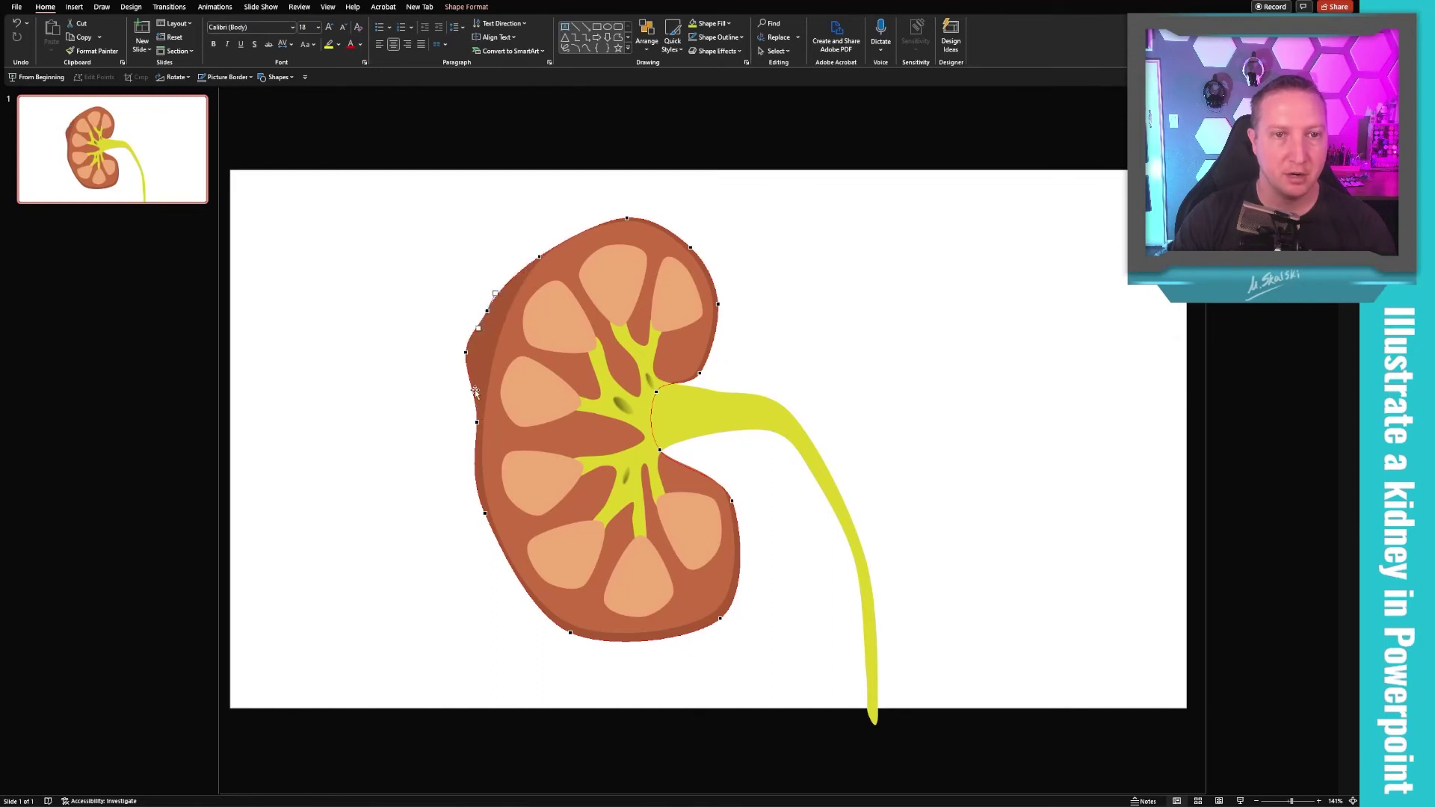
{"action": "left_click_drag", "start_coordinate": [473, 412], "coordinate": [461, 387]}
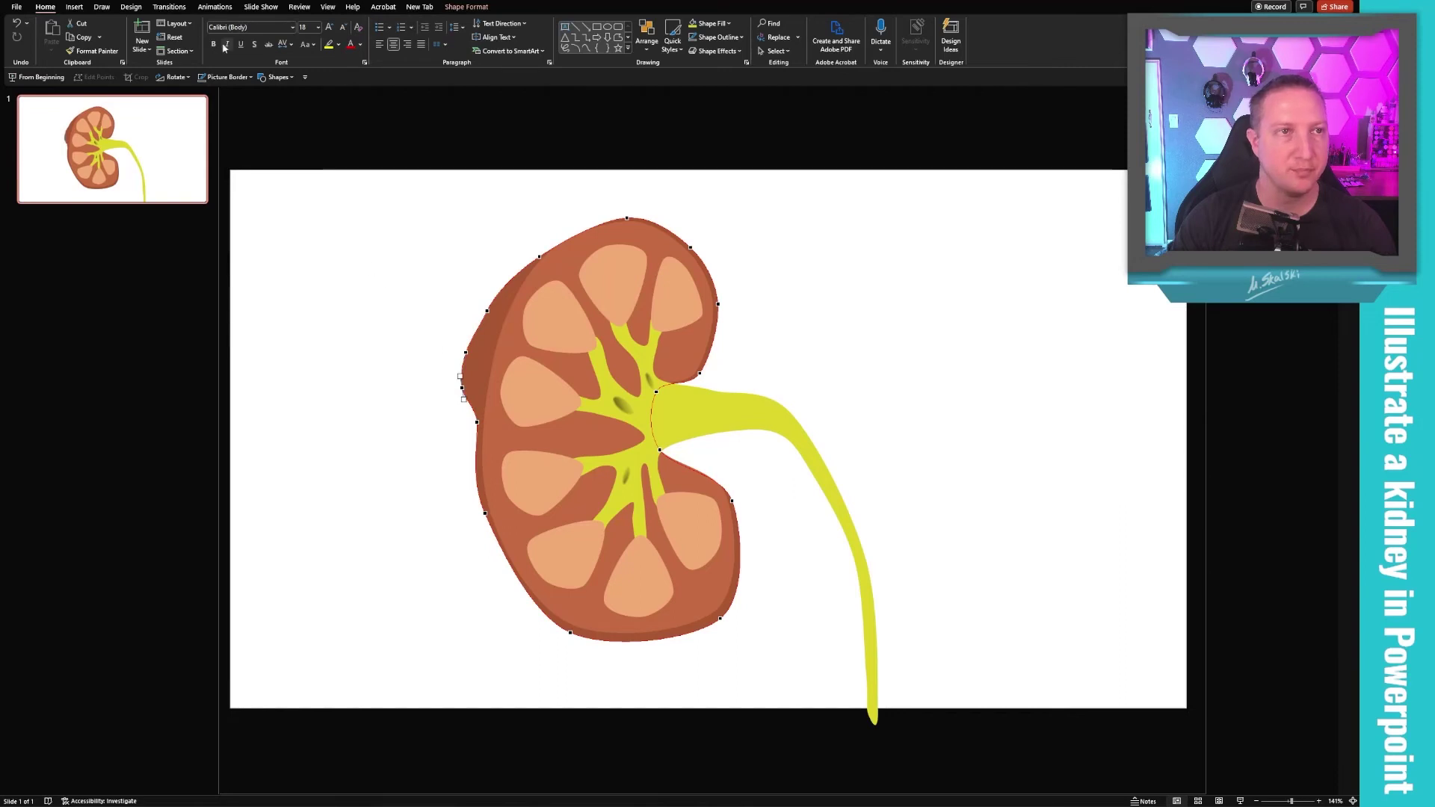
{"action": "left_click", "coordinate": [74, 7]}
{"action": "left_click", "coordinate": [180, 35]}
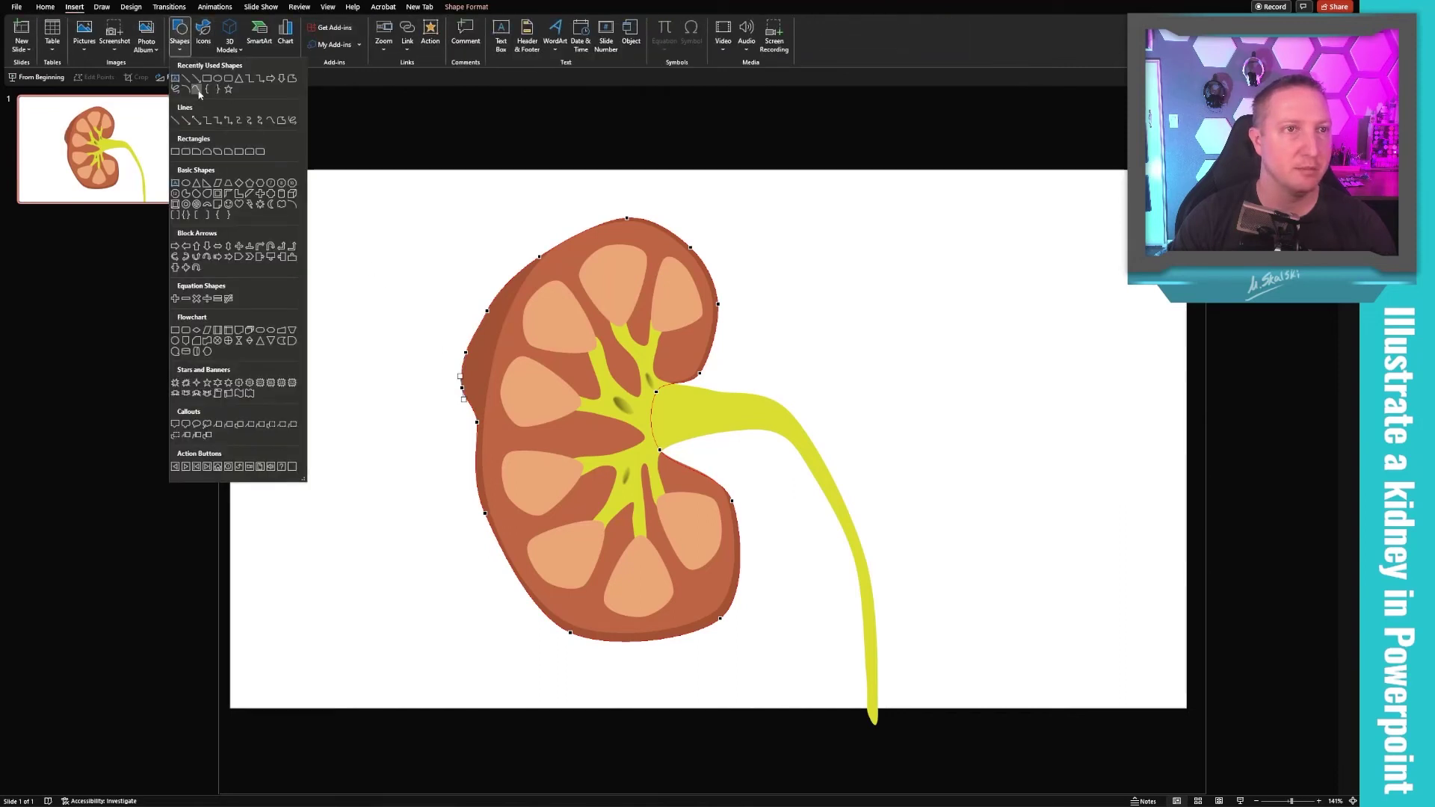
Draw a thin tilted capsule shape along the kidney's upper-left bulge.
{"action": "left_click", "coordinate": [196, 89]}
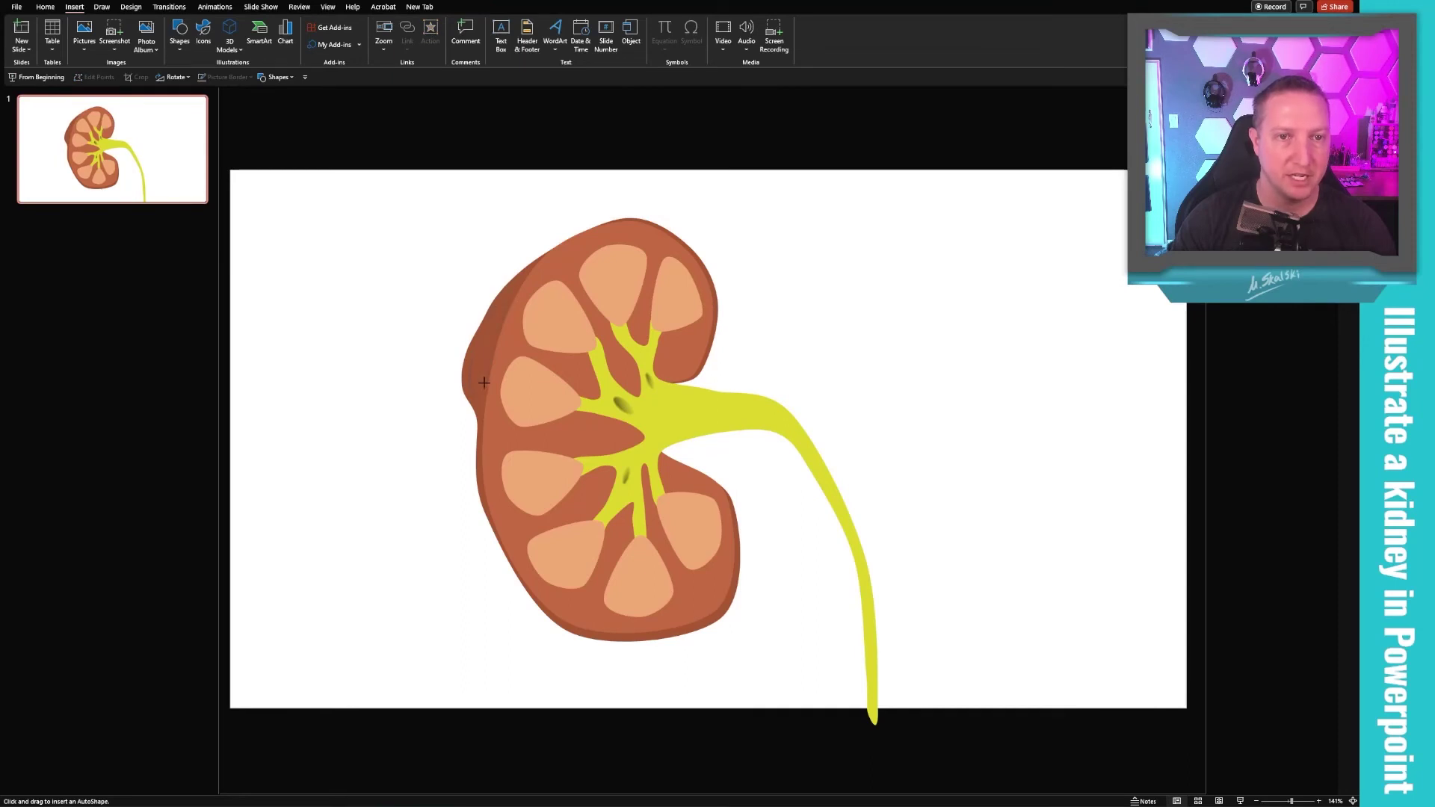
{"action": "left_click_drag", "start_coordinate": [476, 399], "coordinate": [509, 287]}
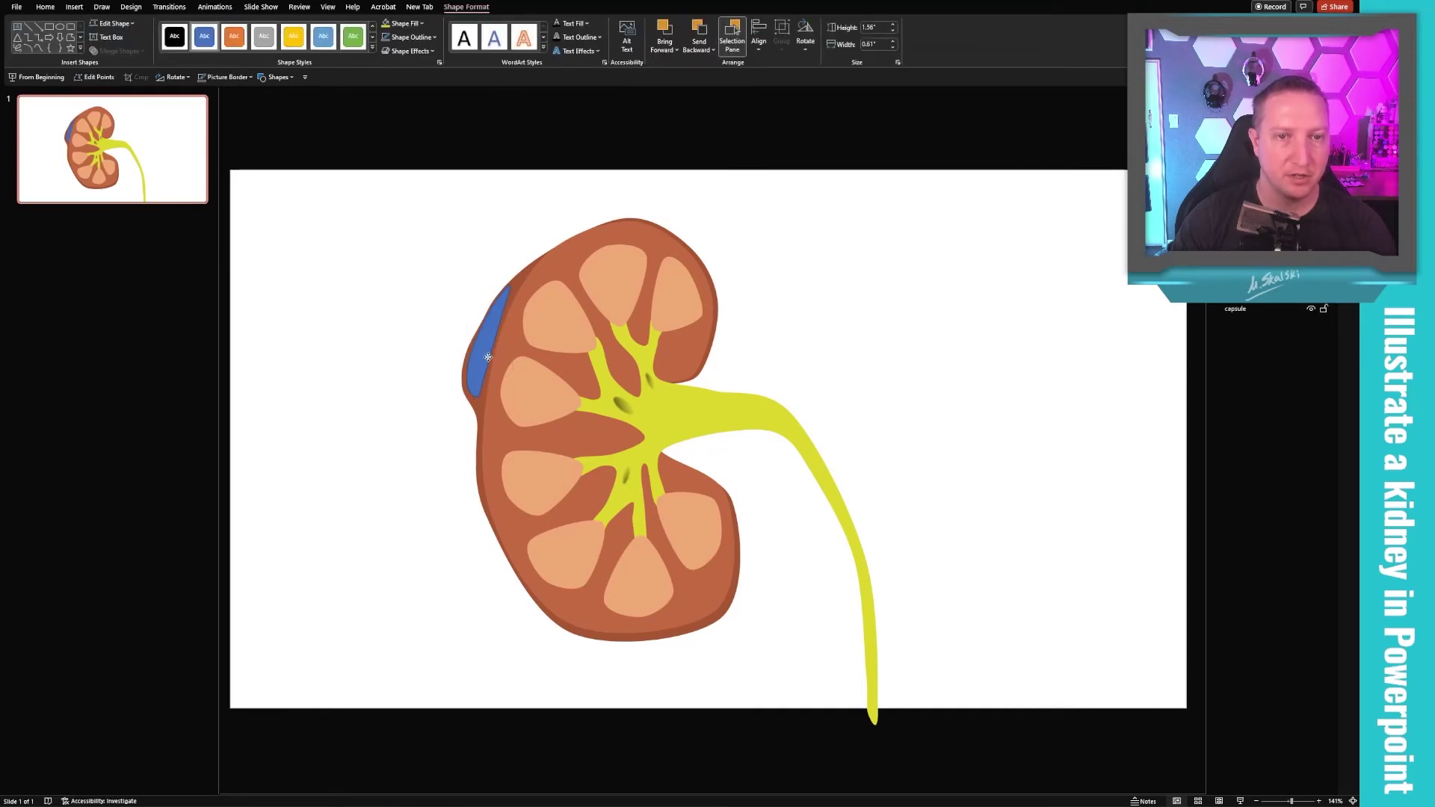
{"action": "left_click", "coordinate": [489, 359]}
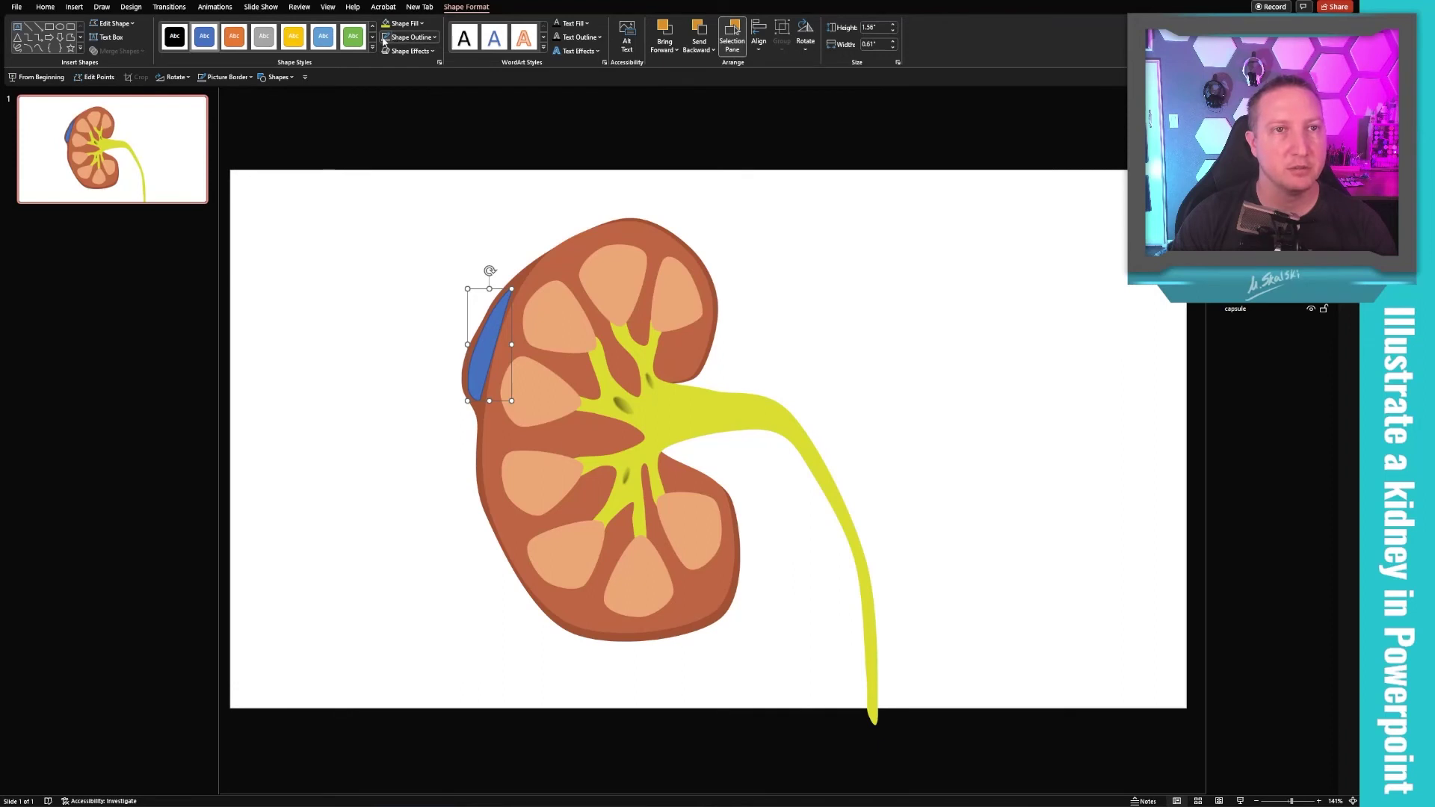
{"action": "left_click", "coordinate": [421, 23]}
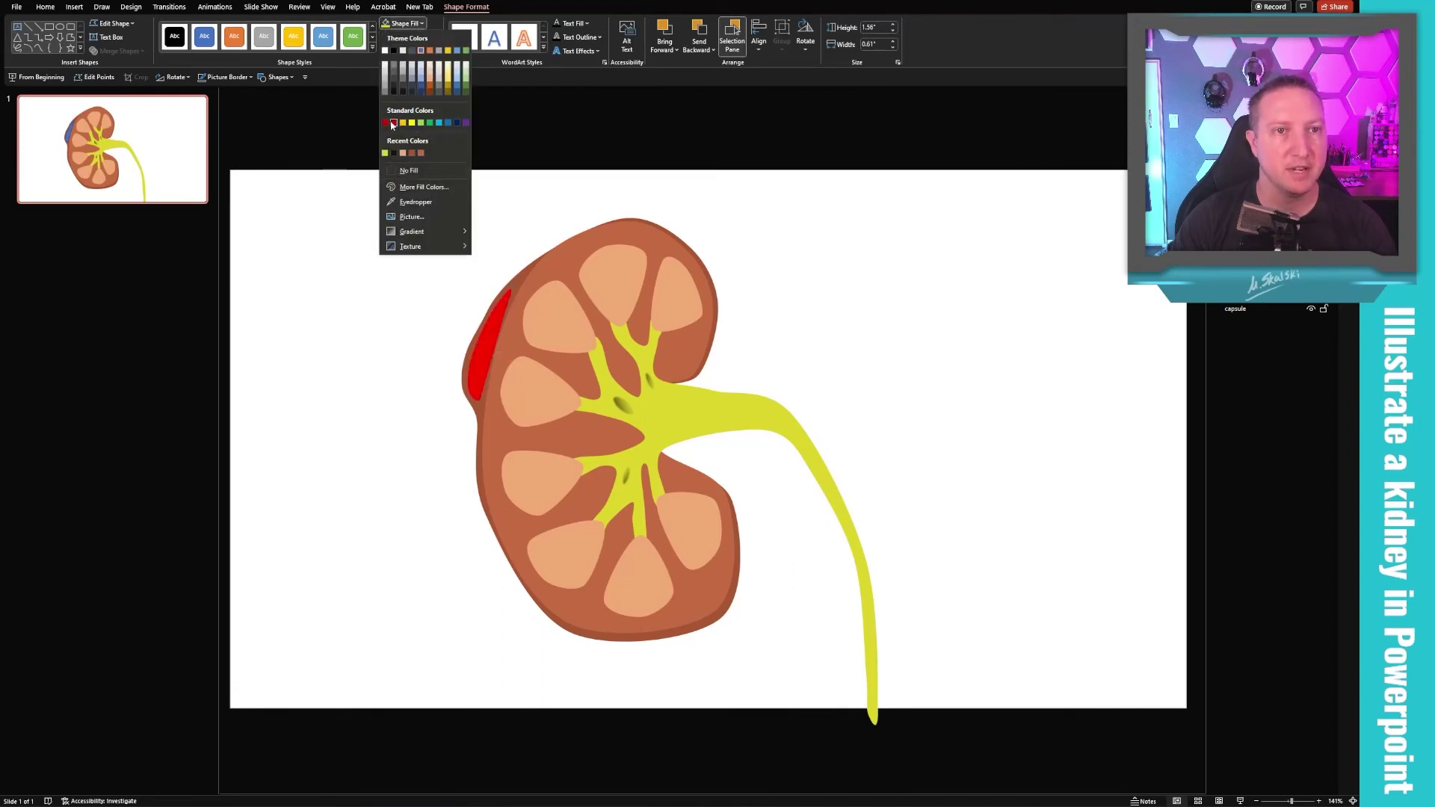